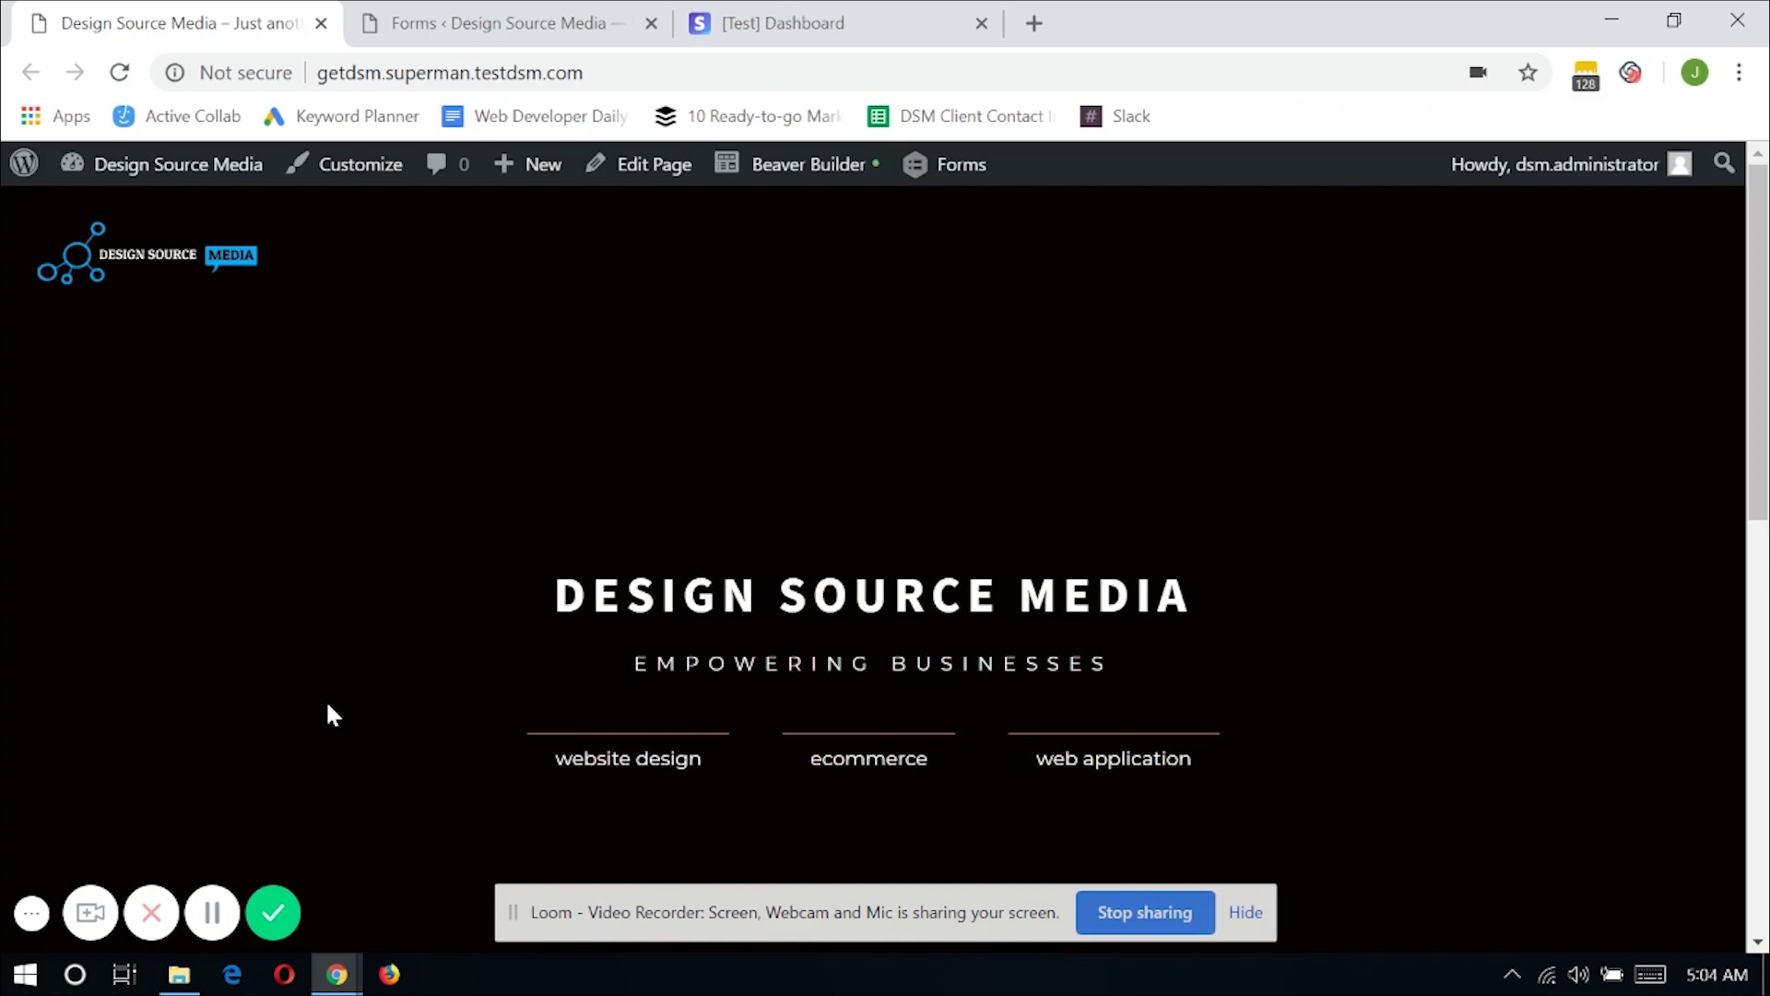
On the Forms page, create form ID 3 titled 'Recurring payments made with gravity forms'
{"action": "left_click", "coordinate": [532, 20]}
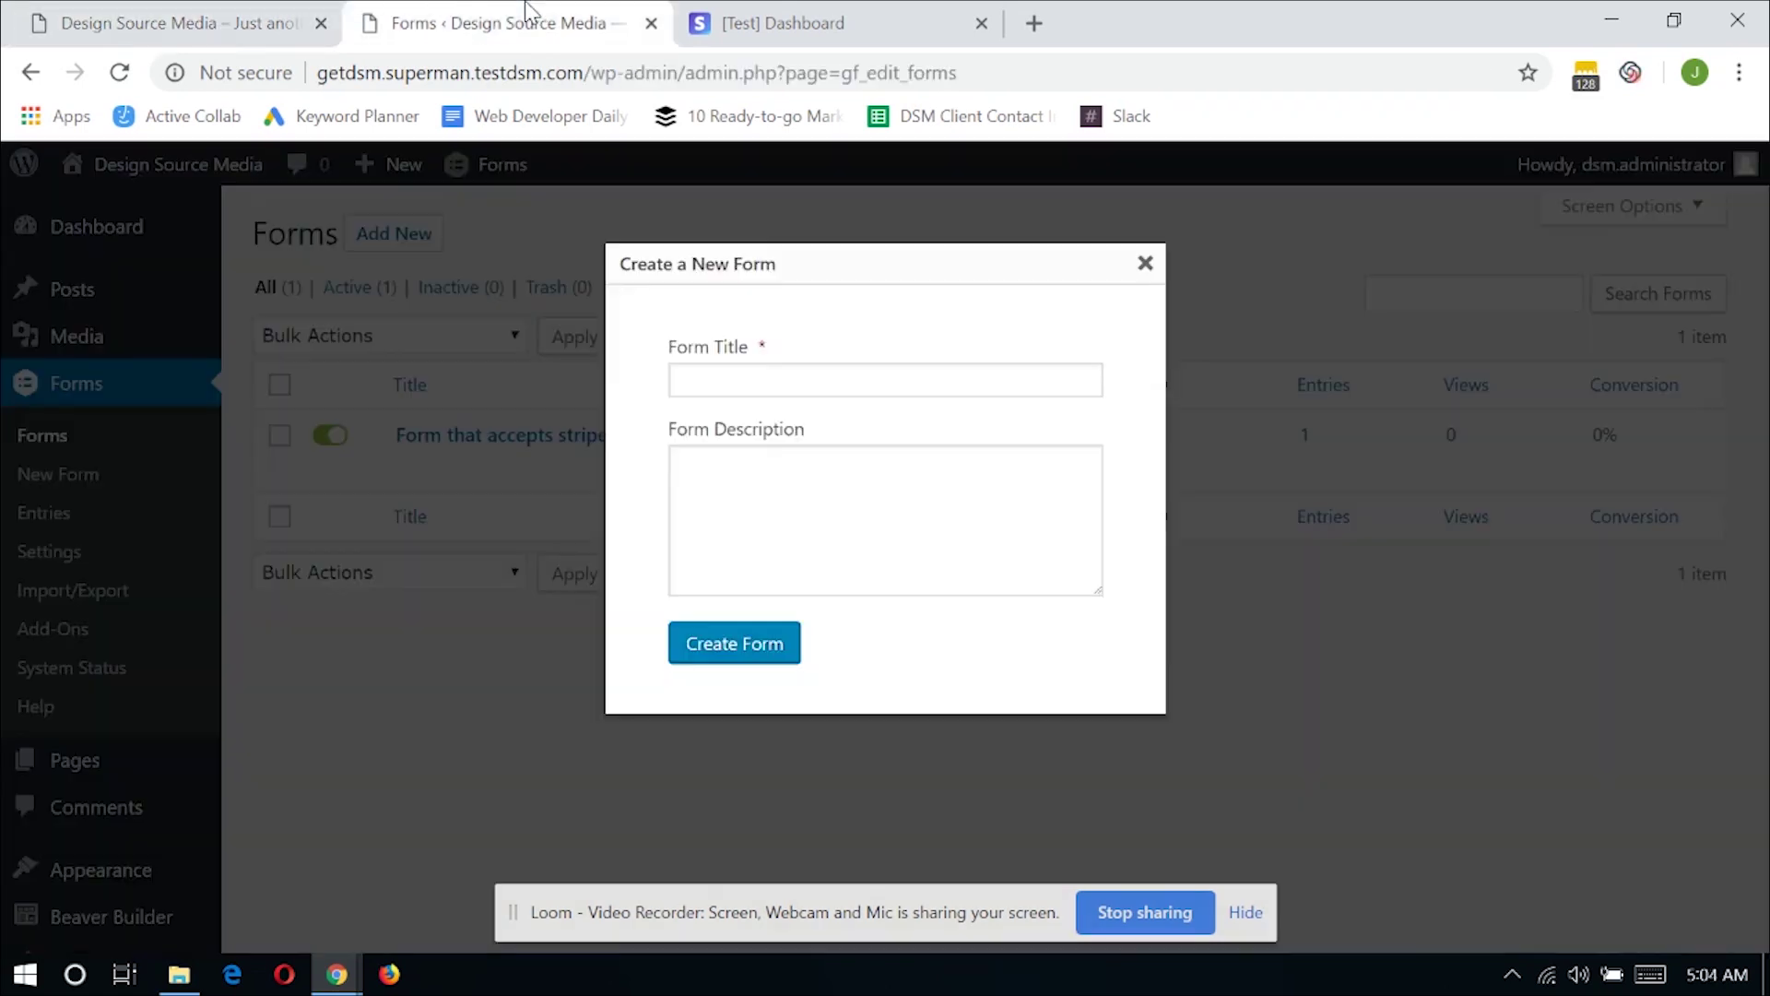
{"action": "left_click", "coordinate": [777, 387]}
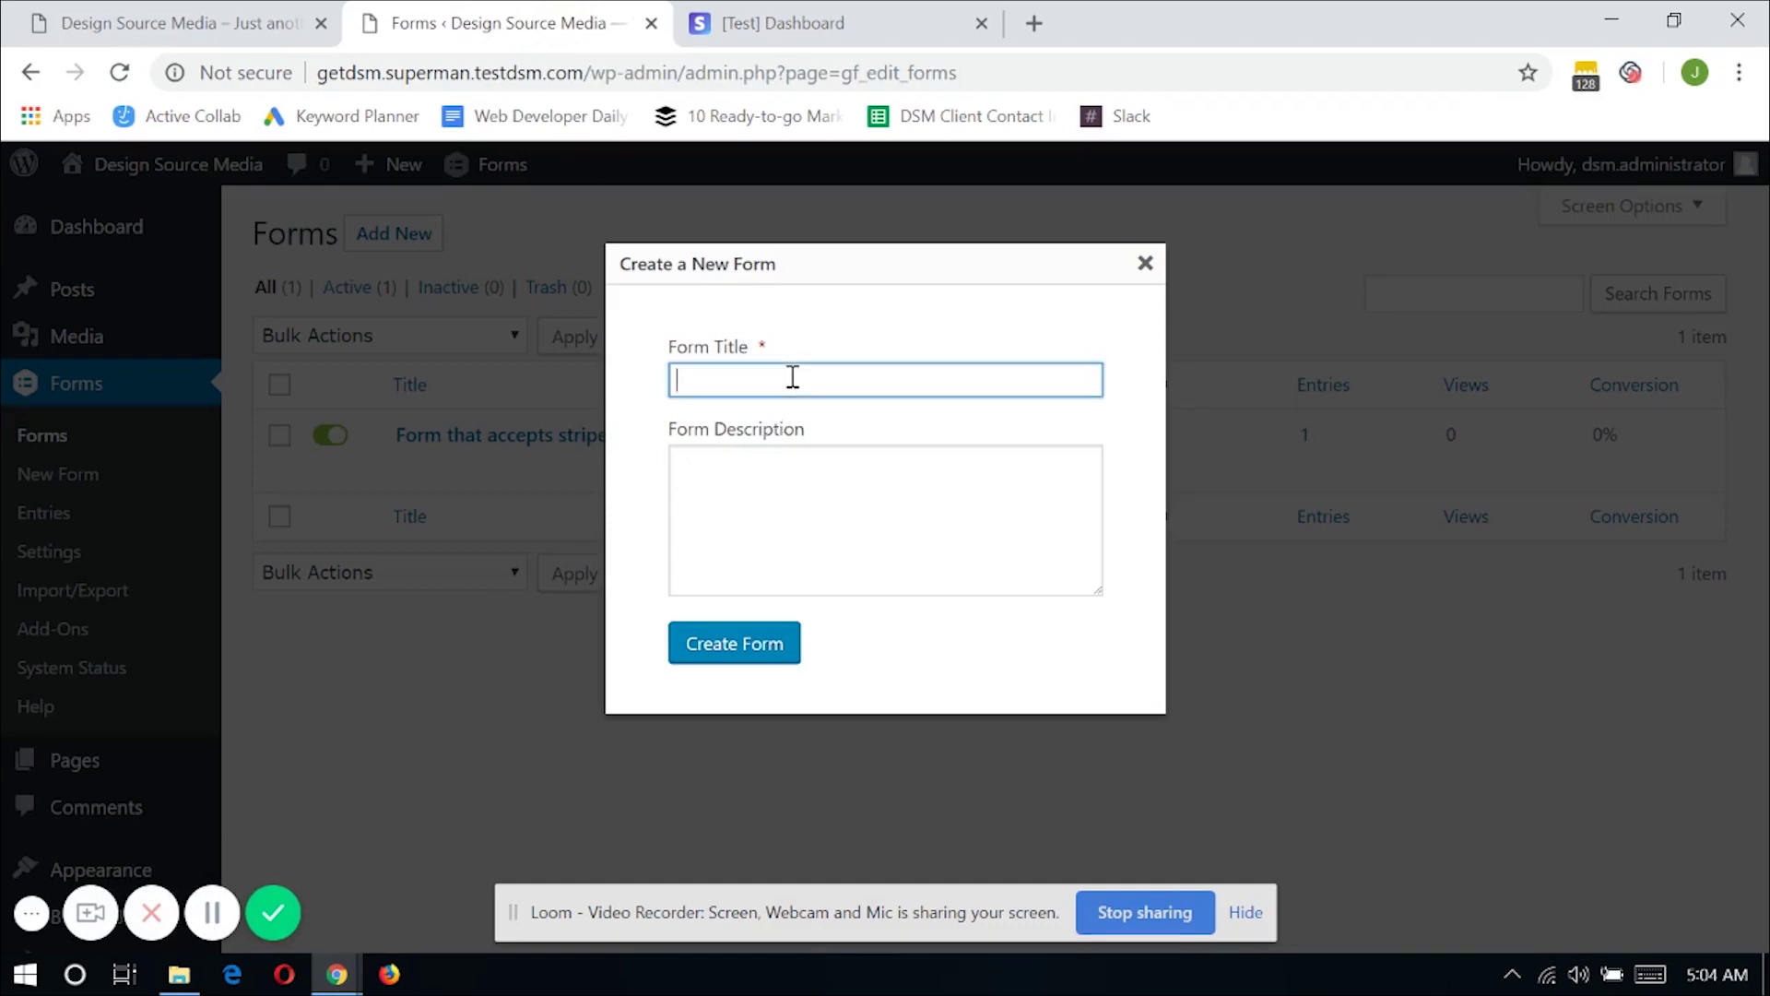
{"action": "type", "text": "Recurring payo"}
{"action": "type", "text": "ents made with gravity forms"}
{"action": "key", "text": "Return"}
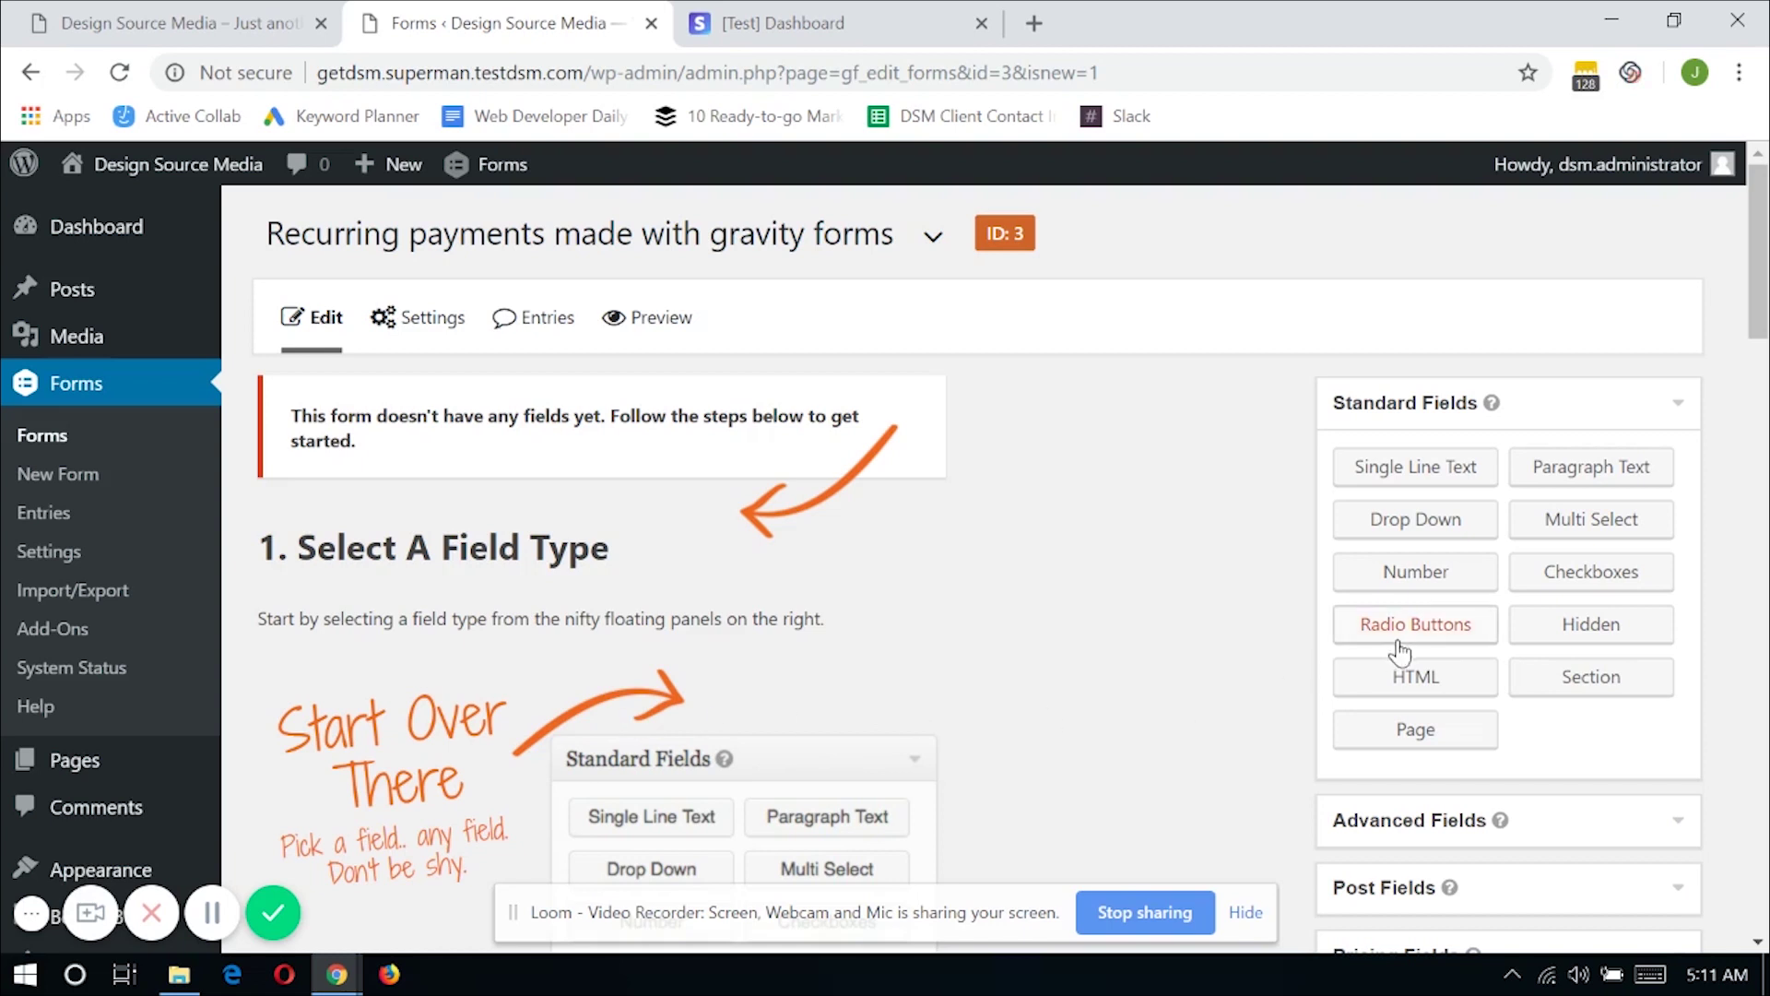
Add an Email field, then a Product field and a Credit Card field below it
{"action": "left_click", "coordinate": [1380, 828]}
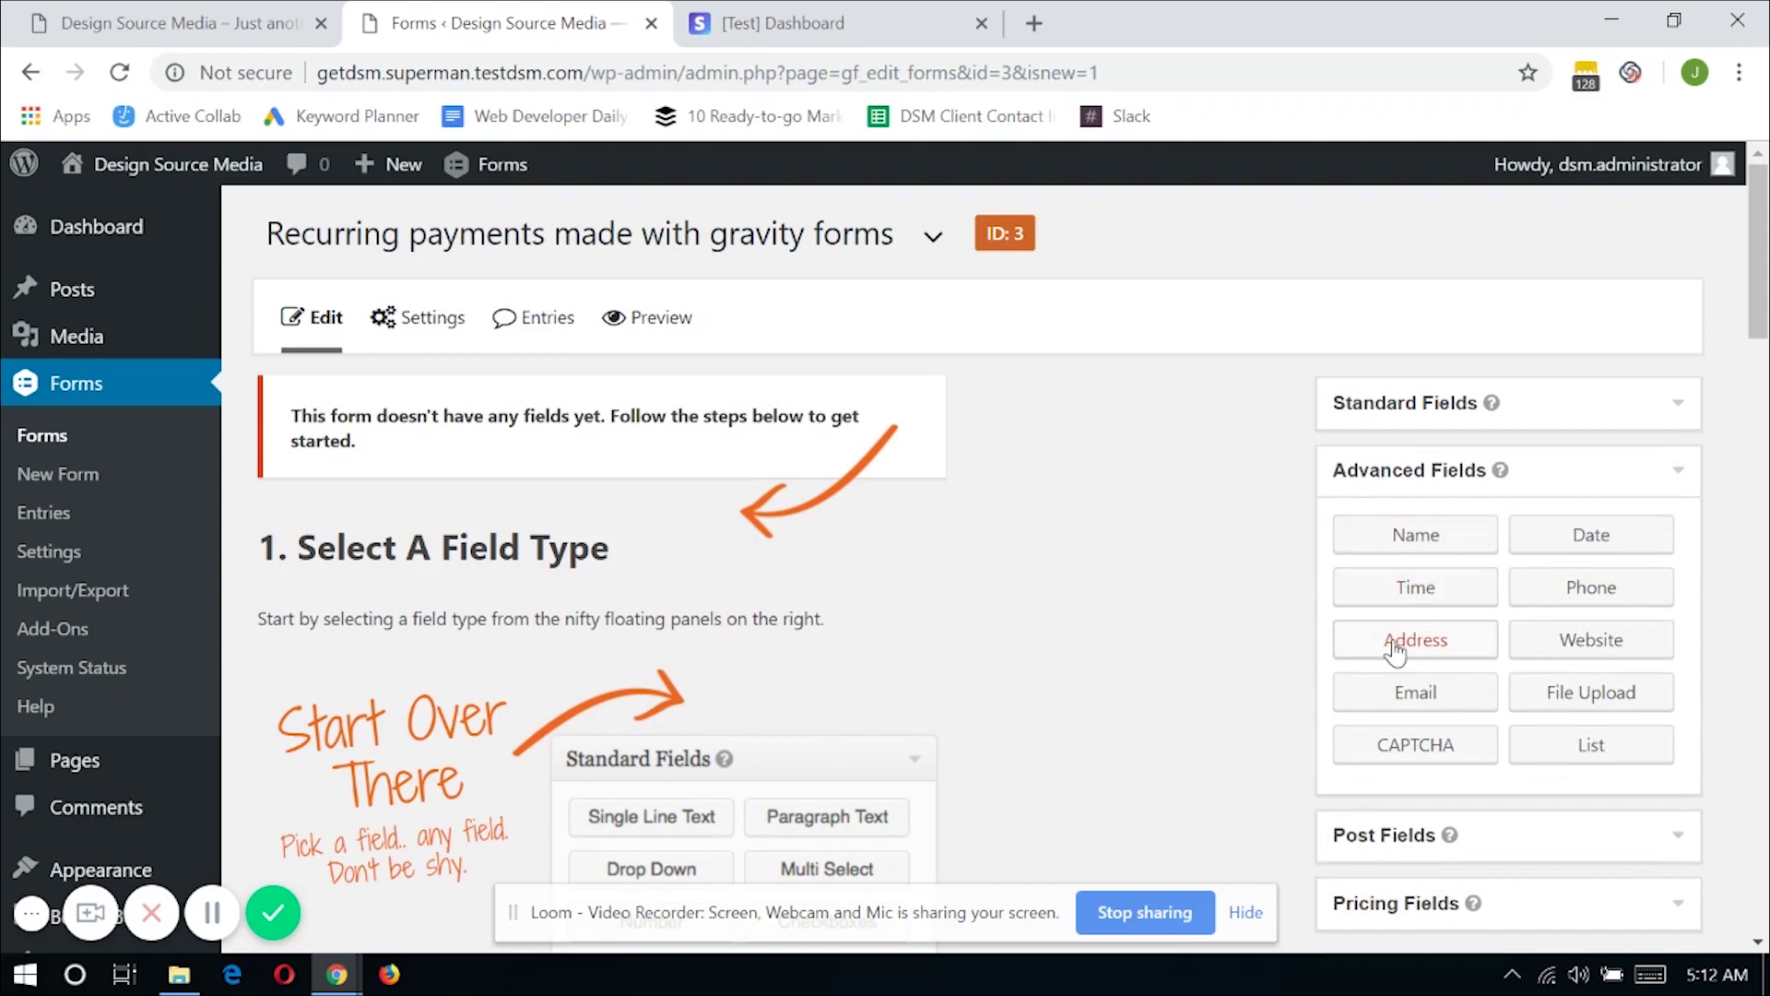
{"action": "left_click", "coordinate": [1424, 691]}
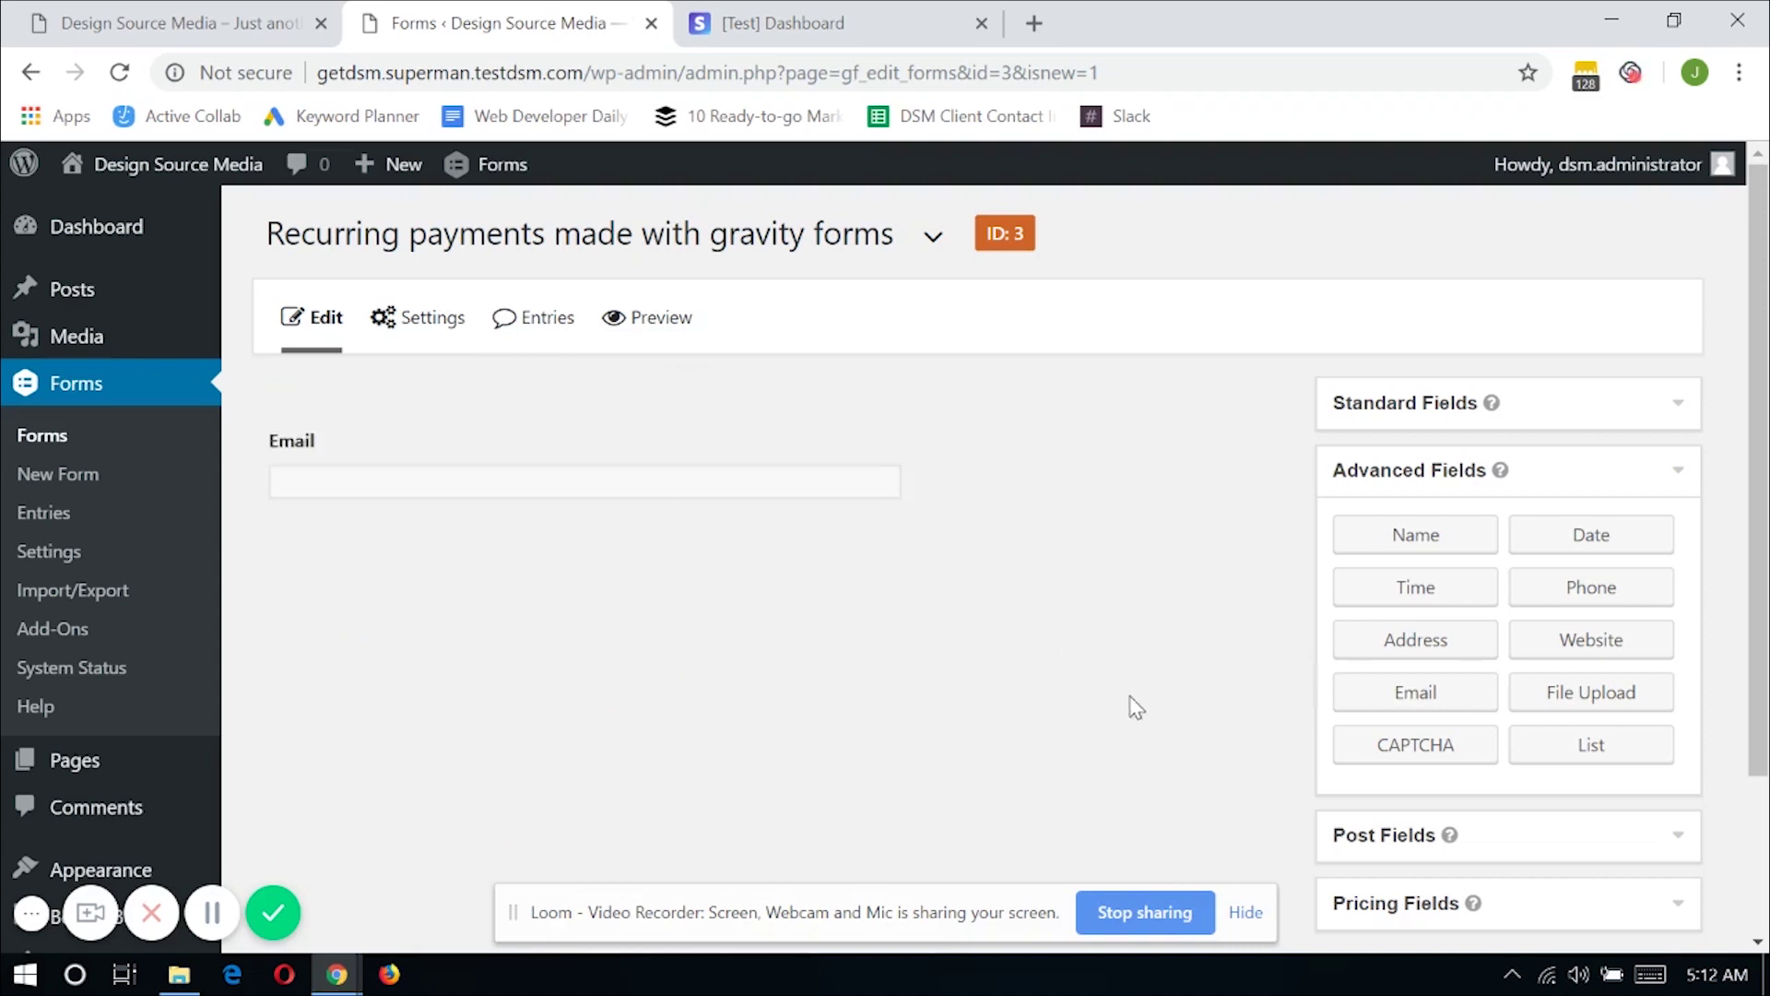
{"action": "left_click", "coordinate": [1366, 905]}
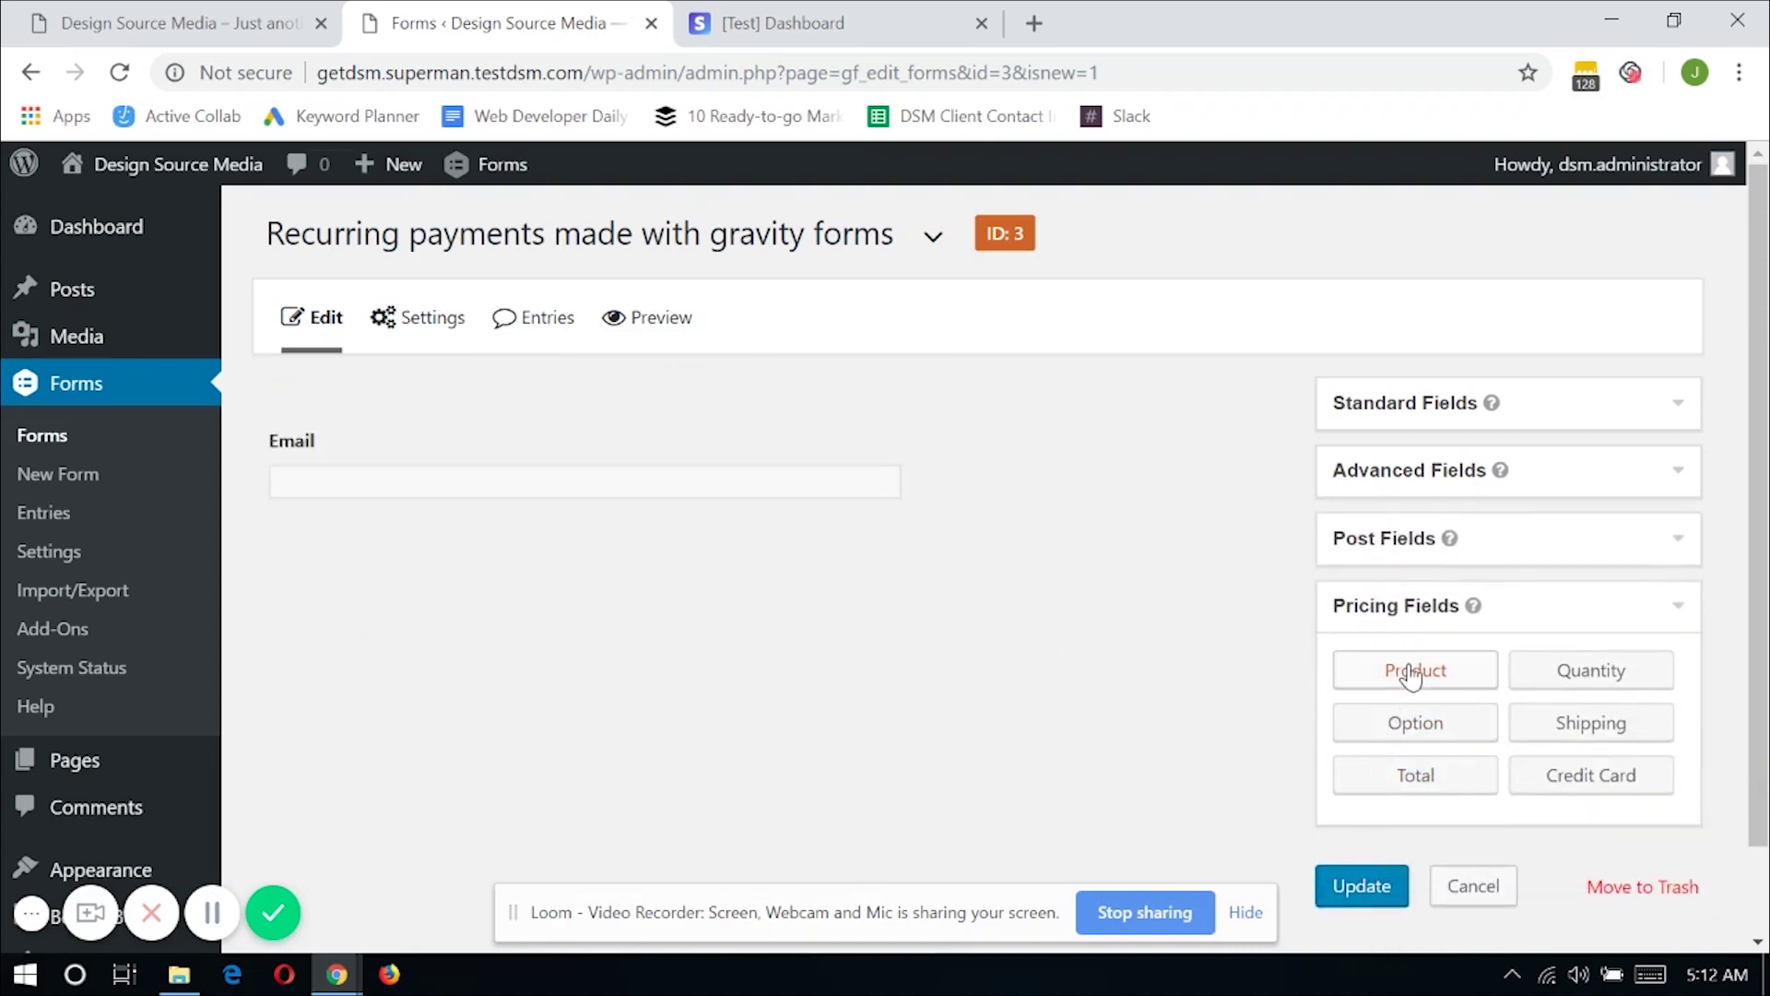
{"action": "left_click_drag", "start_coordinate": [1410, 677], "coordinate": [423, 593]}
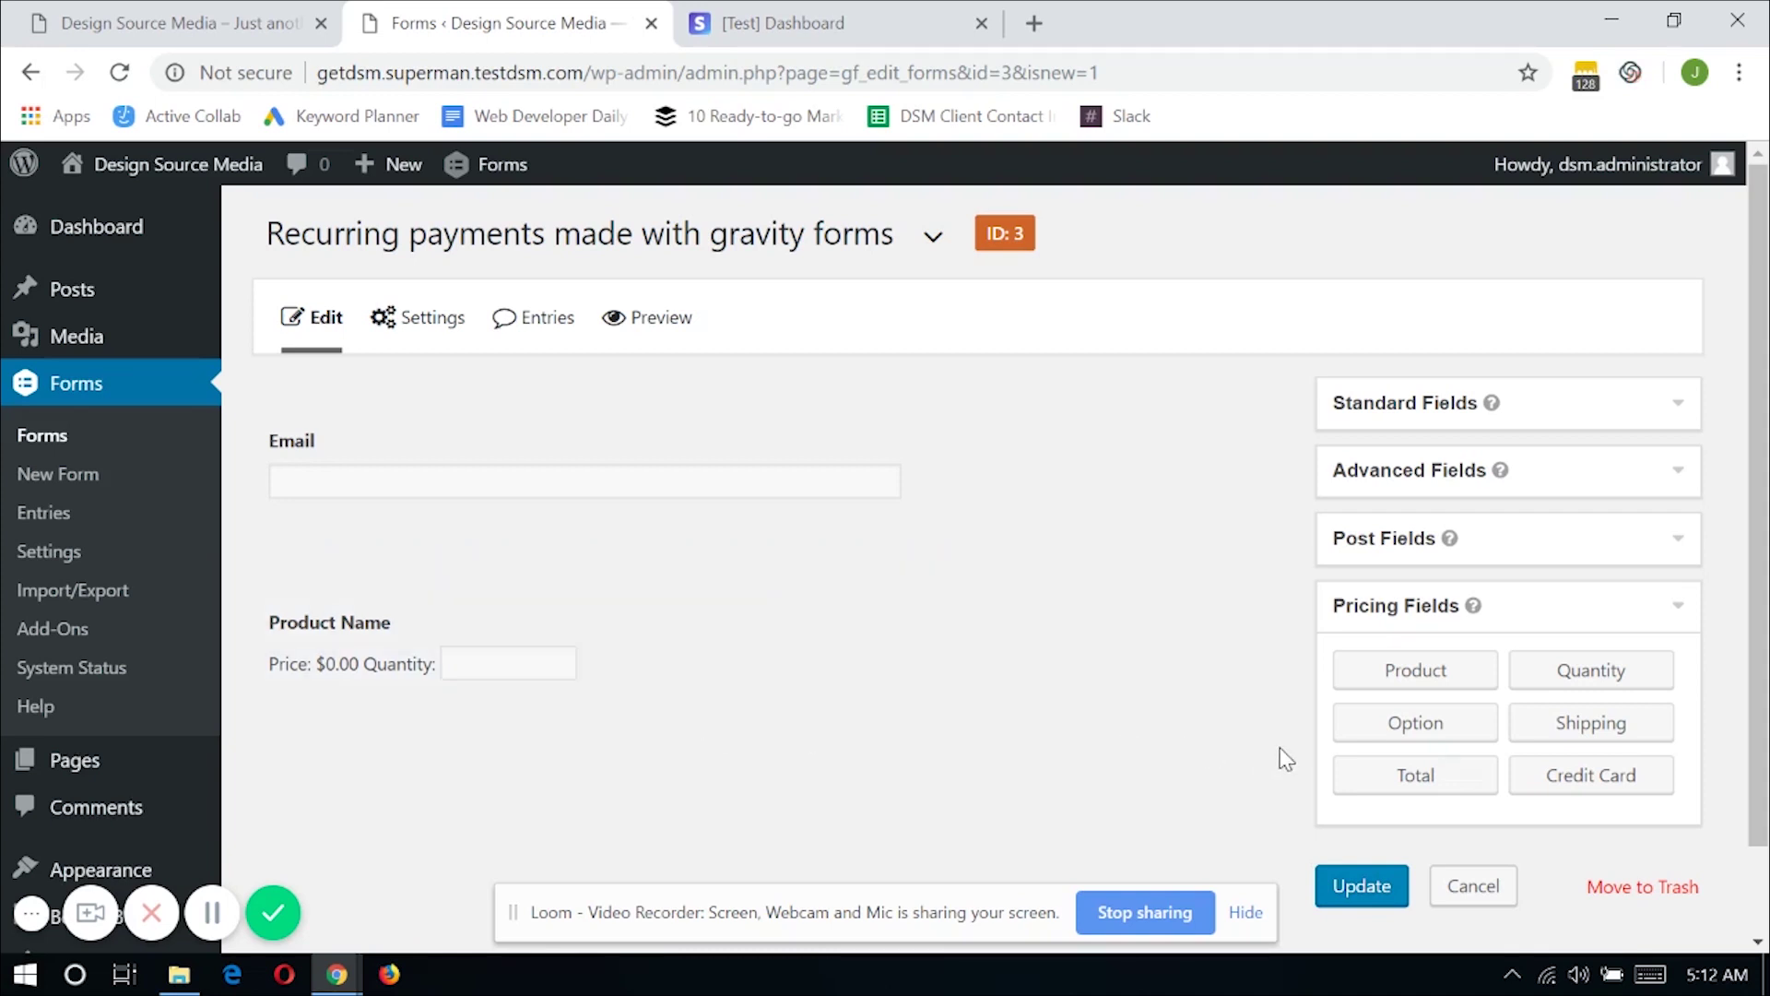
{"action": "left_click_drag", "start_coordinate": [1572, 781], "coordinate": [462, 798]}
Make the Email field required
{"action": "scroll", "coordinate": [949, 589], "scroll_direction": "down", "scroll_amount": 1}
{"action": "scroll", "coordinate": [793, 550], "scroll_direction": "up", "scroll_amount": 1}
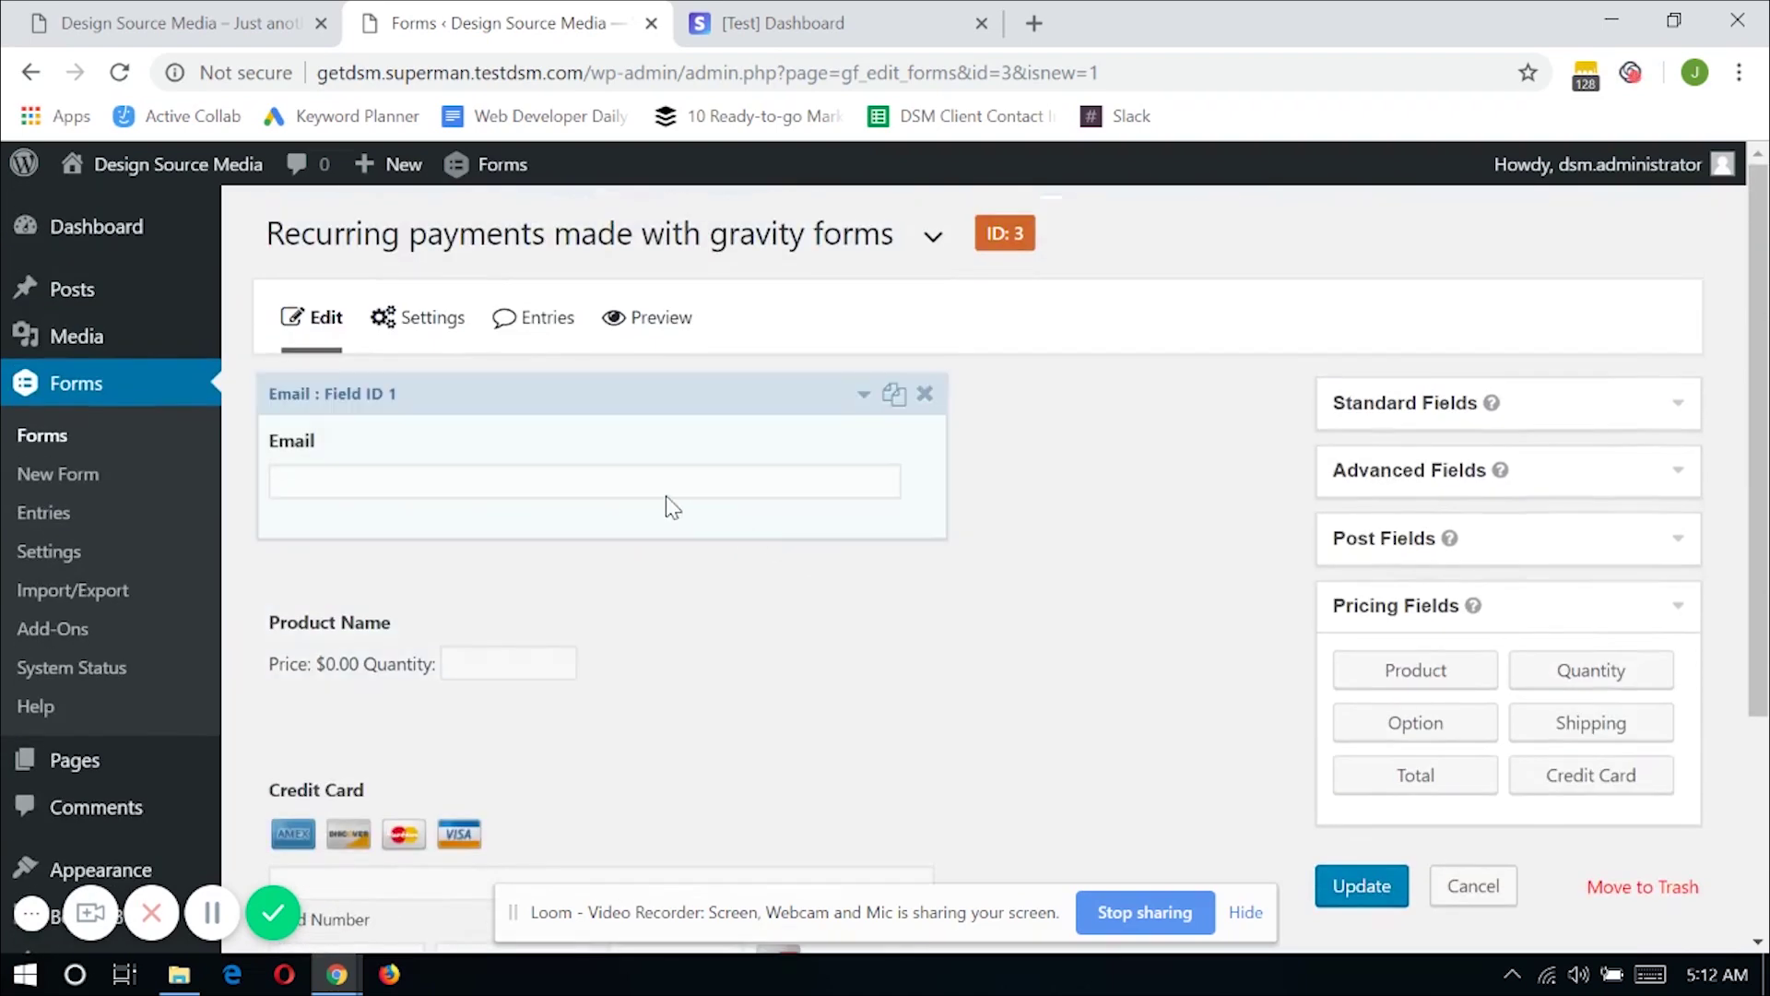
{"action": "left_click", "coordinate": [668, 525]}
{"action": "scroll", "coordinate": [765, 567], "scroll_direction": "down", "scroll_amount": 1}
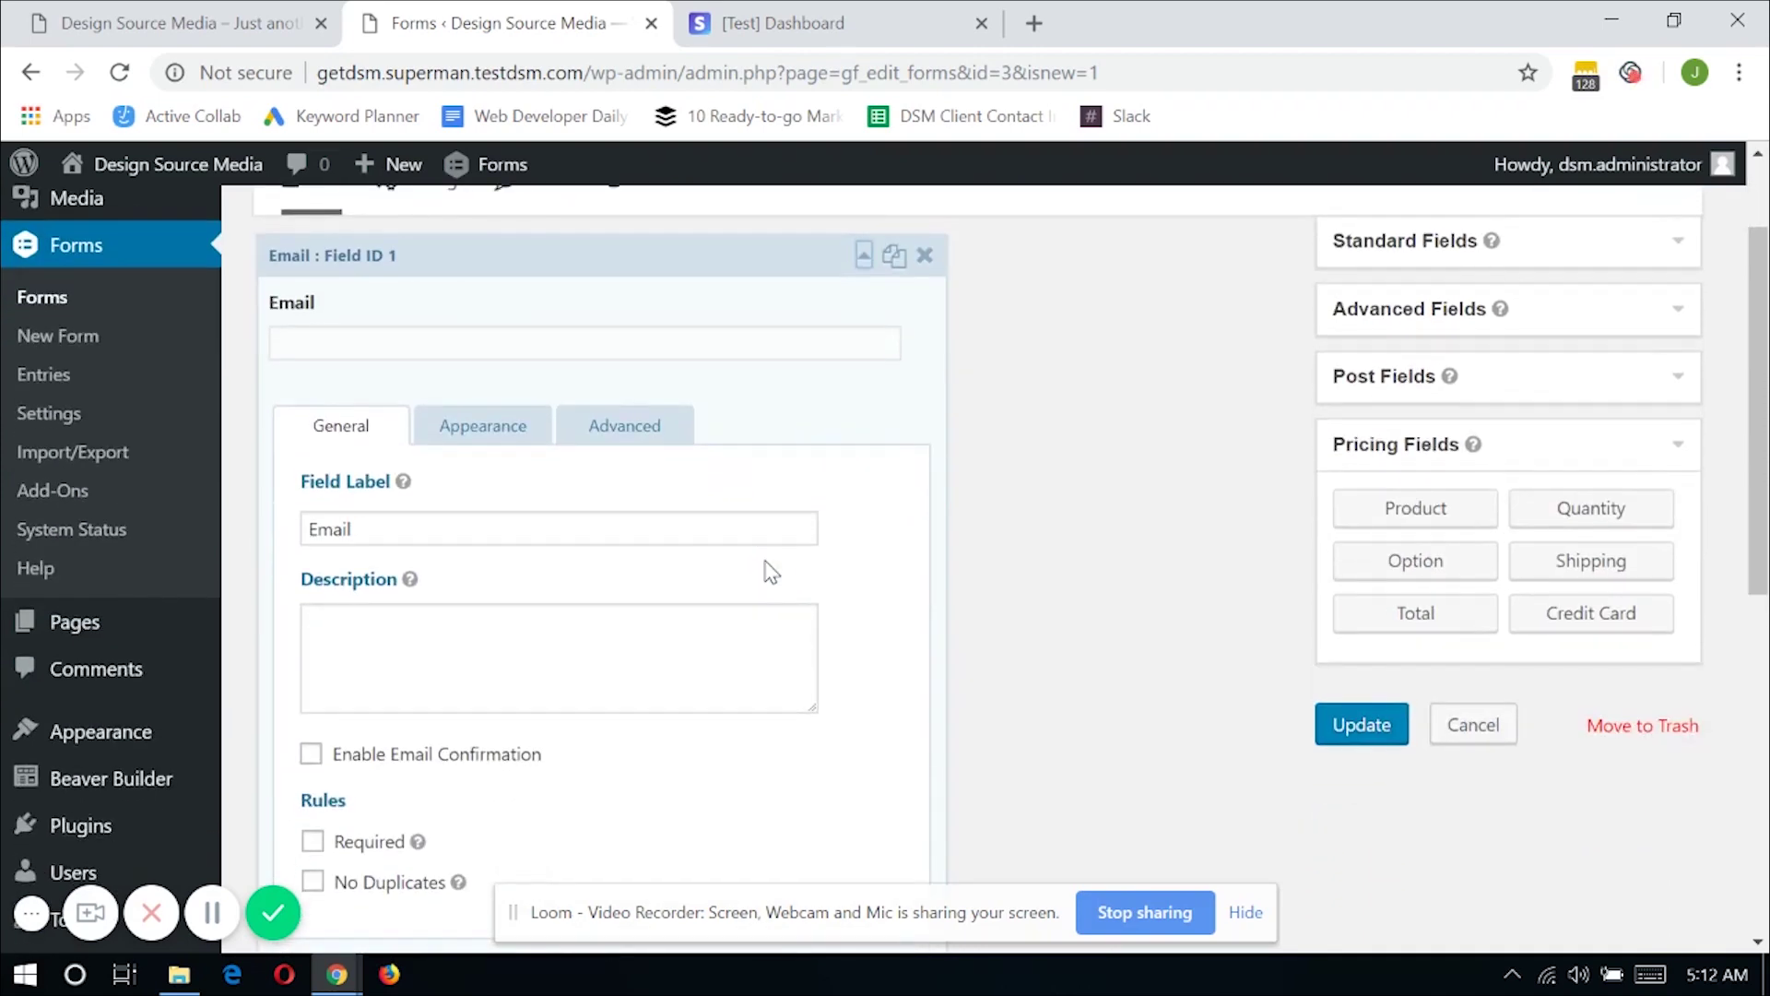
{"action": "left_click", "coordinate": [314, 841]}
{"action": "scroll", "coordinate": [340, 843], "scroll_direction": "up", "scroll_amount": 1}
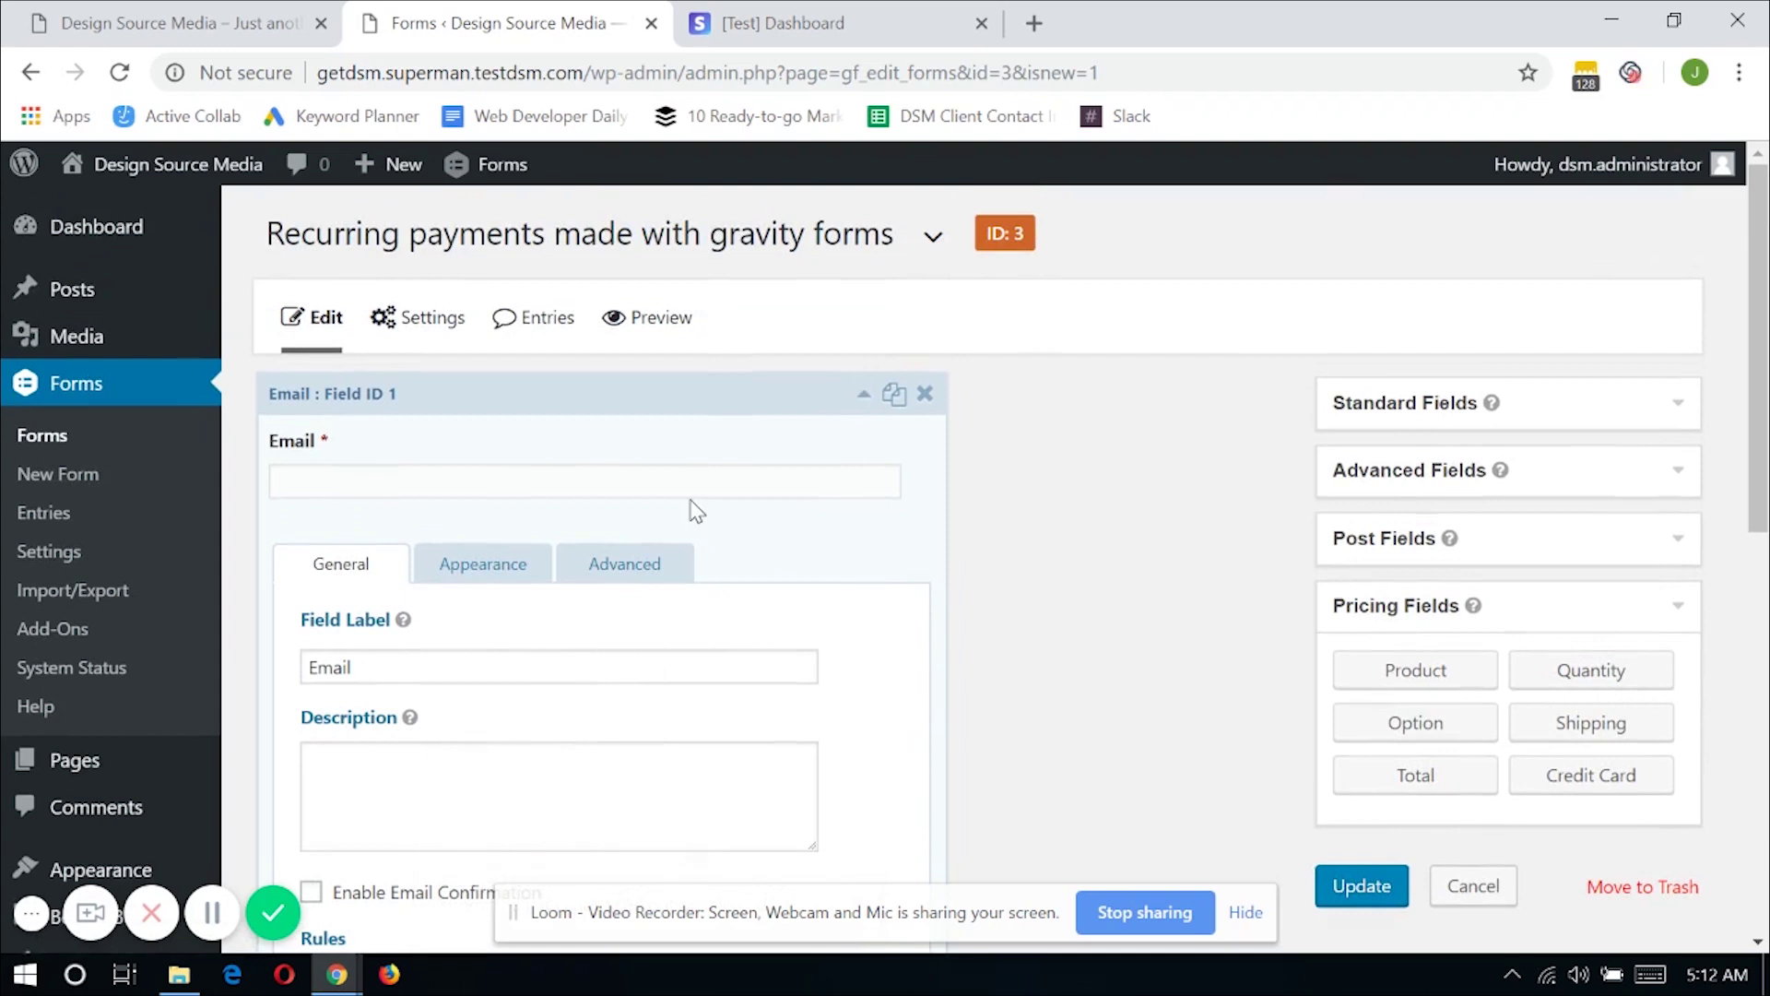
Make the Product field required and change its field type to Drop Down
{"action": "left_click", "coordinate": [695, 525]}
{"action": "scroll", "coordinate": [704, 565], "scroll_direction": "down", "scroll_amount": 1}
{"action": "left_click", "coordinate": [700, 562]}
{"action": "scroll", "coordinate": [505, 470], "scroll_direction": "down", "scroll_amount": 2}
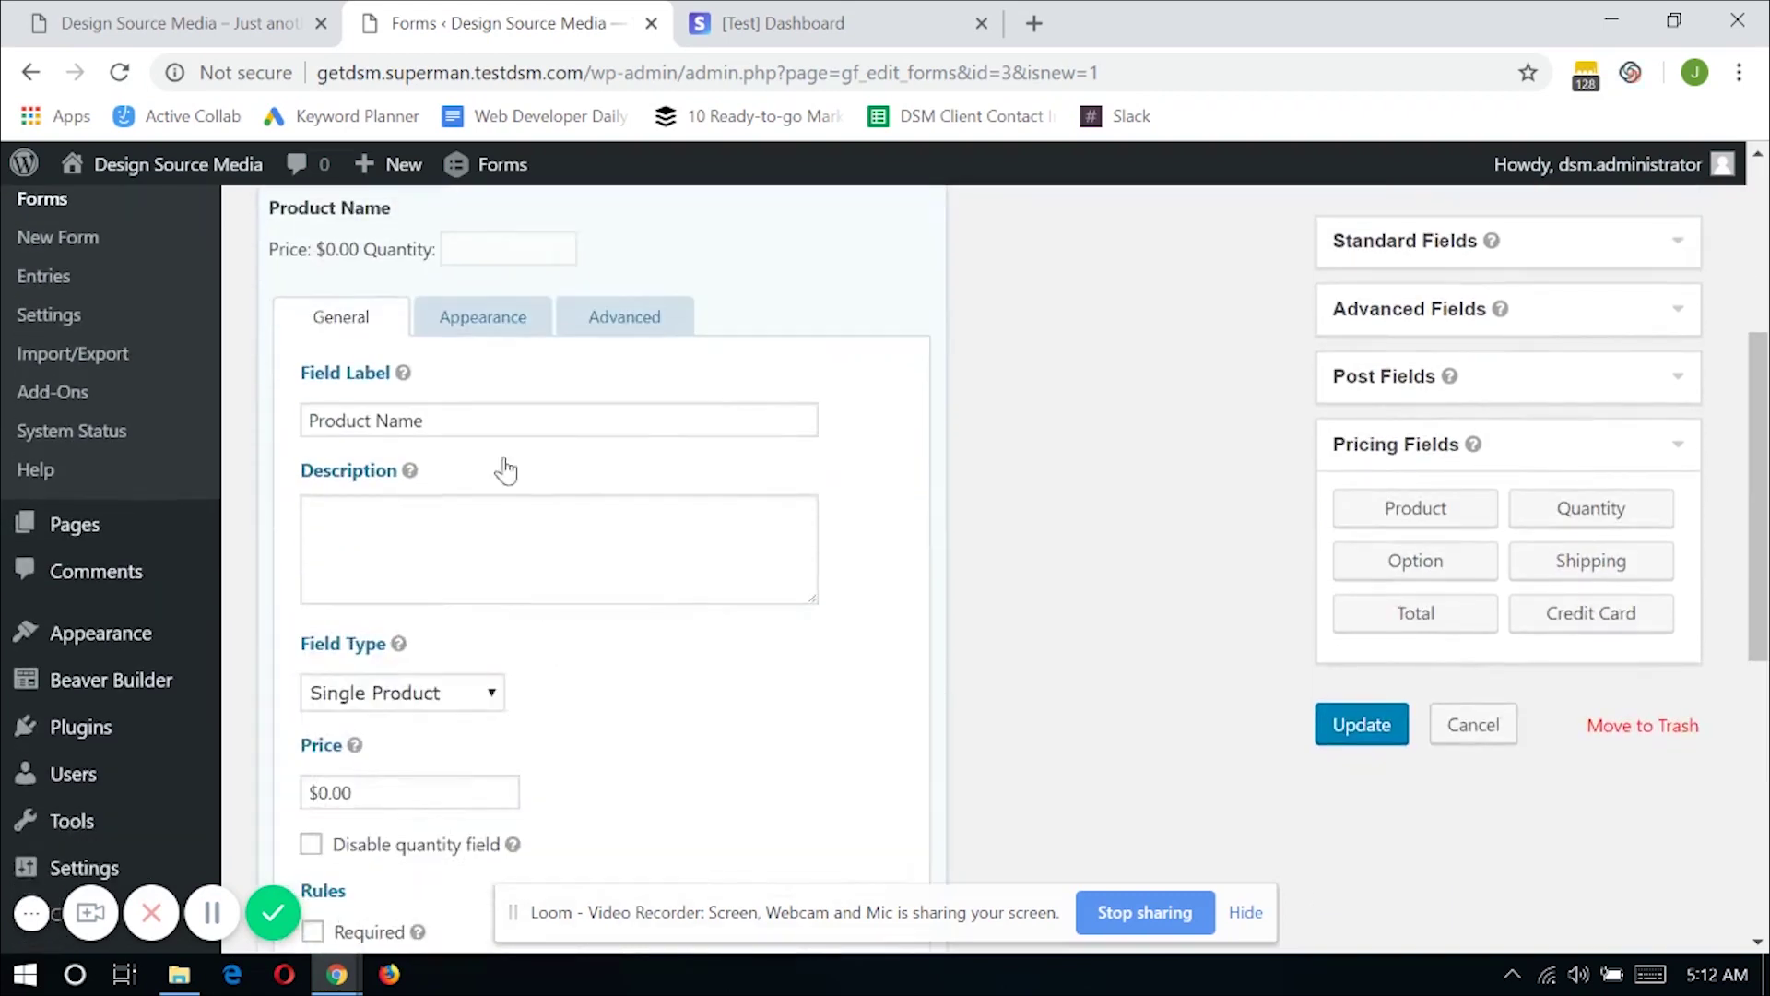
{"action": "scroll", "coordinate": [424, 843], "scroll_direction": "down", "scroll_amount": 2}
{"action": "left_click", "coordinate": [373, 797]}
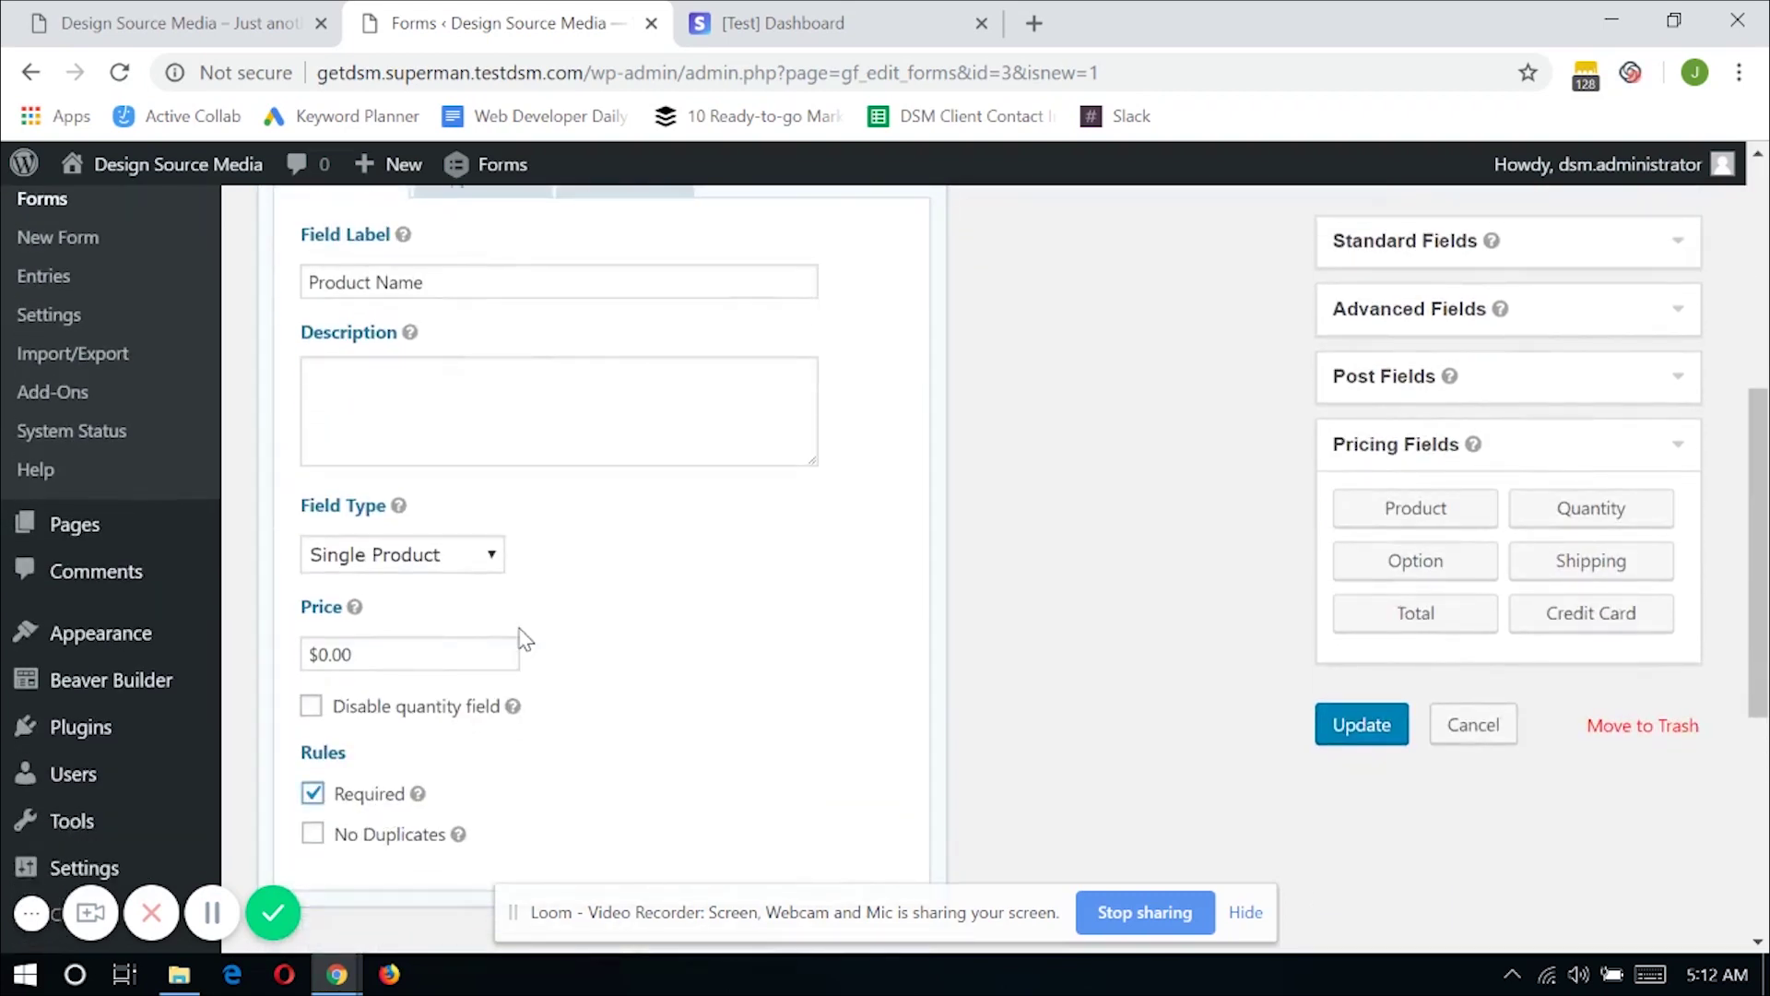
{"action": "scroll", "coordinate": [553, 572], "scroll_direction": "up", "scroll_amount": 1}
{"action": "scroll", "coordinate": [516, 626], "scroll_direction": "down", "scroll_amount": 1}
{"action": "left_click", "coordinate": [491, 555]}
{"action": "left_click", "coordinate": [484, 604]}
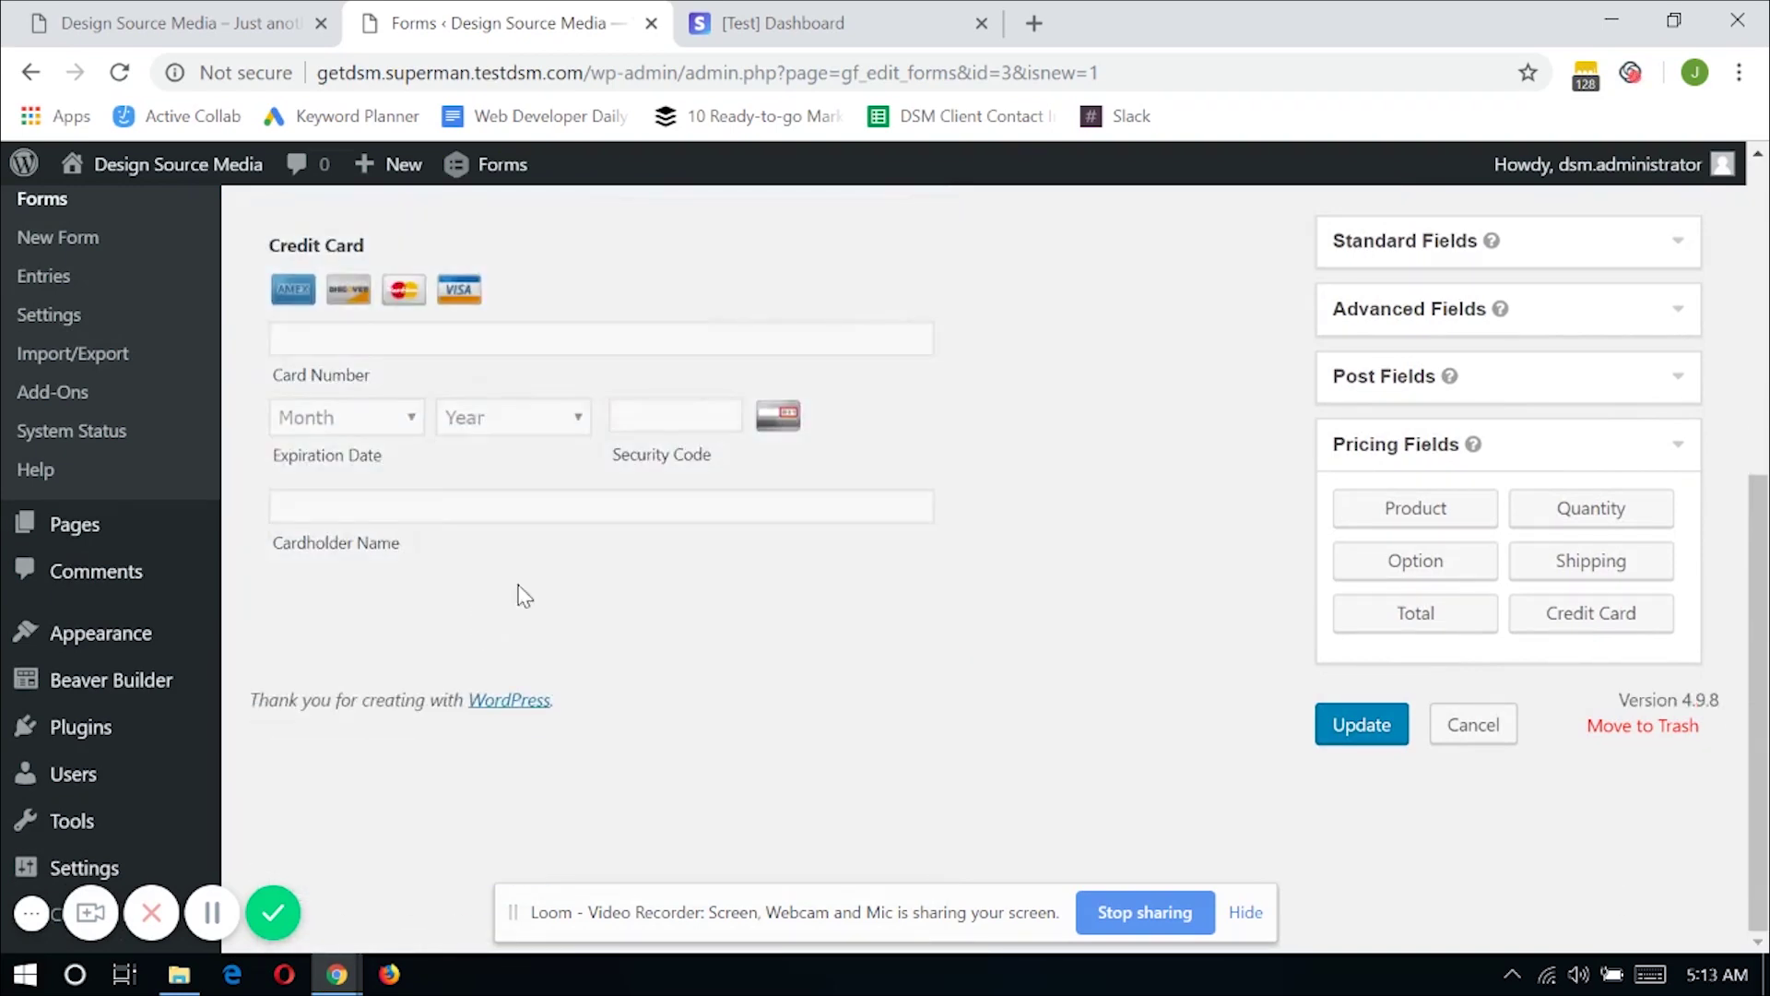
{"action": "scroll", "coordinate": [523, 594], "scroll_direction": "up", "scroll_amount": 1}
Rename First Choice to '1 month subscription' with price $1.00
{"action": "scroll", "coordinate": [577, 660], "scroll_direction": "down", "scroll_amount": 2}
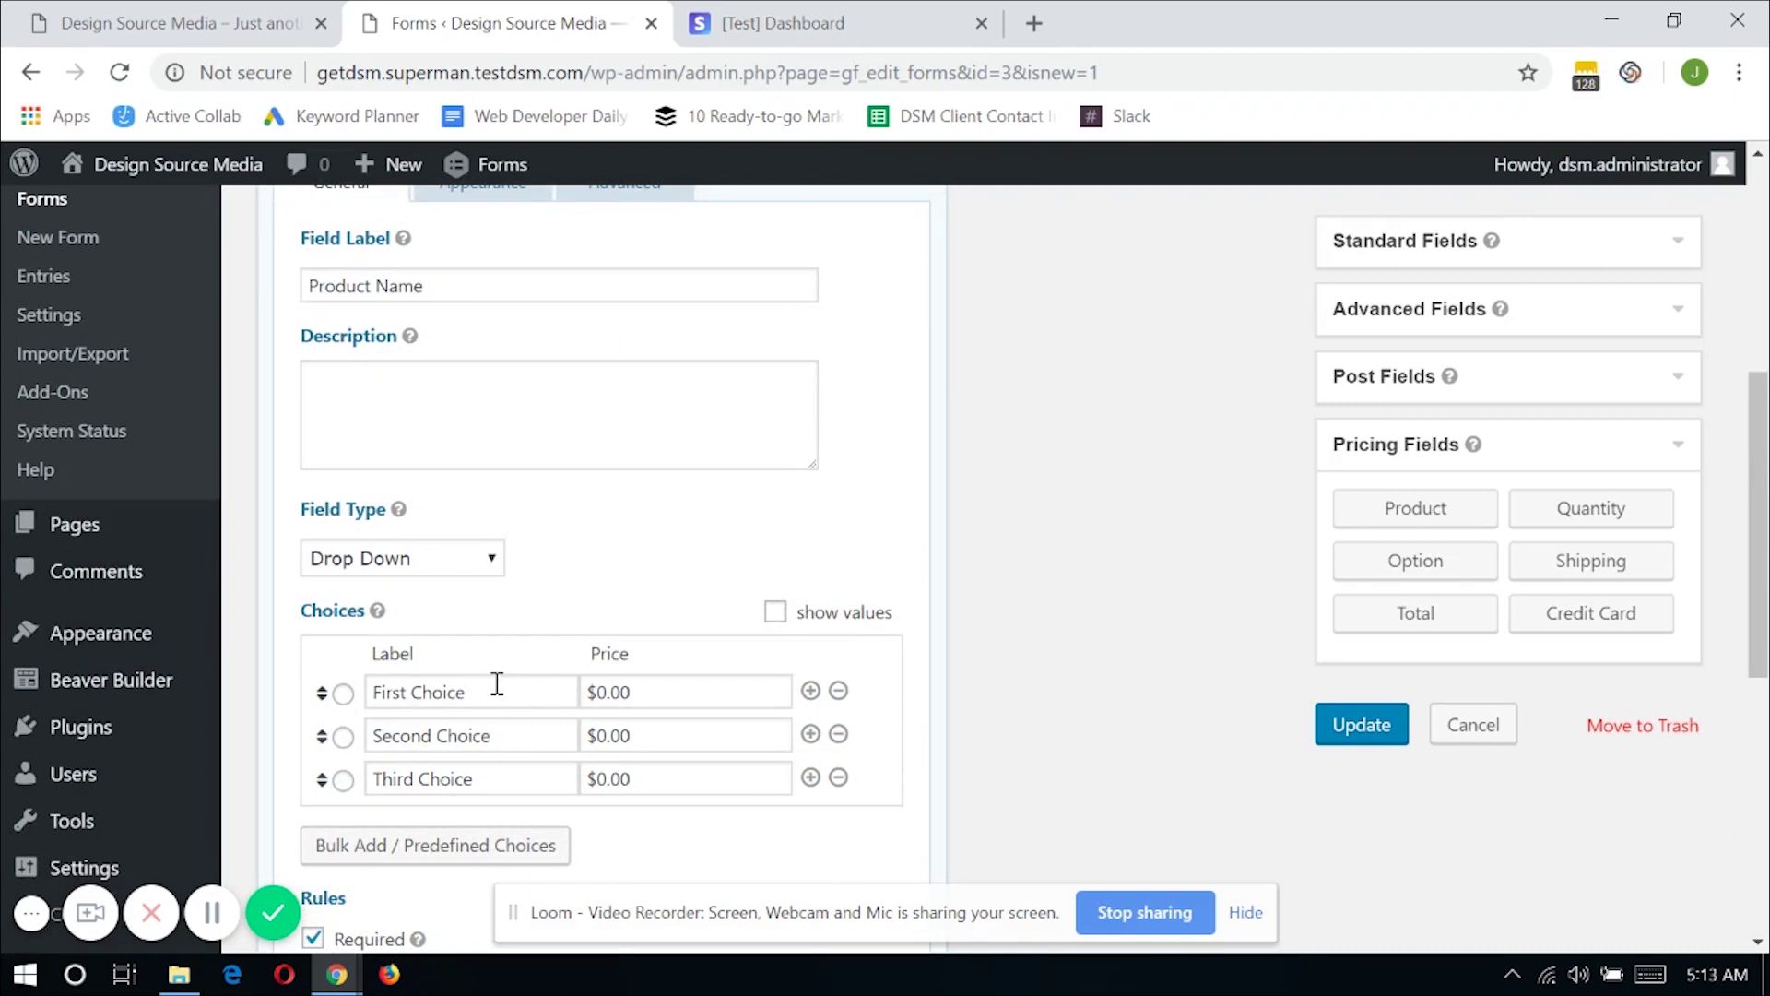
{"action": "left_click_drag", "start_coordinate": [497, 683], "coordinate": [340, 700]}
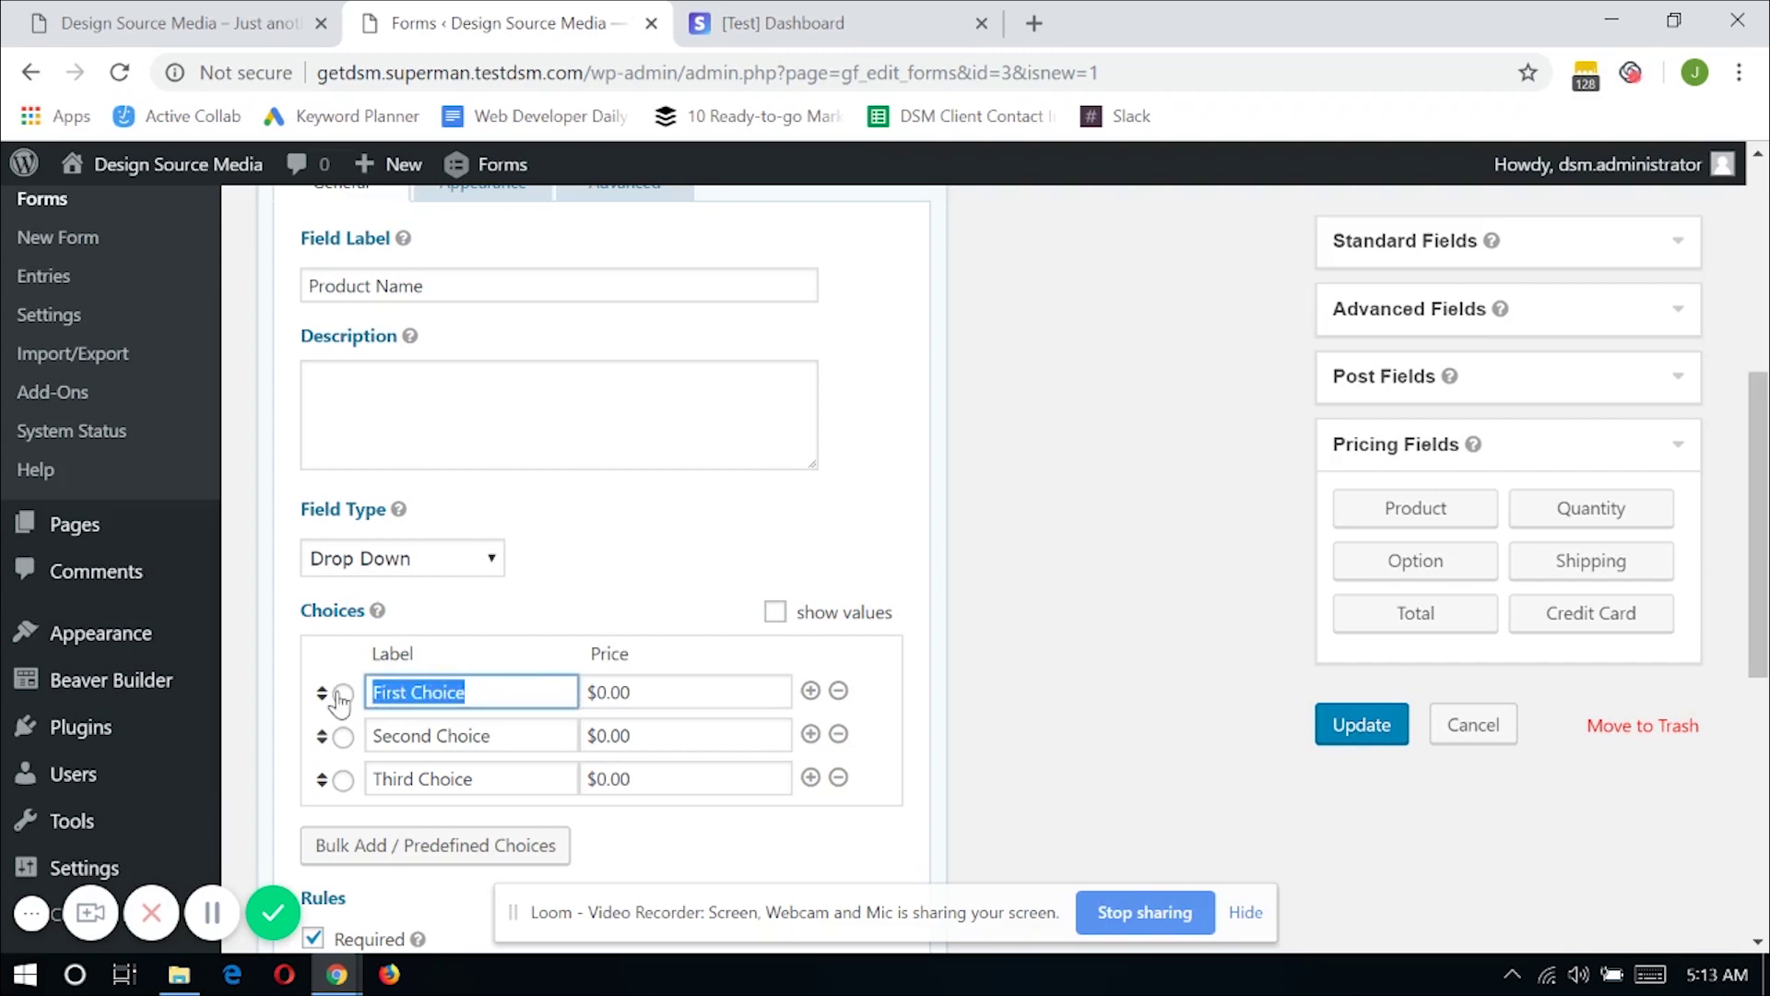
{"action": "type", "text": "1 month "}
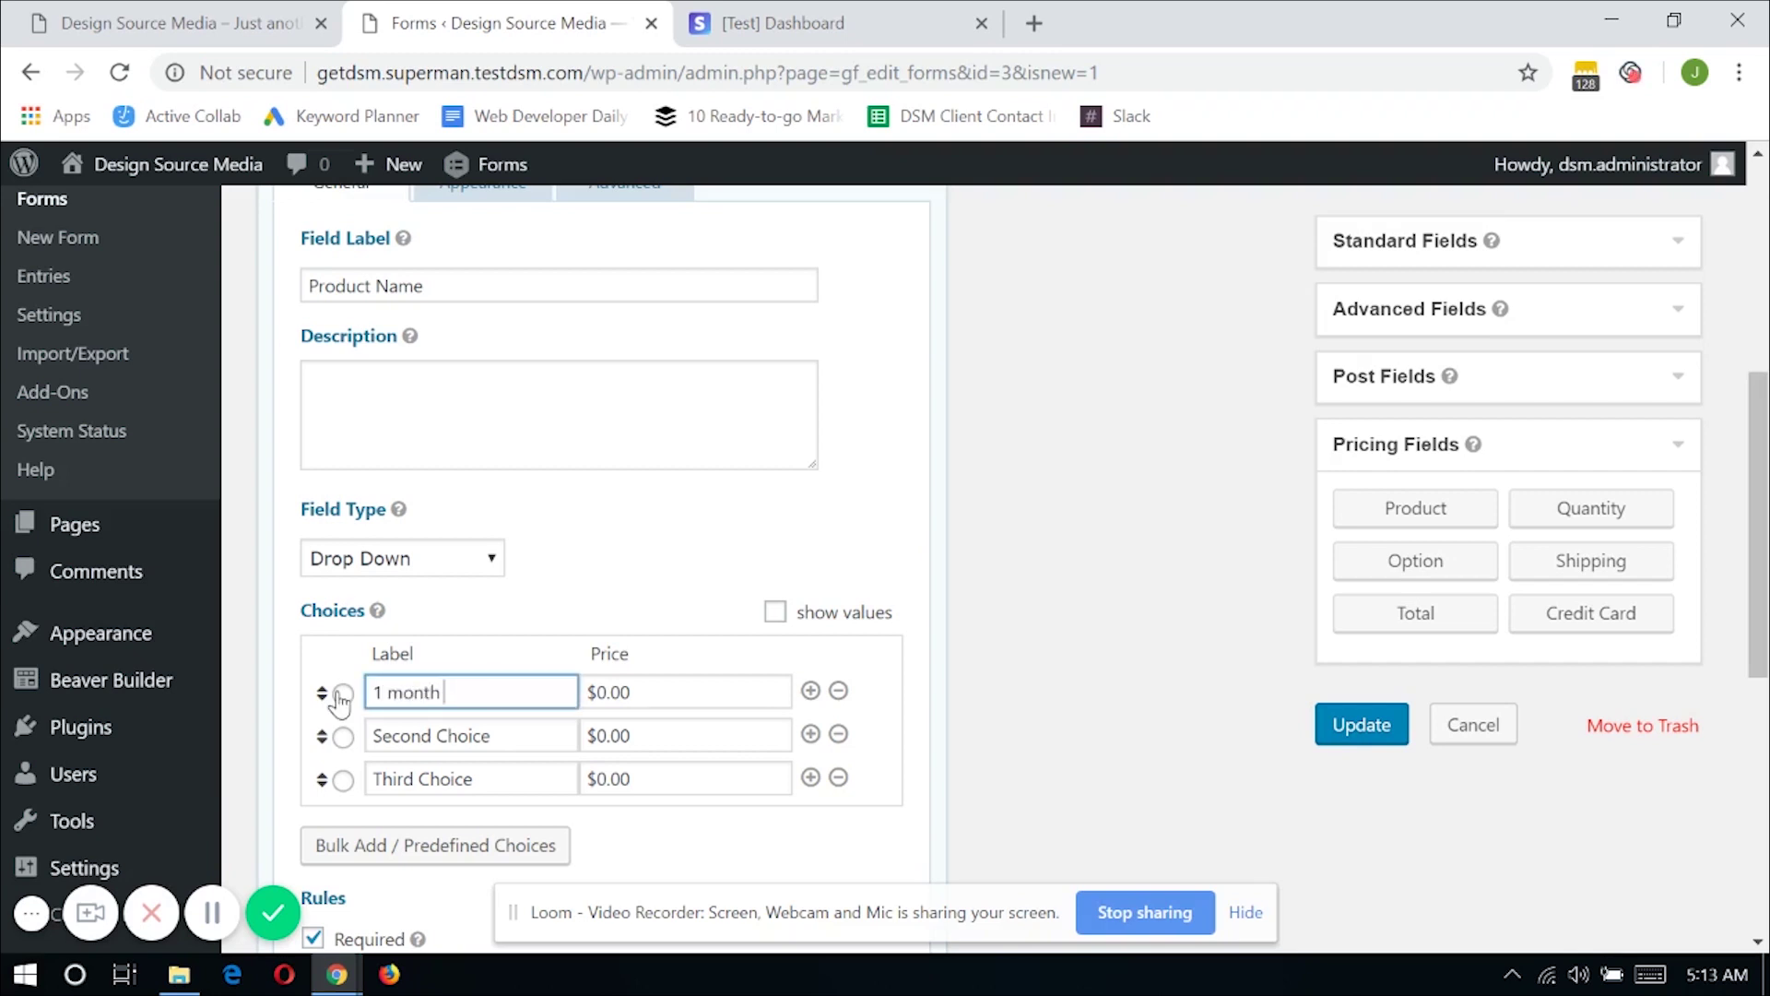
{"action": "type", "text": "subscriptio"}
{"action": "key", "text": "BackSpace"}
{"action": "key", "text": "BackSpace"}
{"action": "key", "text": "BackSpace"}
{"action": "key", "text": "BackSpace"}
{"action": "type", "text": "ption"}
{"action": "key", "text": "Tab"}
{"action": "type", "text": "1"}
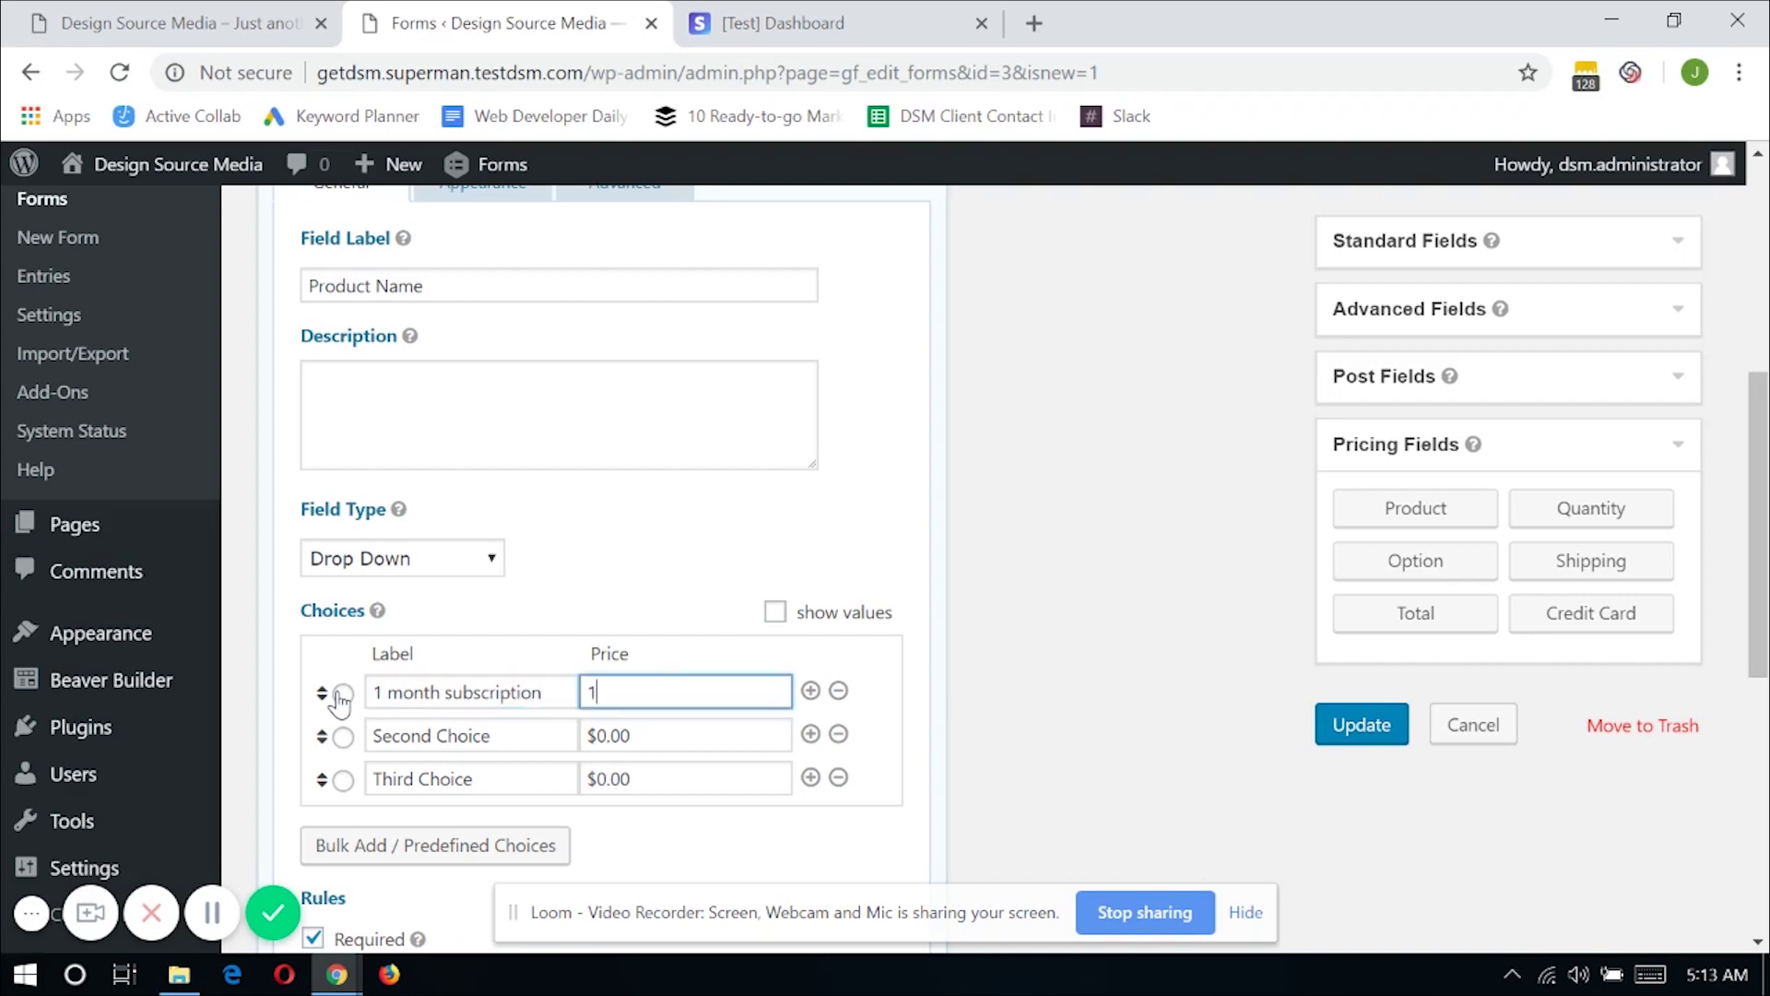
Rename Second Choice to '2 months subscription' at $2.00 and remove Third Choice
{"action": "left_click", "coordinate": [482, 730]}
{"action": "triple_click", "coordinate": [482, 731]}
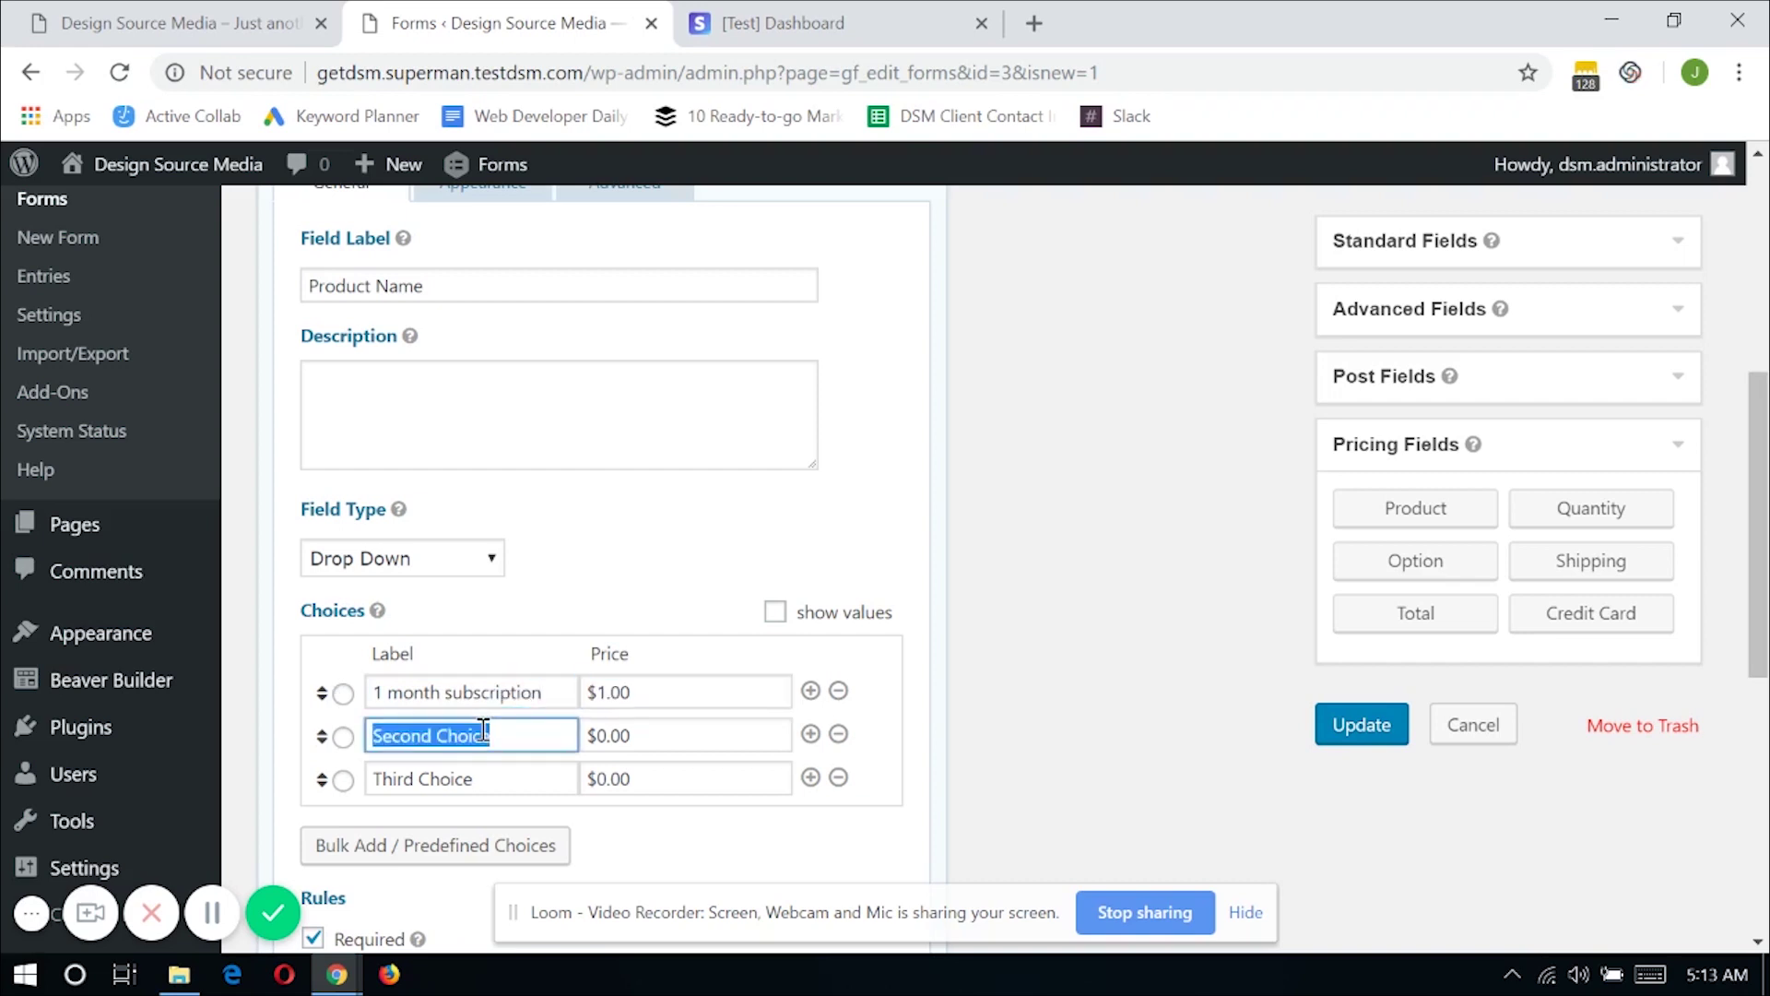
{"action": "type", "text": "2 months "}
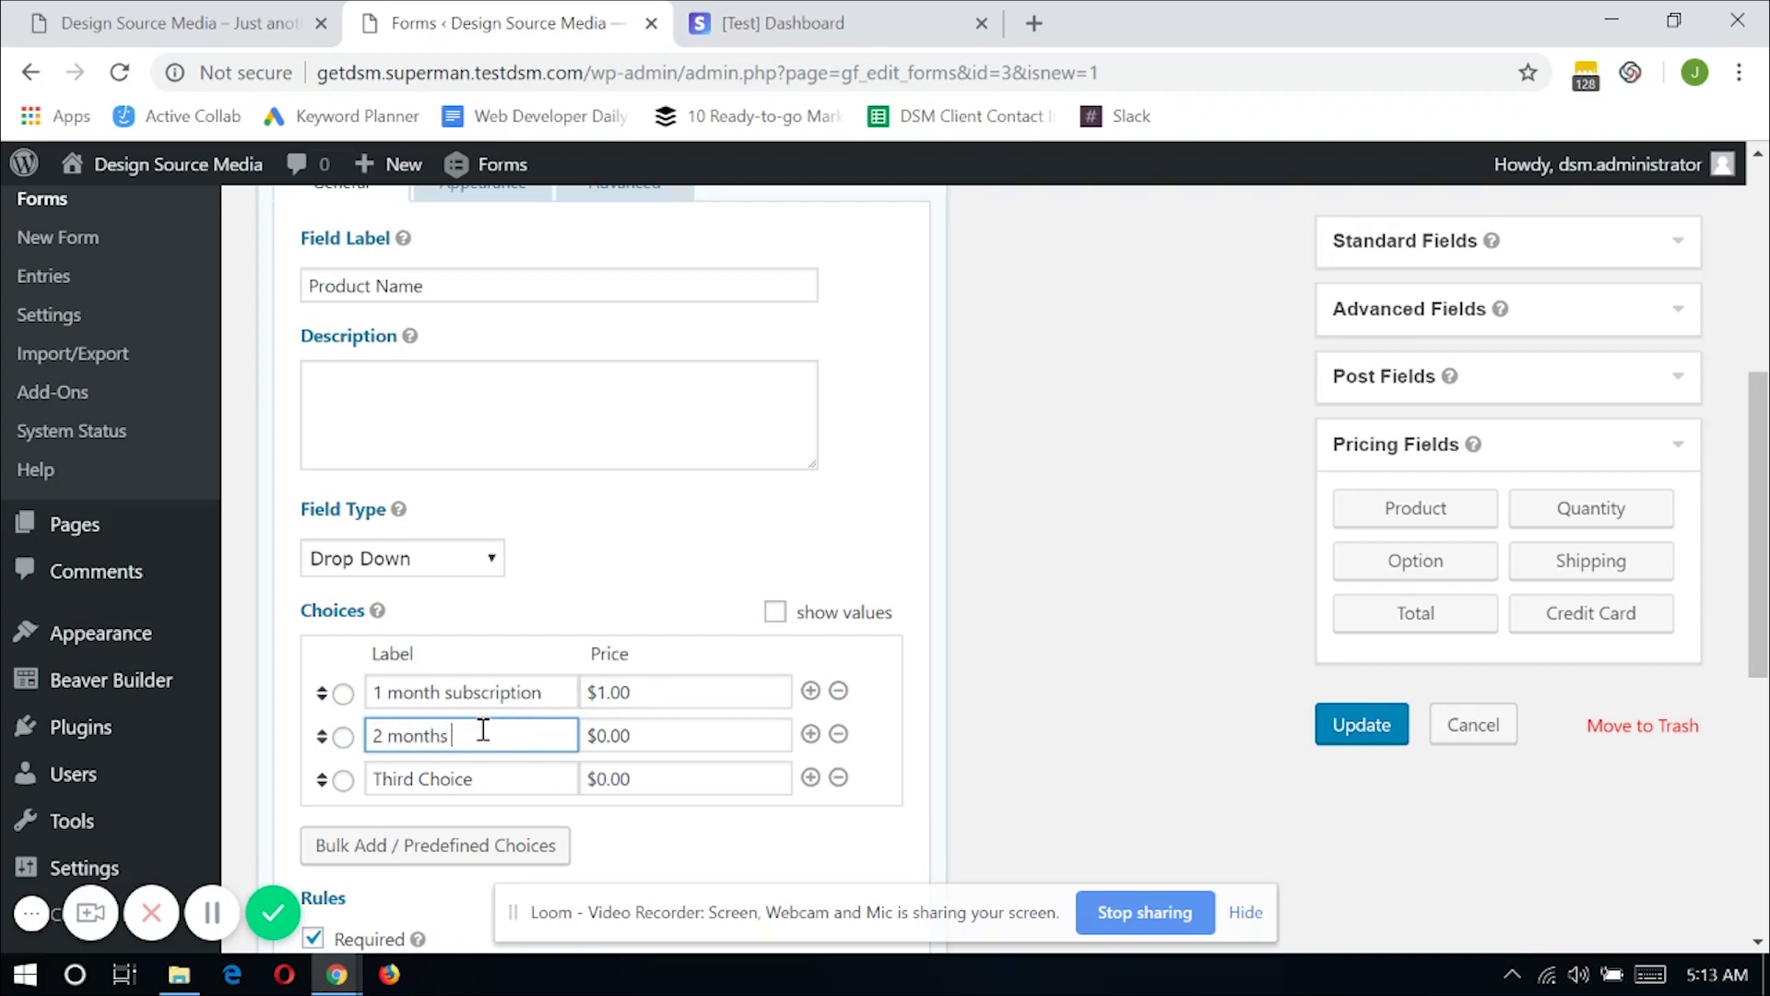
{"action": "type", "text": "subscription"}
{"action": "key", "text": "Tab"}
{"action": "type", "text": "2"}
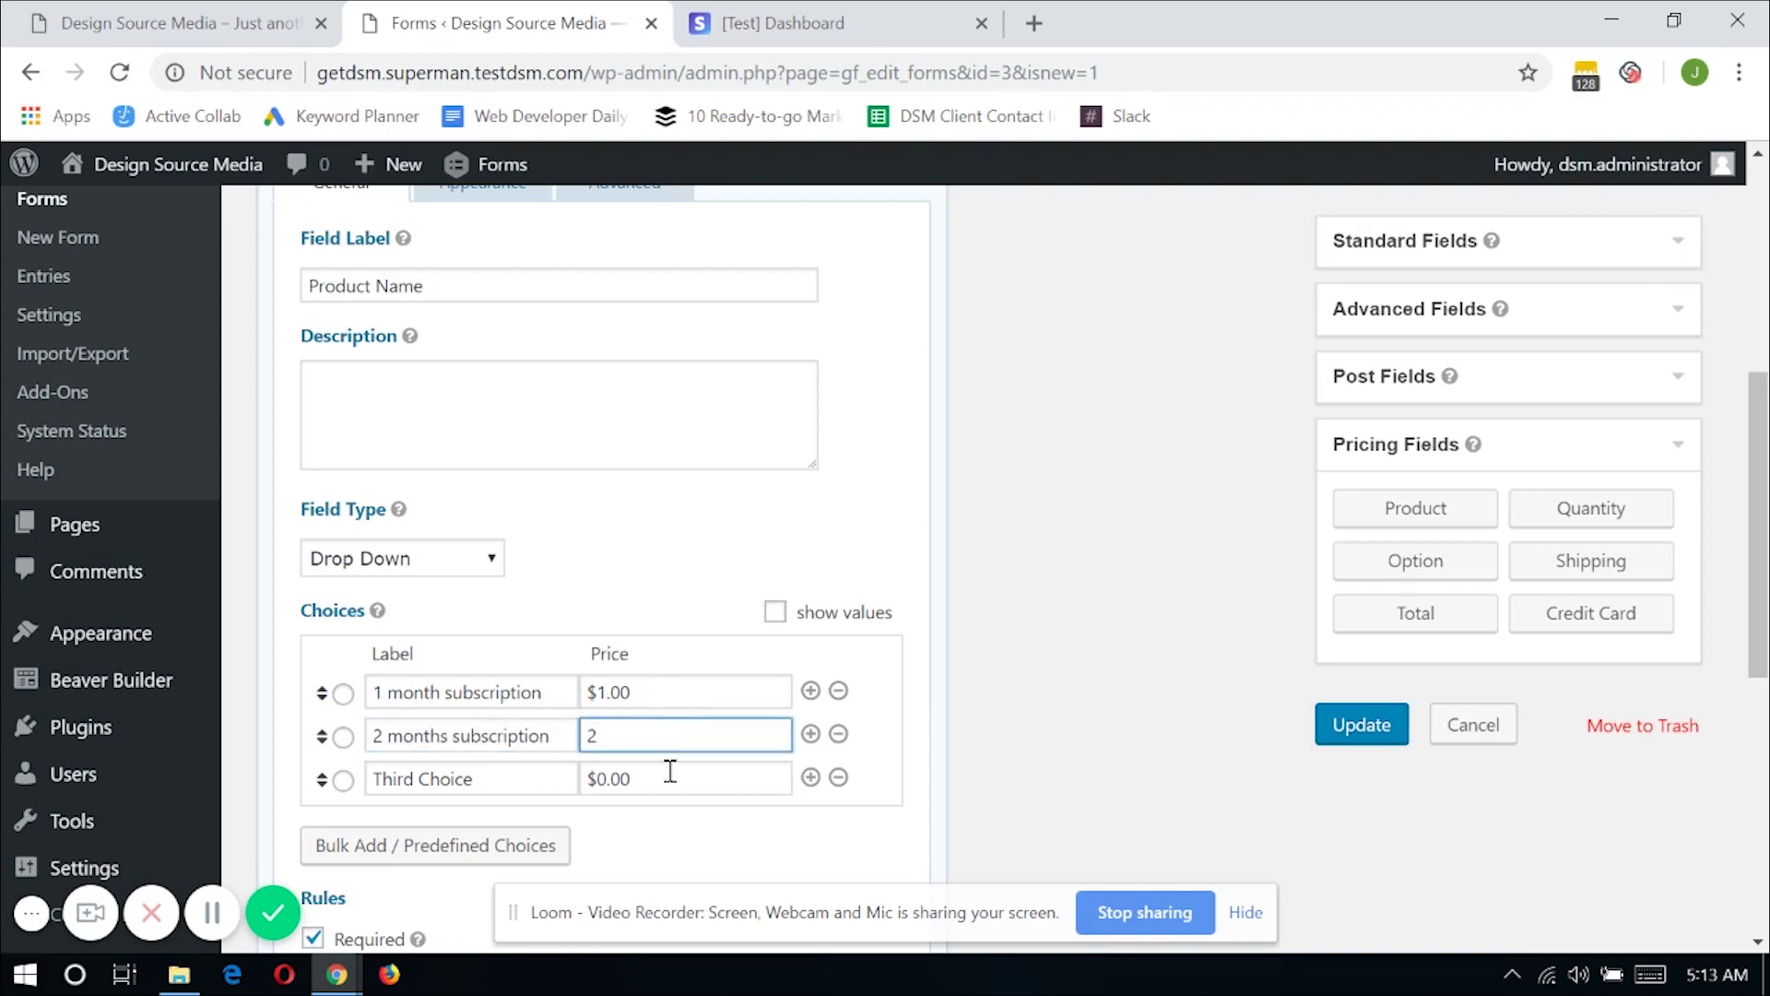
{"action": "left_click", "coordinate": [838, 777]}
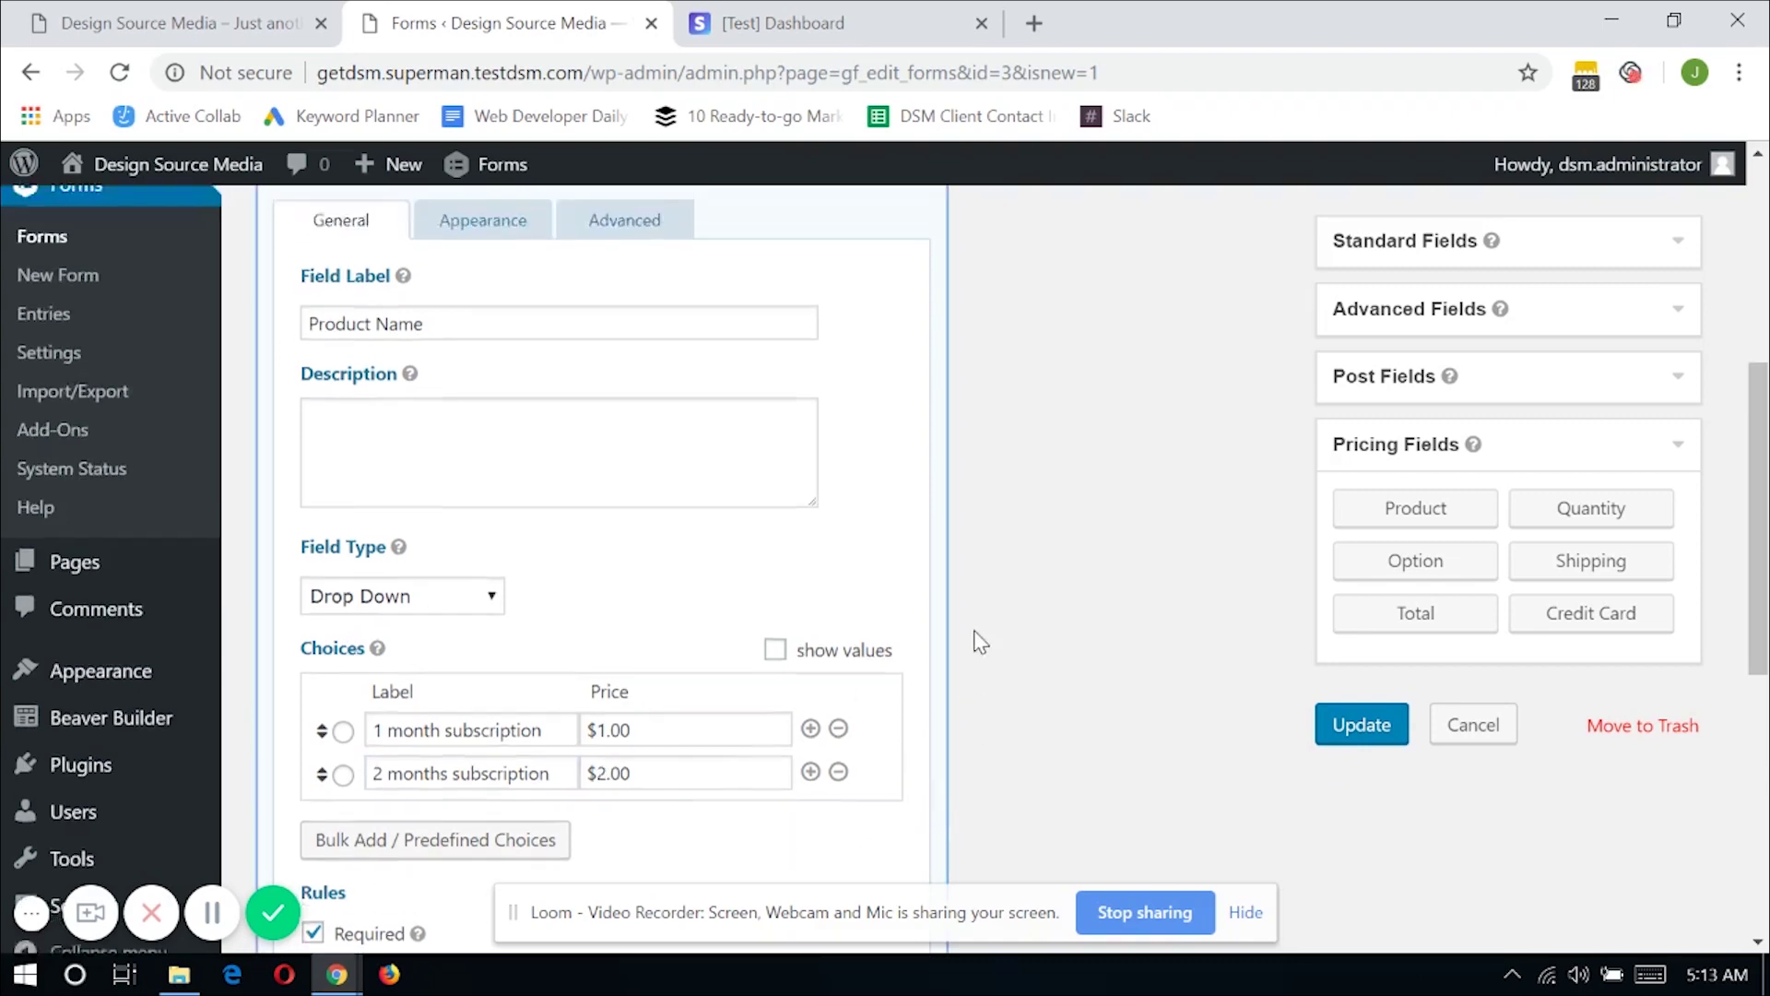
{"action": "scroll", "coordinate": [977, 646], "scroll_direction": "down", "scroll_amount": 3}
Collapse the Product field settings and update the form to save all three fields
{"action": "scroll", "coordinate": [980, 641], "scroll_direction": "down", "scroll_amount": 3}
{"action": "scroll", "coordinate": [1004, 609], "scroll_direction": "up", "scroll_amount": 8}
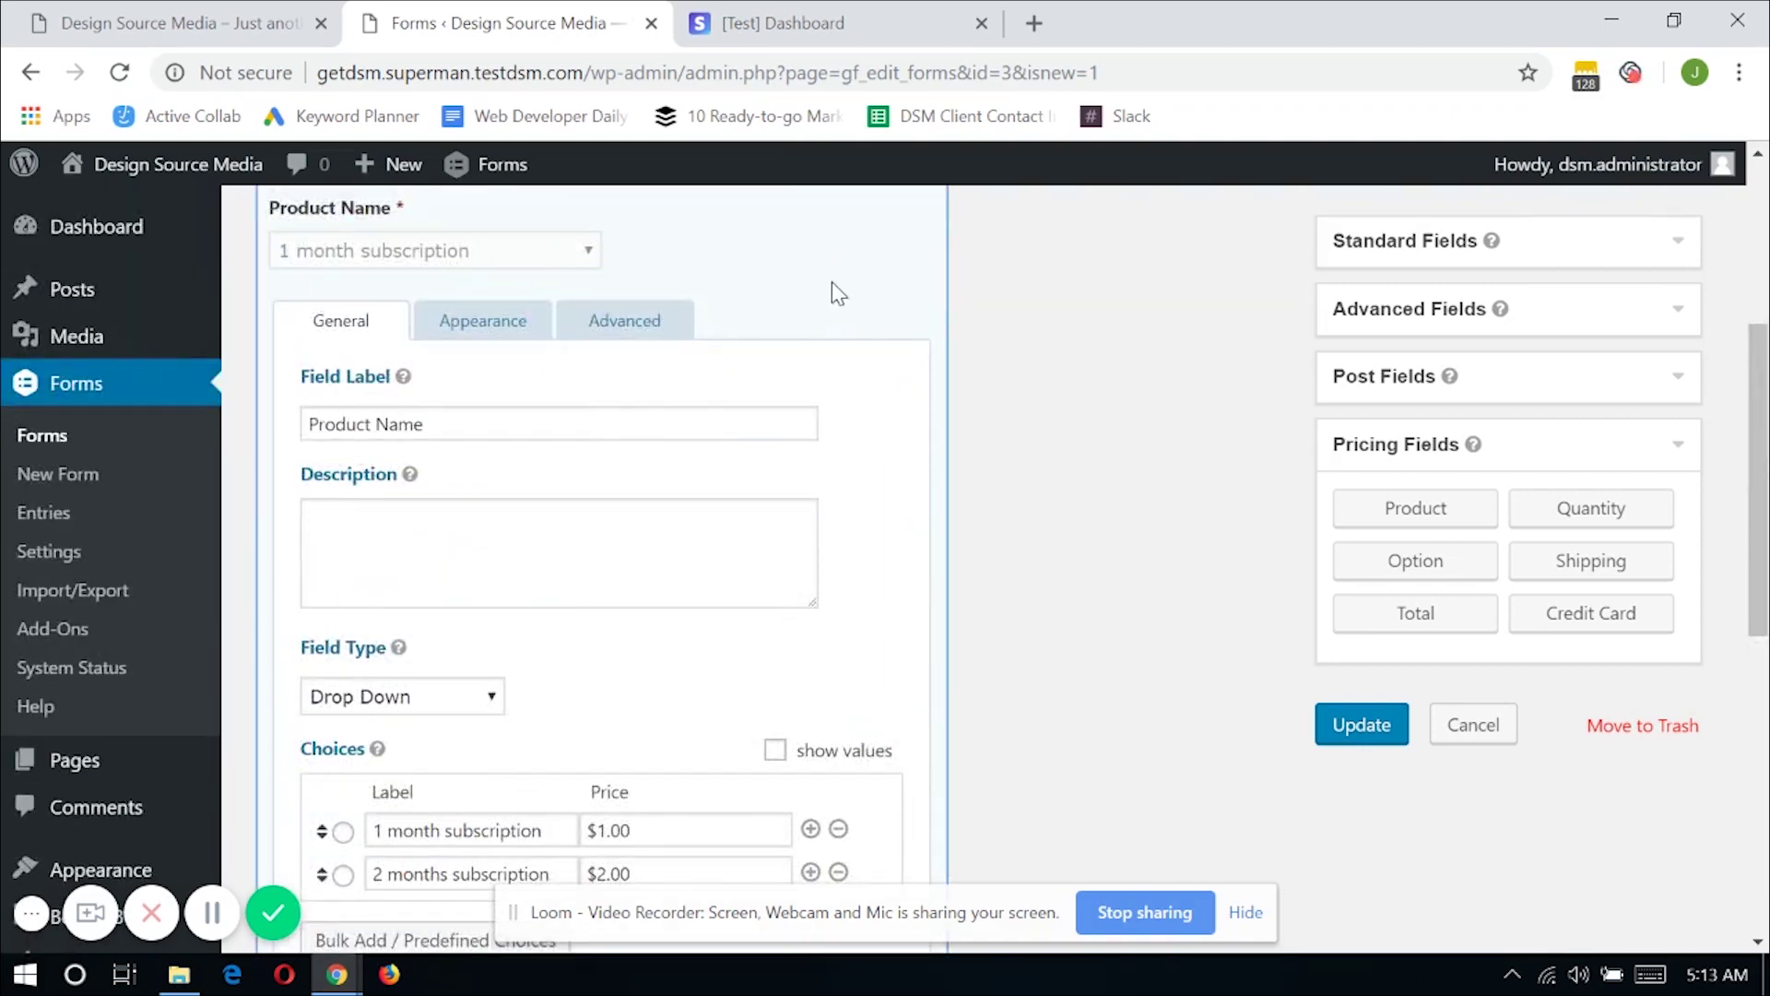
{"action": "scroll", "coordinate": [793, 369], "scroll_direction": "up", "scroll_amount": 2}
{"action": "left_click", "coordinate": [771, 407]}
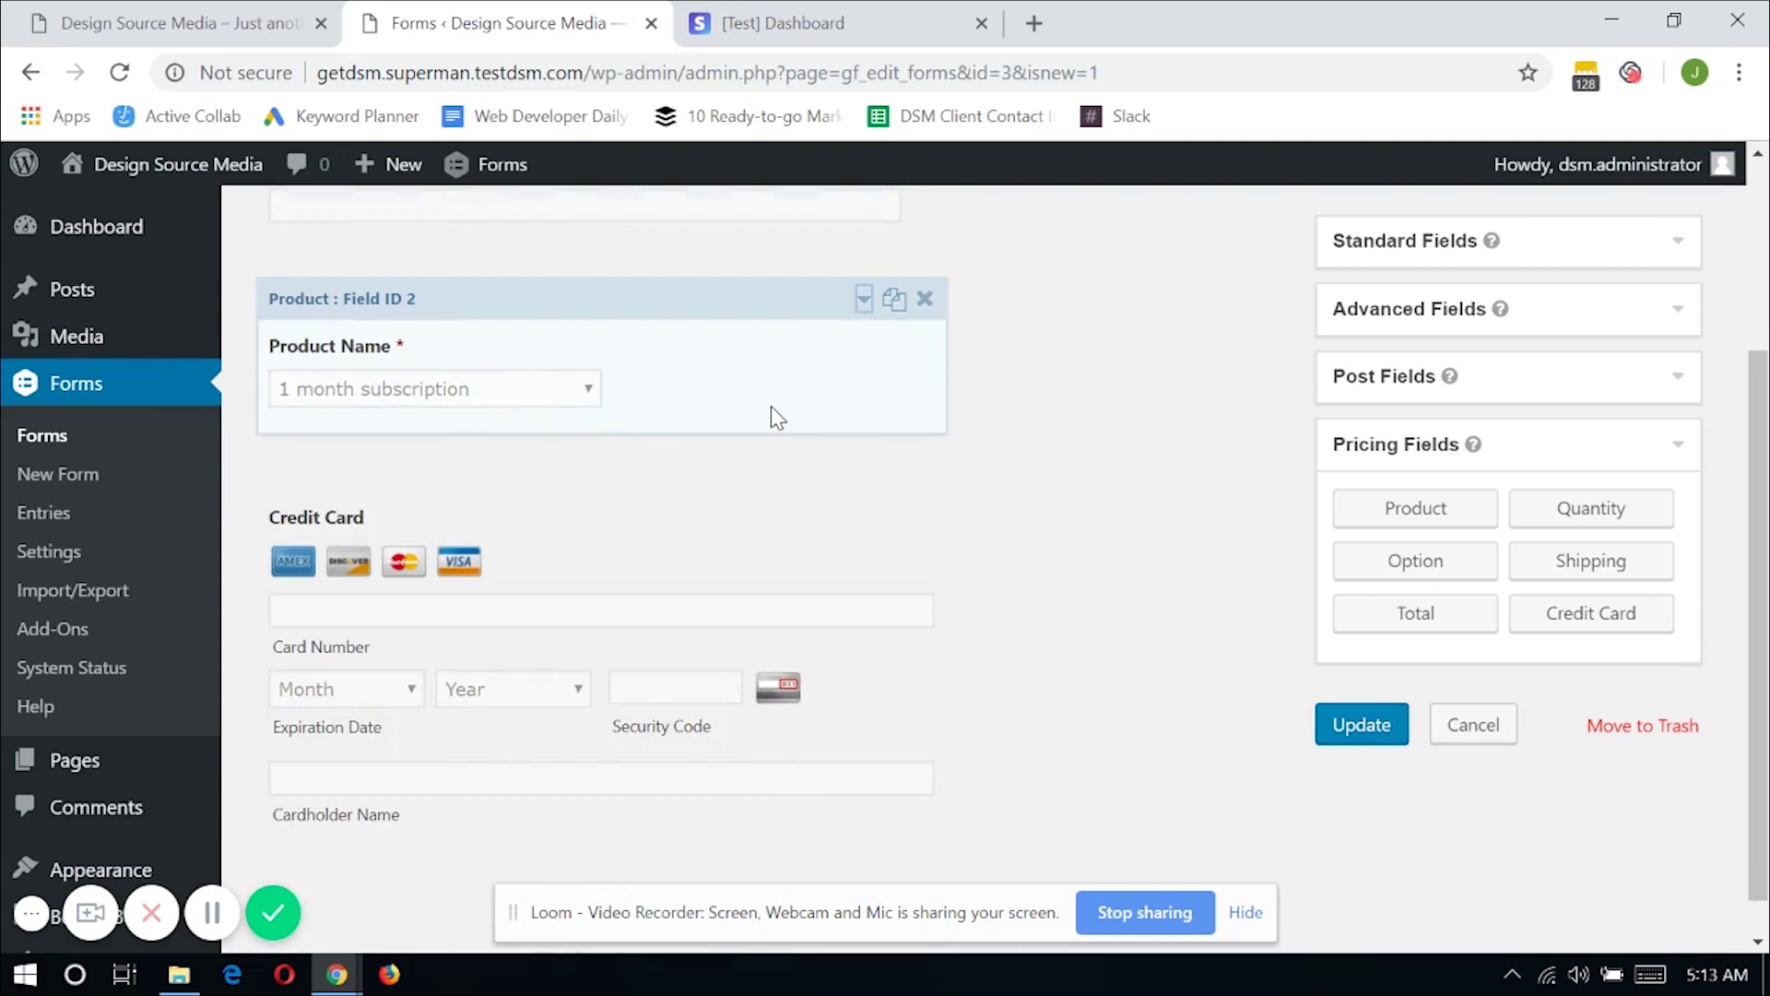
{"action": "scroll", "coordinate": [1078, 507], "scroll_direction": "up", "scroll_amount": 3}
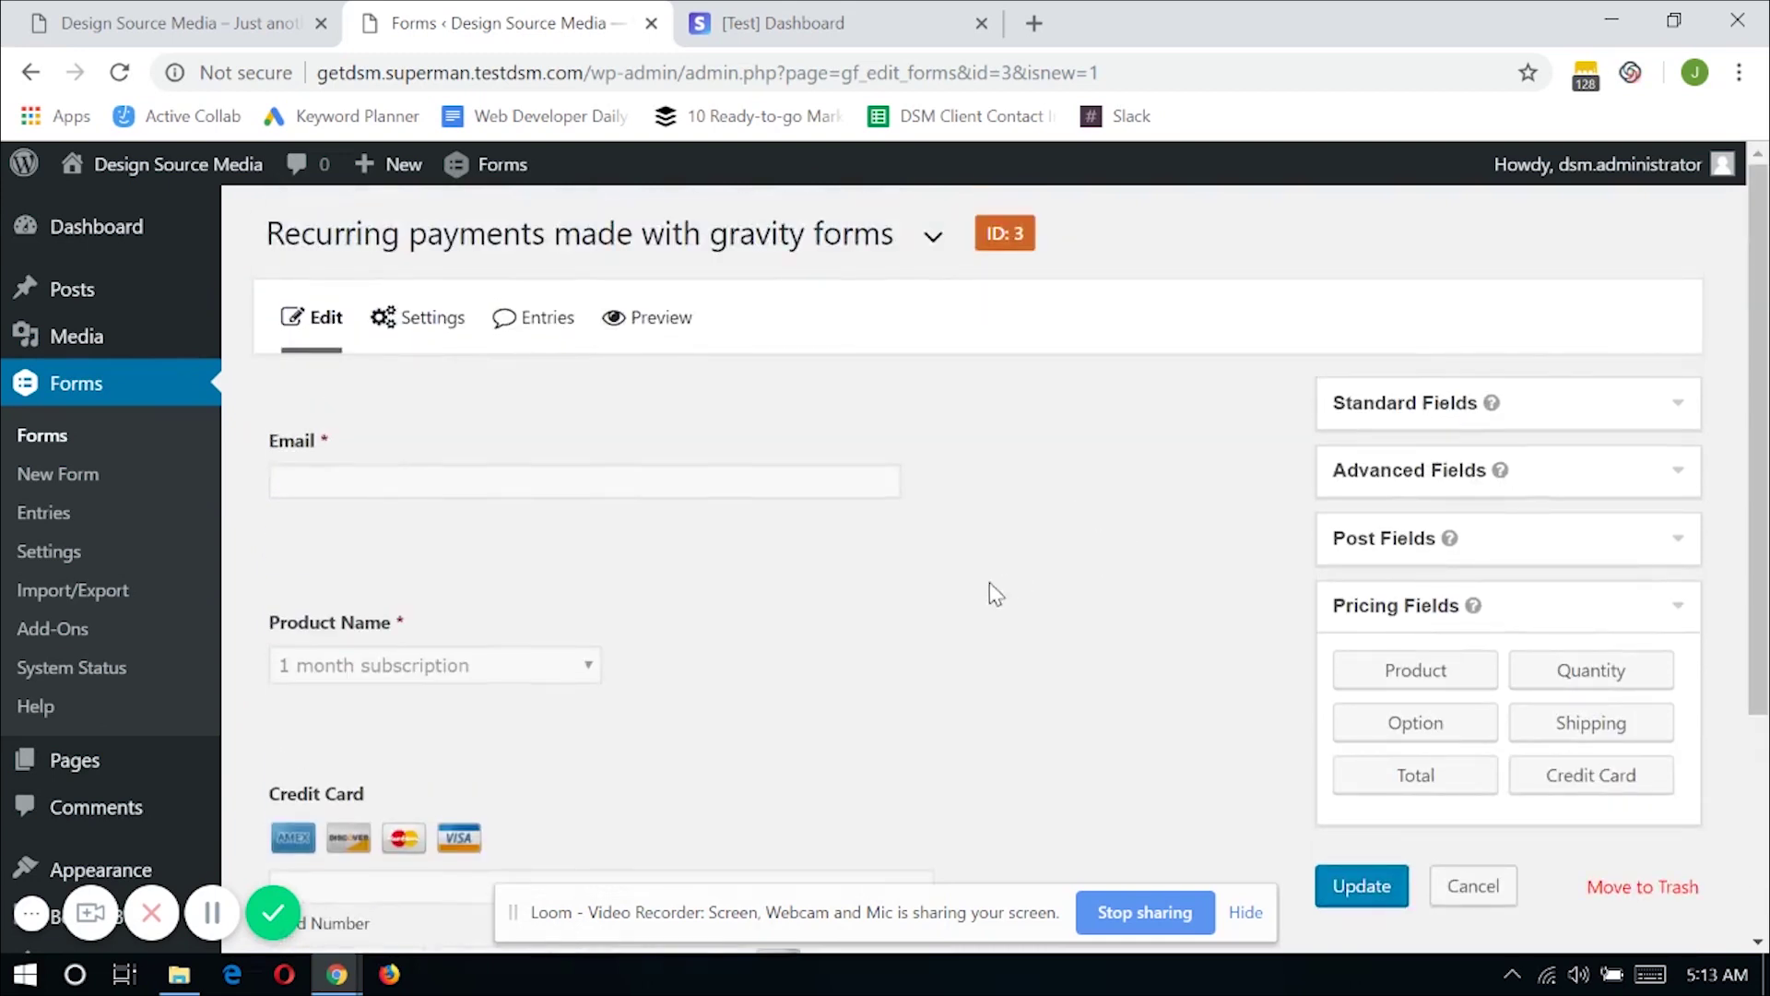
{"action": "scroll", "coordinate": [645, 701], "scroll_direction": "down", "scroll_amount": 3}
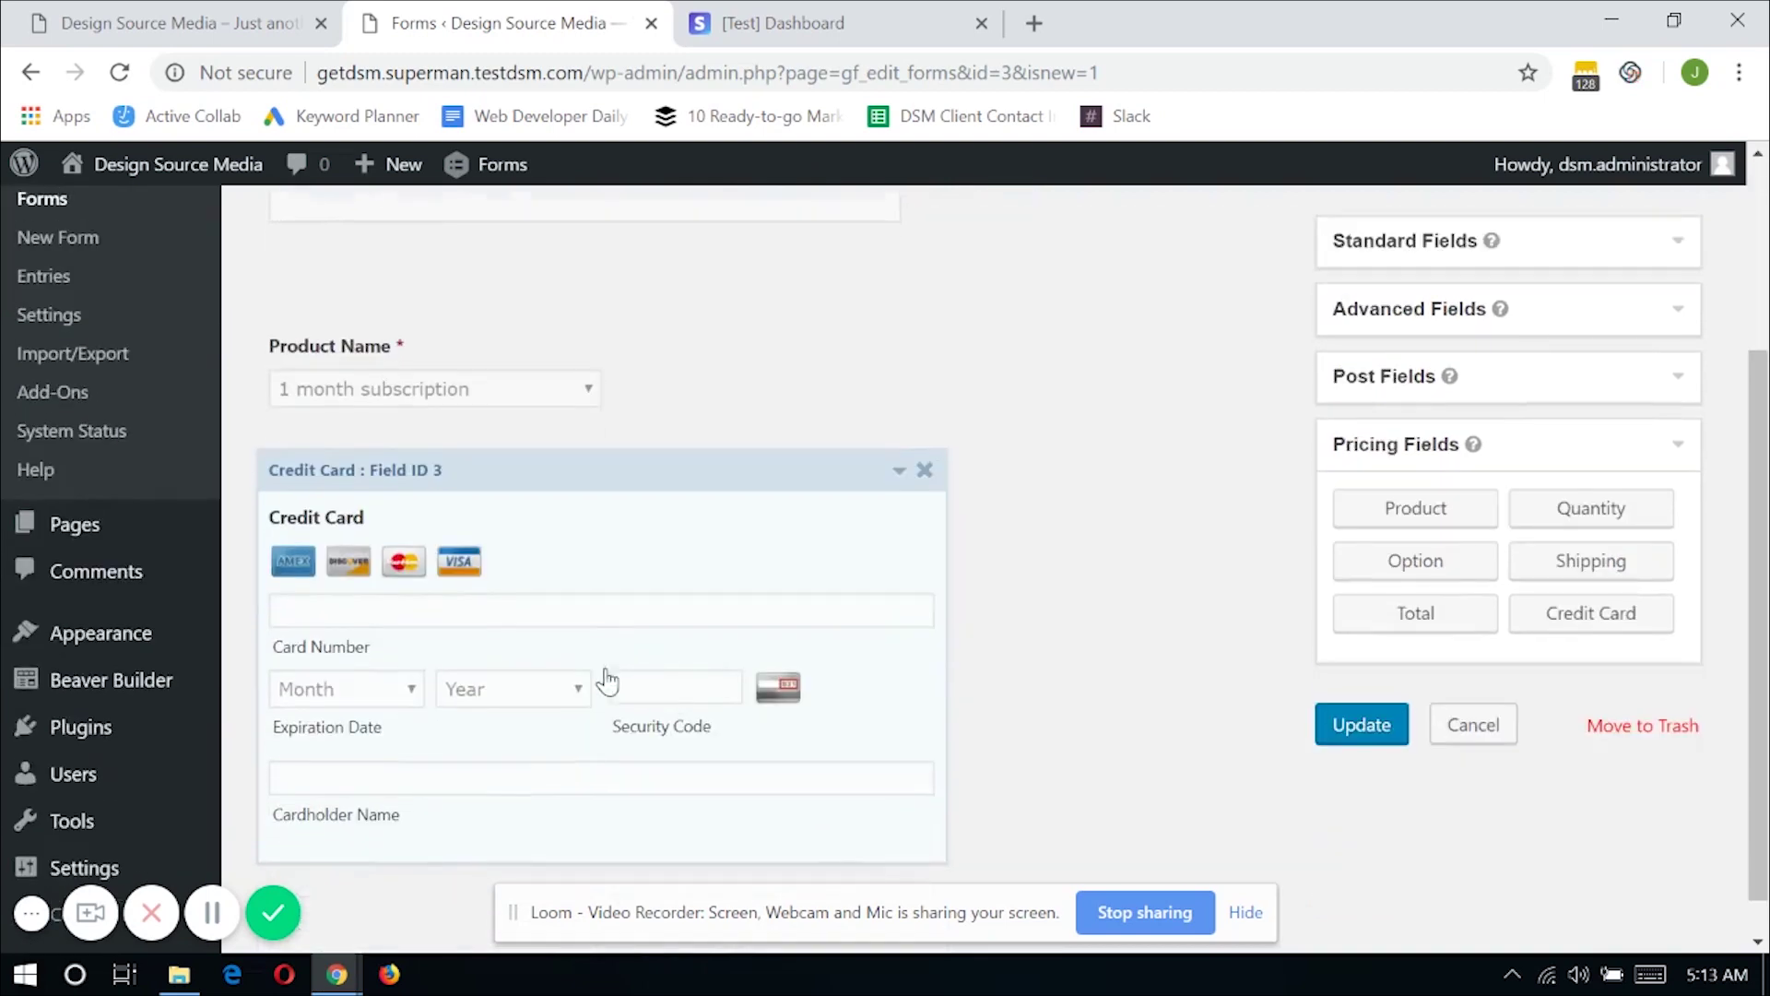
{"action": "scroll", "coordinate": [683, 600], "scroll_direction": "up", "scroll_amount": 3}
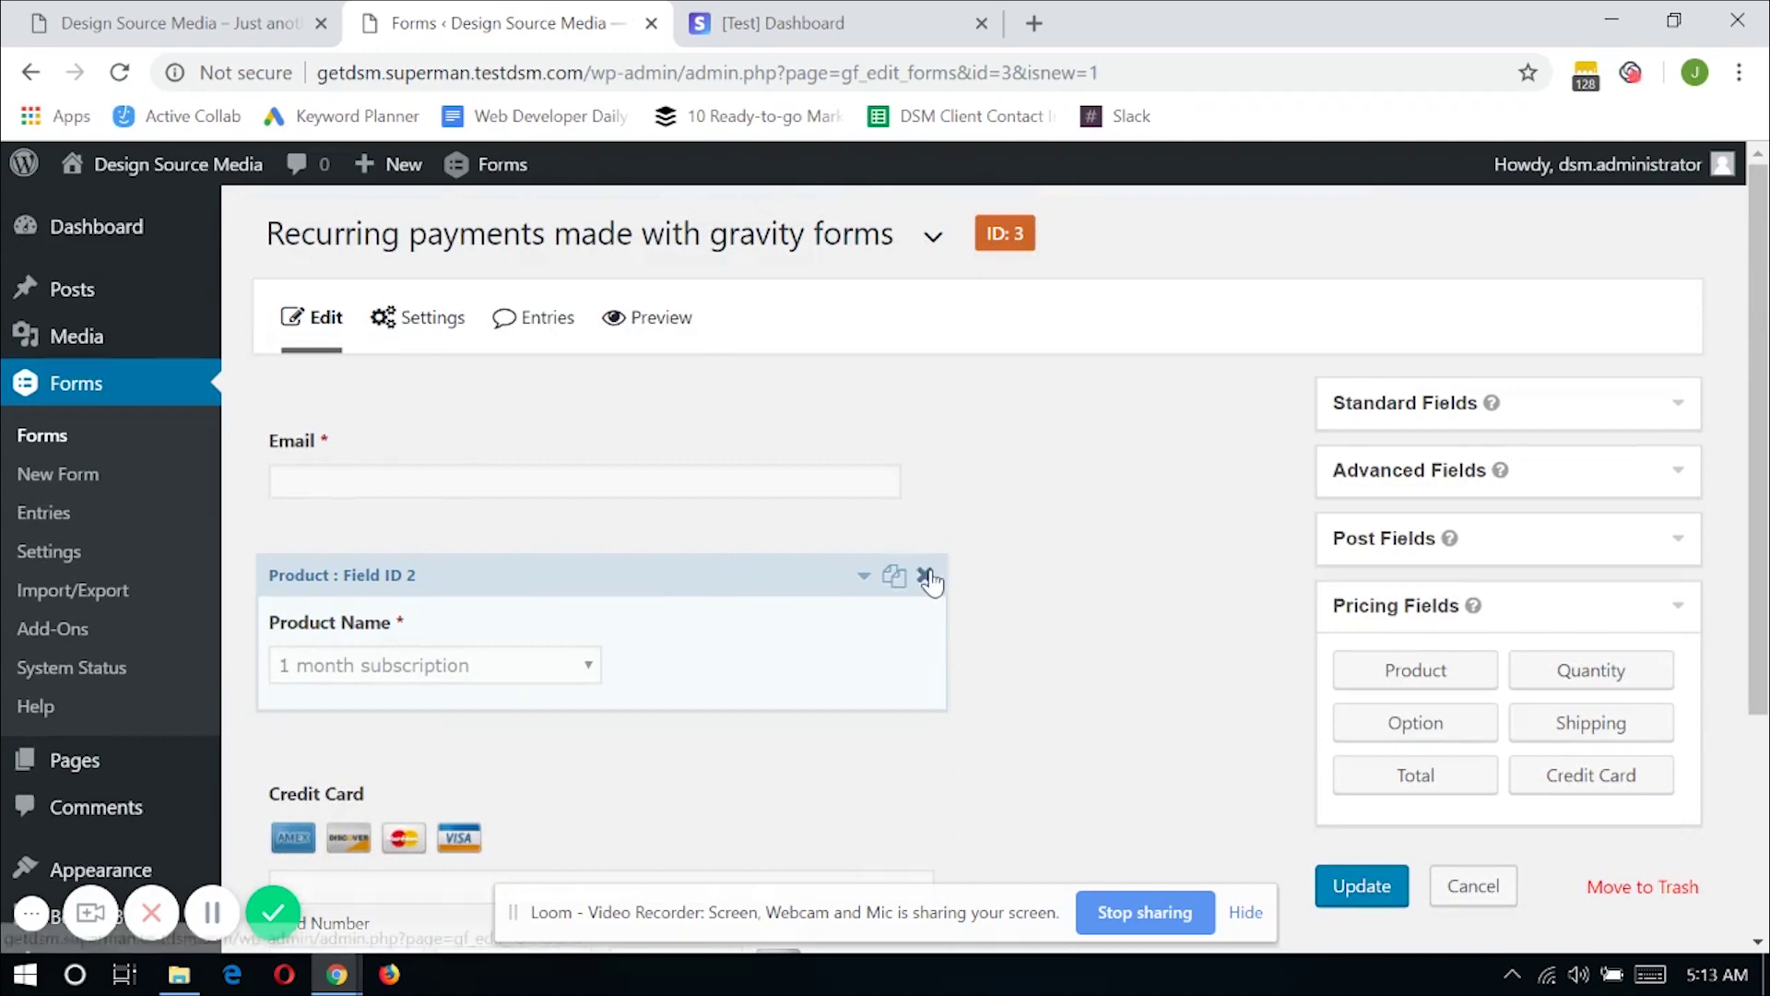
{"action": "scroll", "coordinate": [731, 569], "scroll_direction": "down", "scroll_amount": 2}
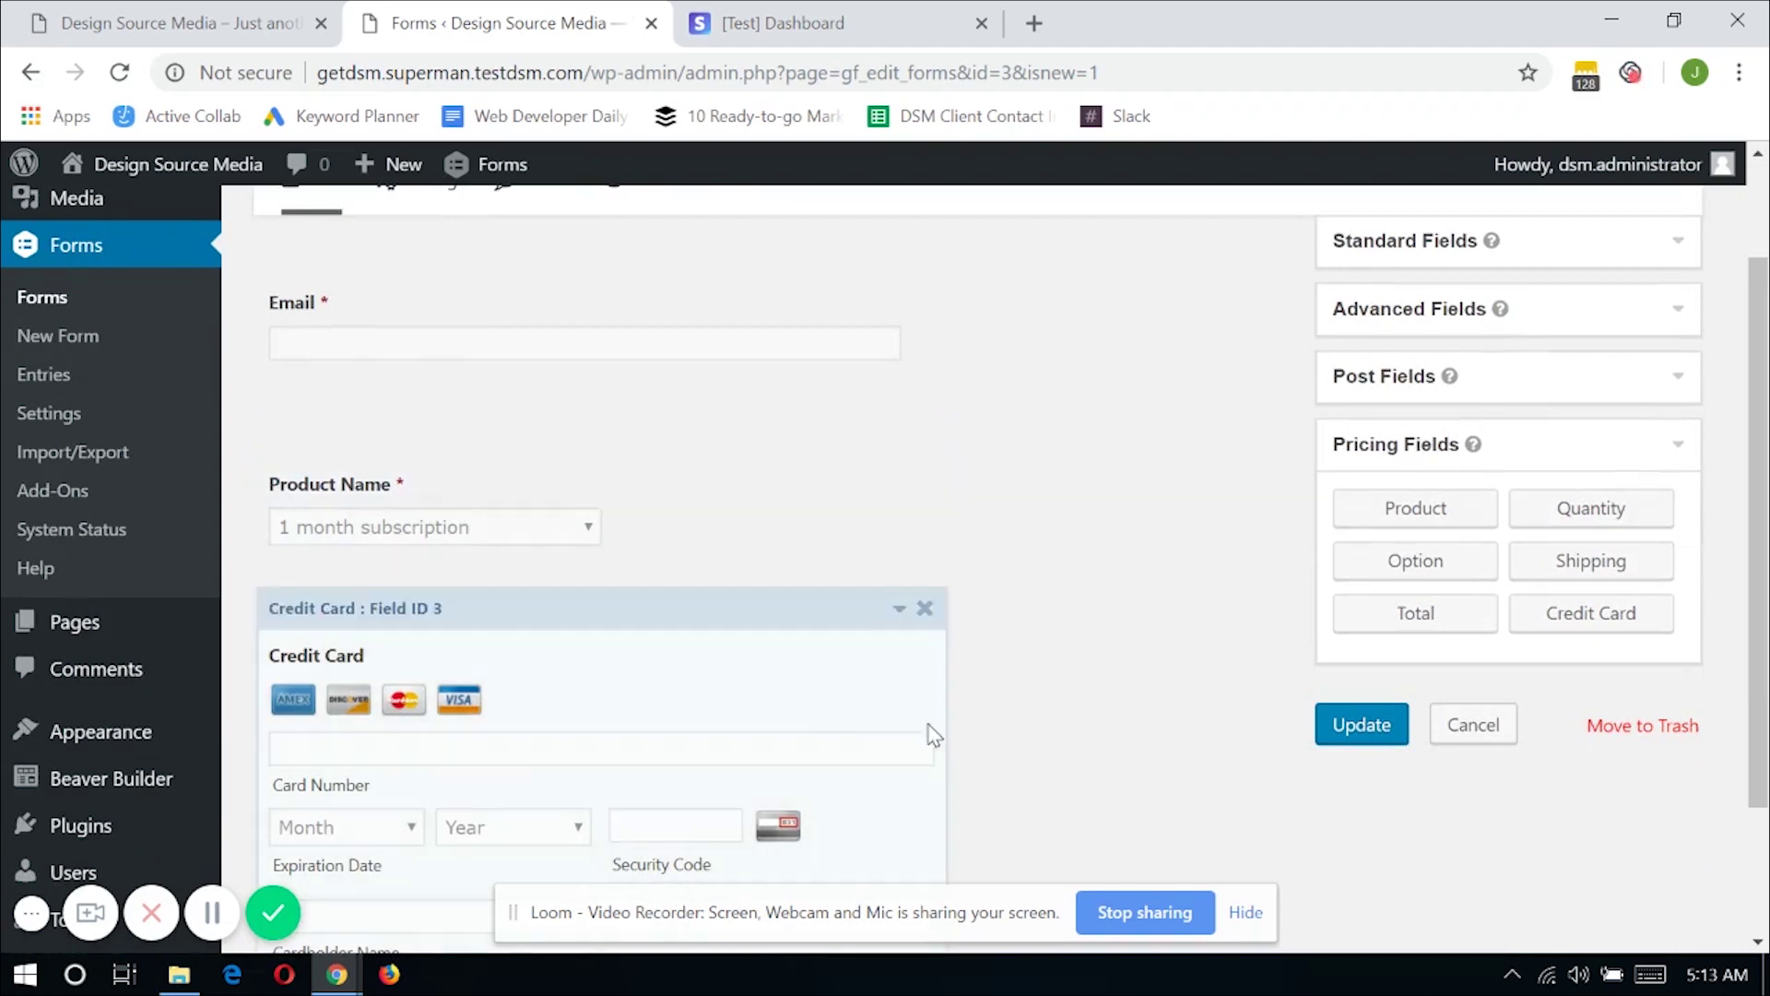
{"action": "left_click", "coordinate": [1332, 733]}
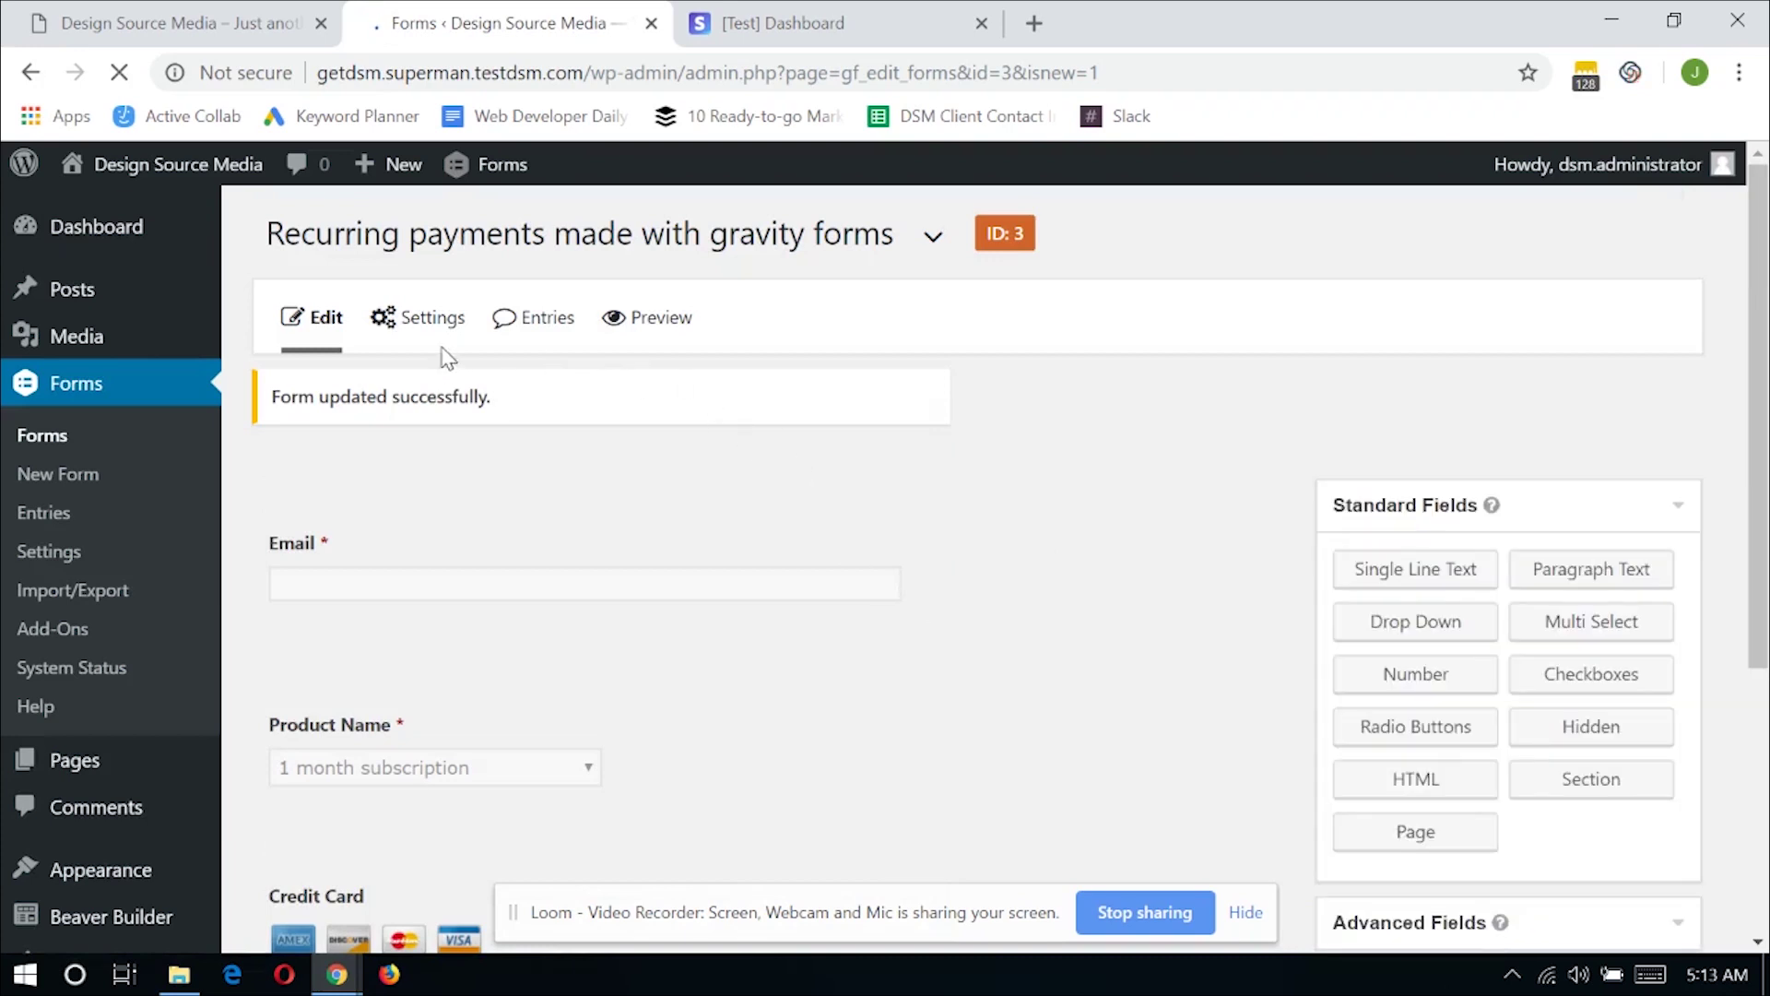
{"action": "mouse_move", "coordinate": [424, 318]}
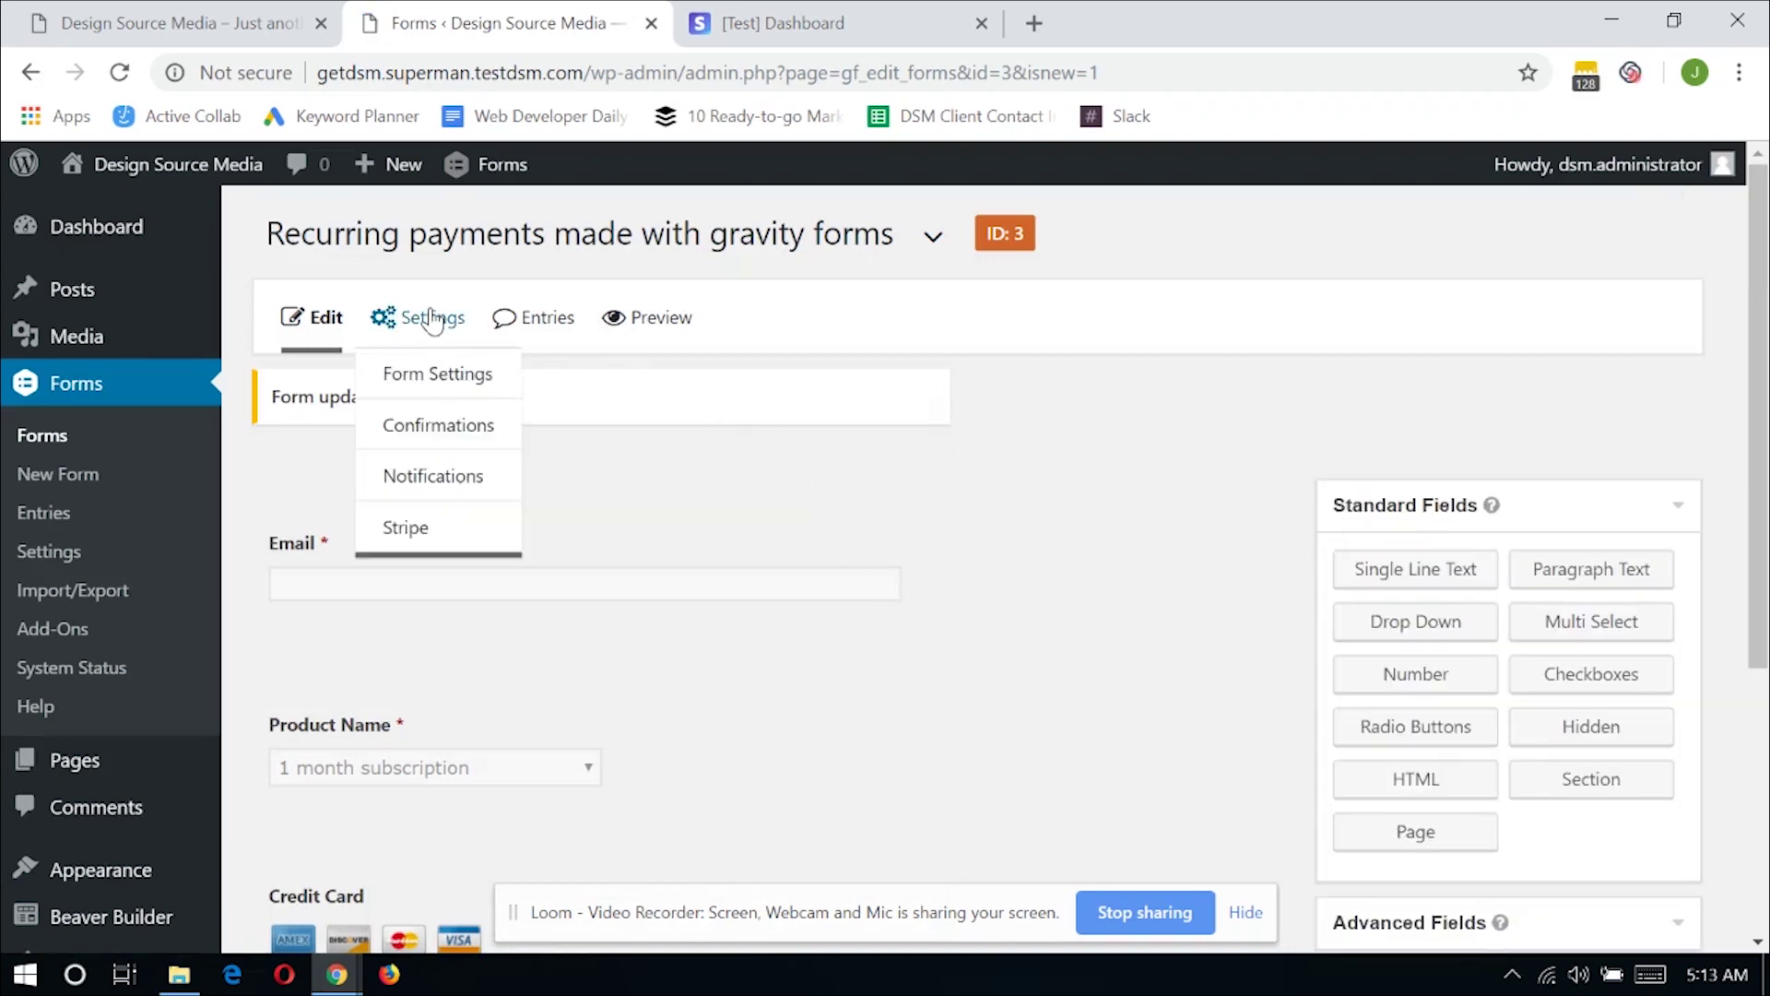
Go to the form's Stripe settings and begin creating the first Stripe feed
{"action": "left_click", "coordinate": [420, 539]}
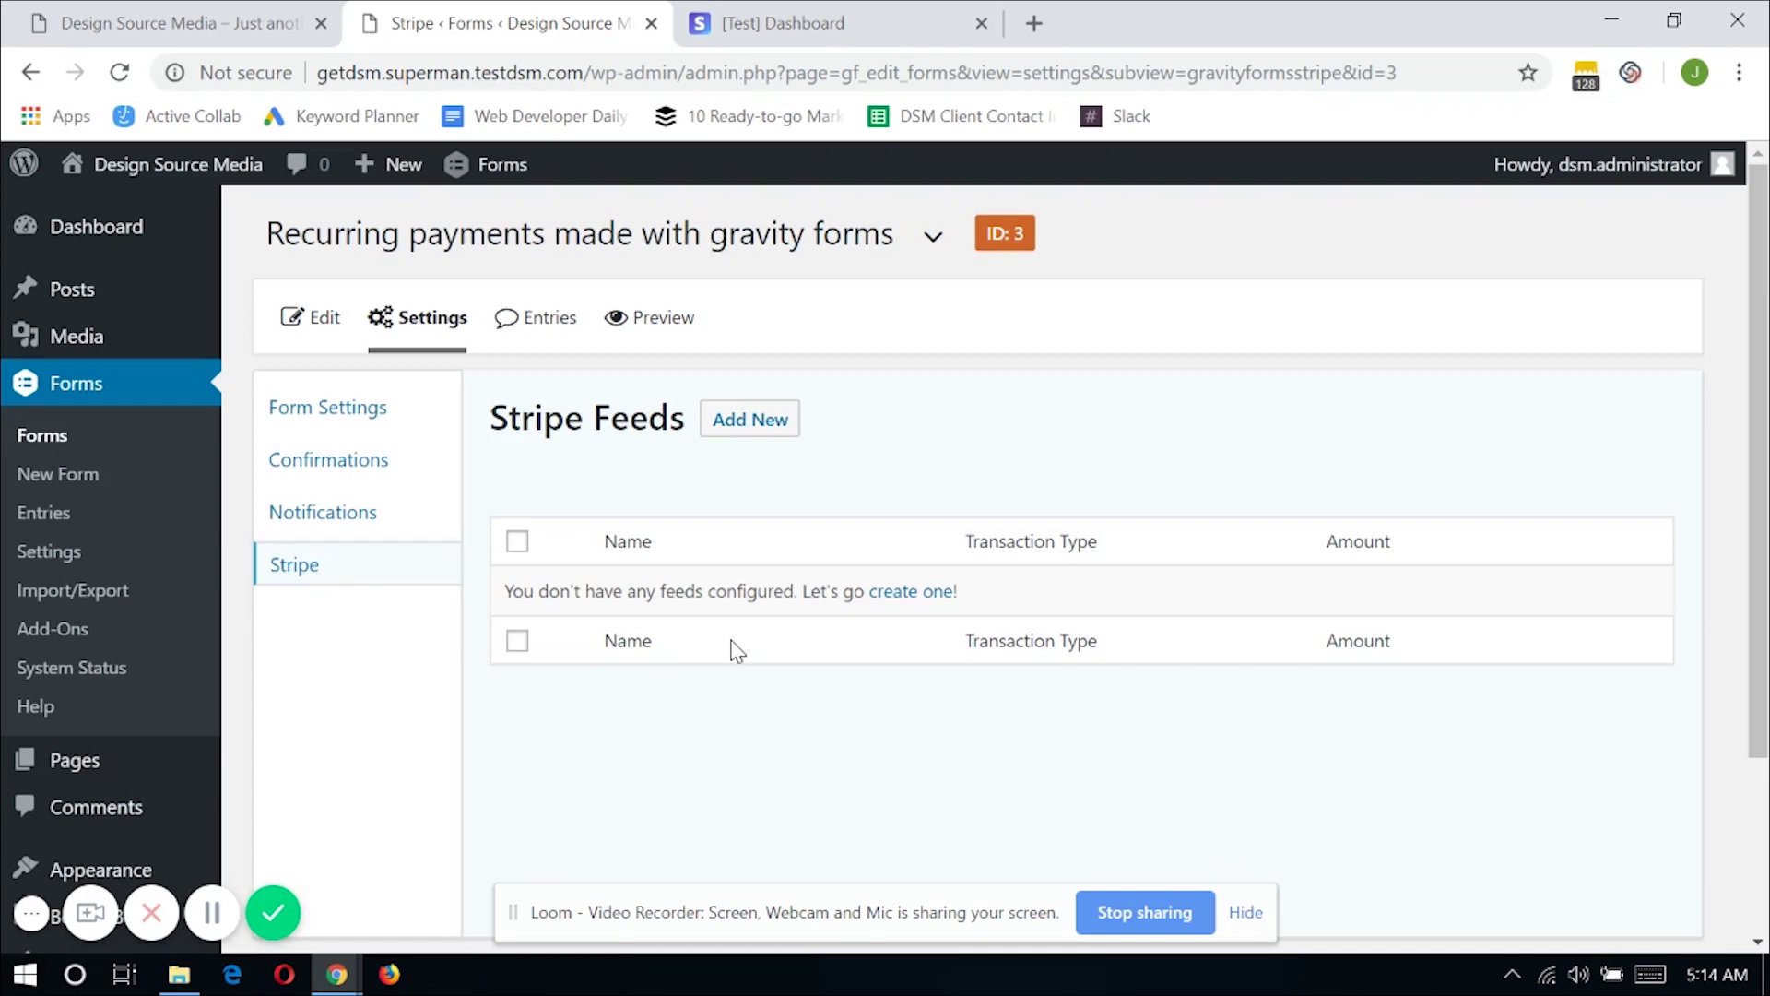
{"action": "left_click", "coordinate": [910, 601]}
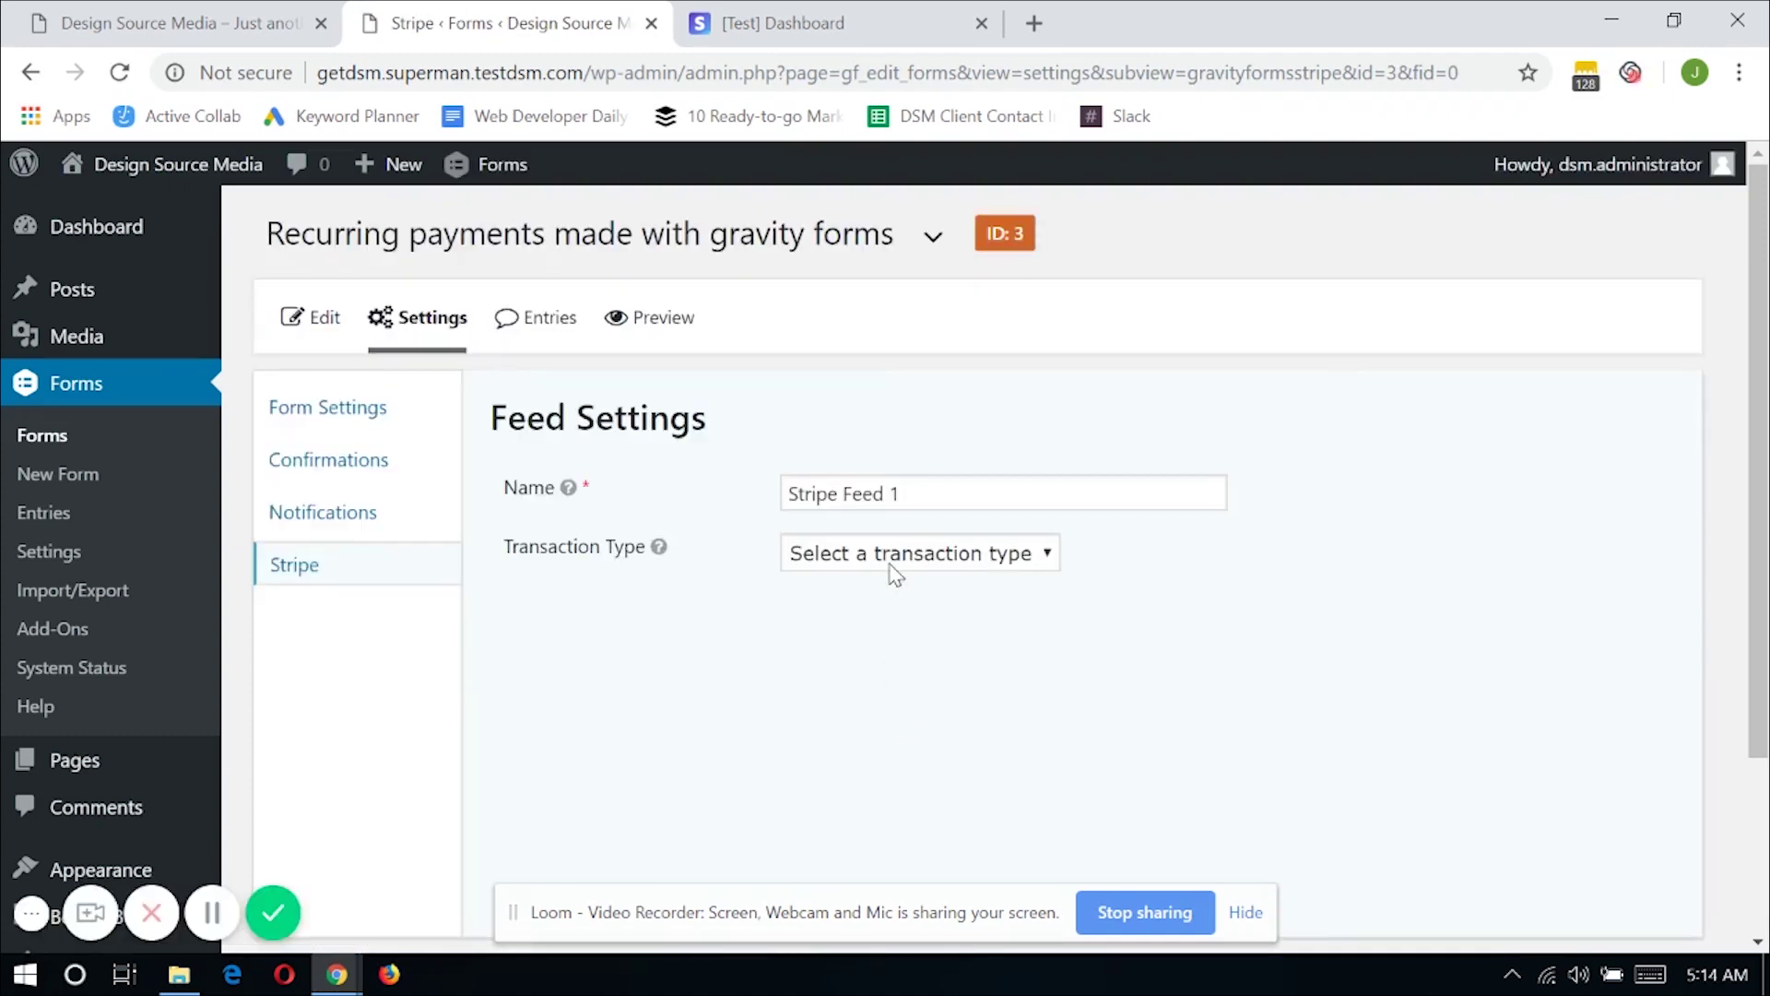
Replace 'Stripe Feed 1' with '1 month subscription payment' and choose the Subscription transaction type
{"action": "left_click", "coordinate": [936, 495]}
{"action": "left_click_drag", "start_coordinate": [935, 495], "coordinate": [791, 495]}
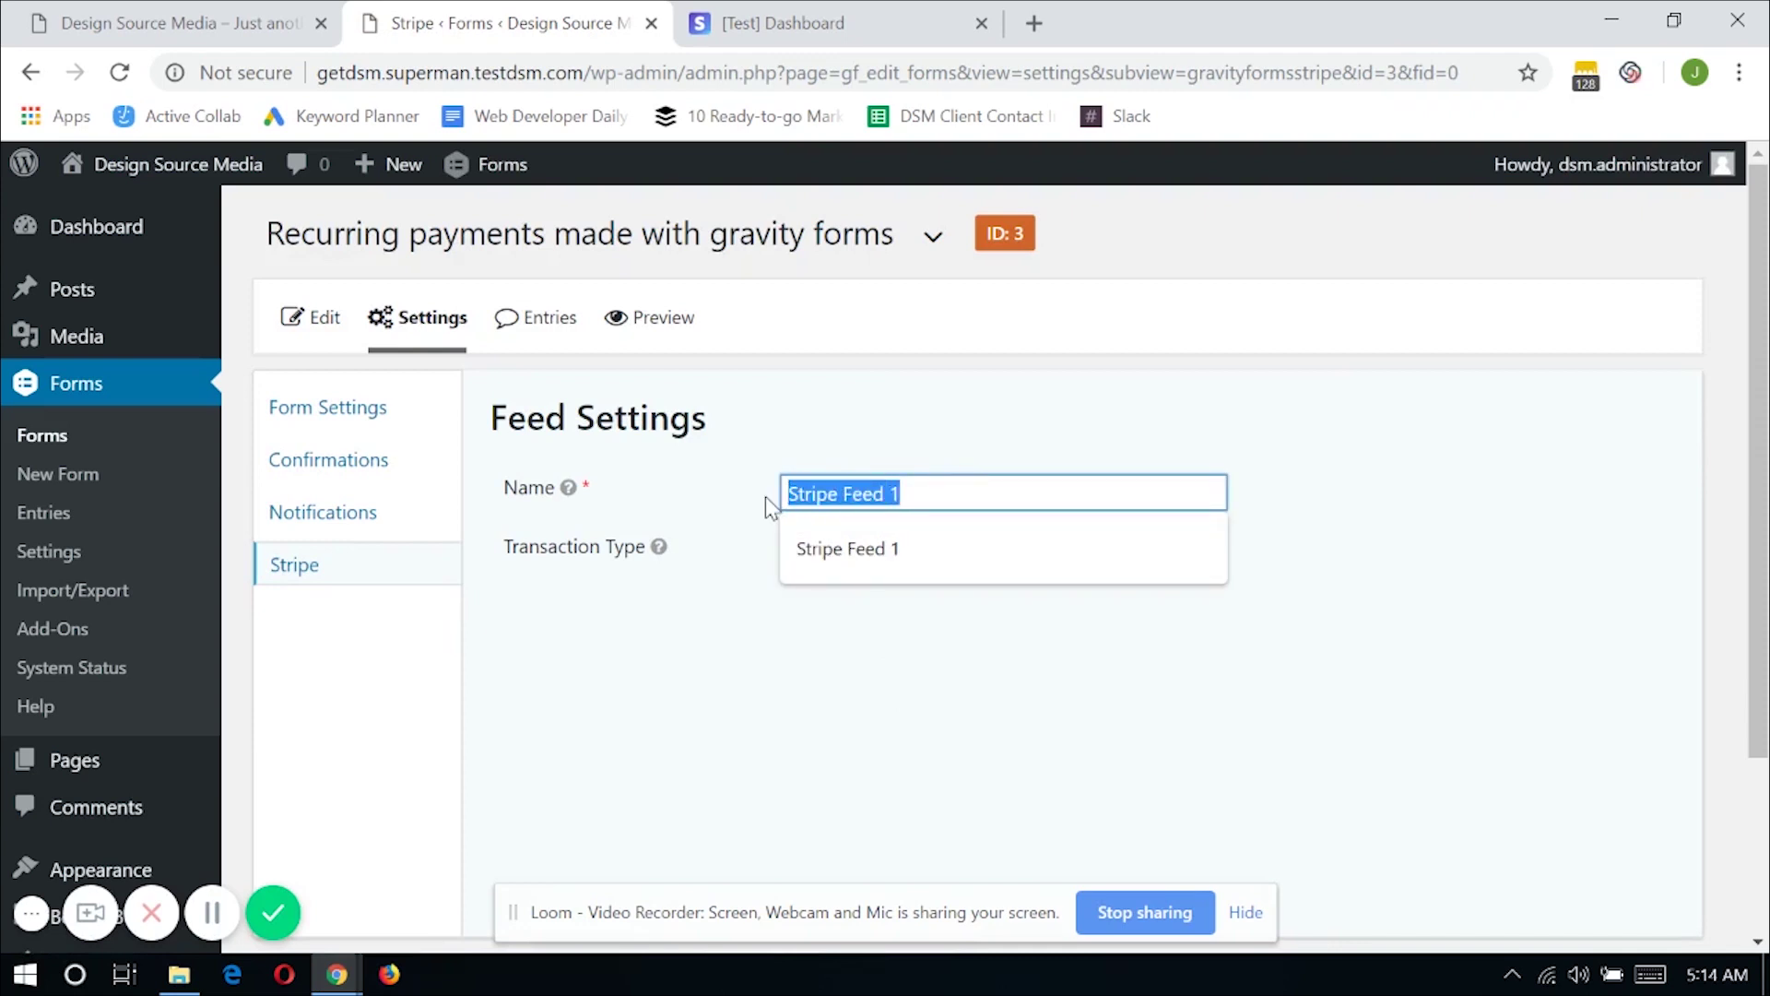
{"action": "type", "text": "1 month"}
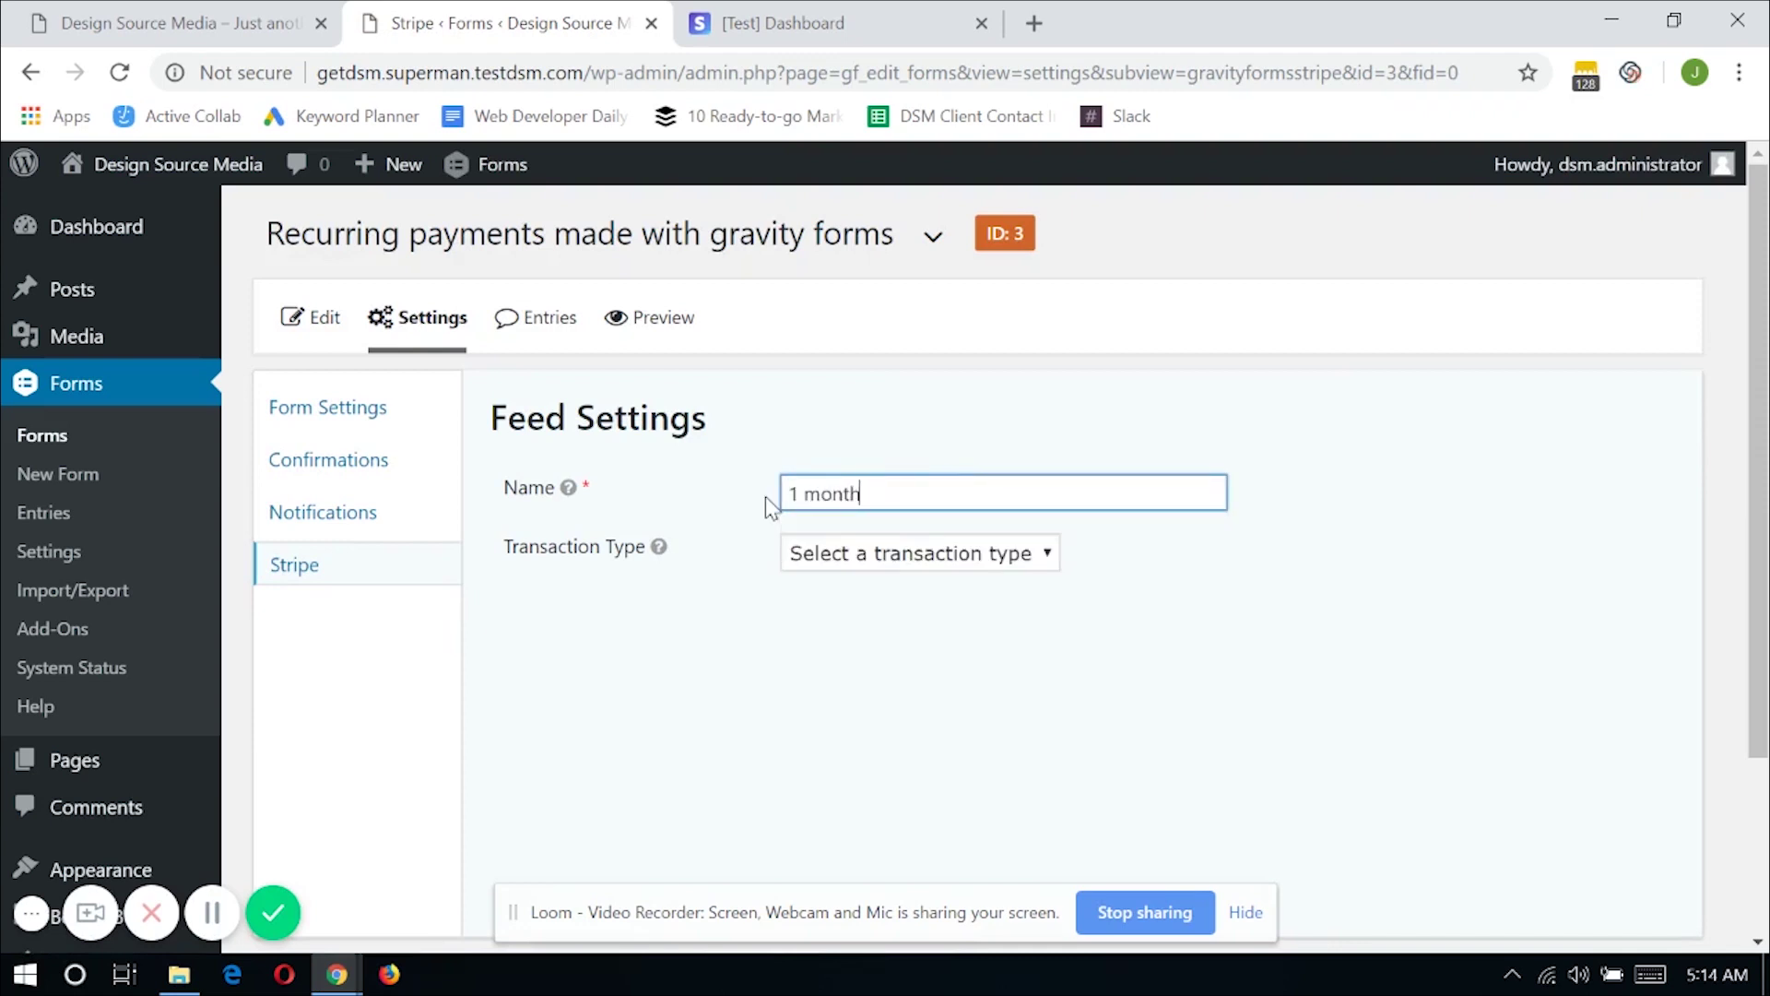
{"action": "type", "text": " subscription payment"}
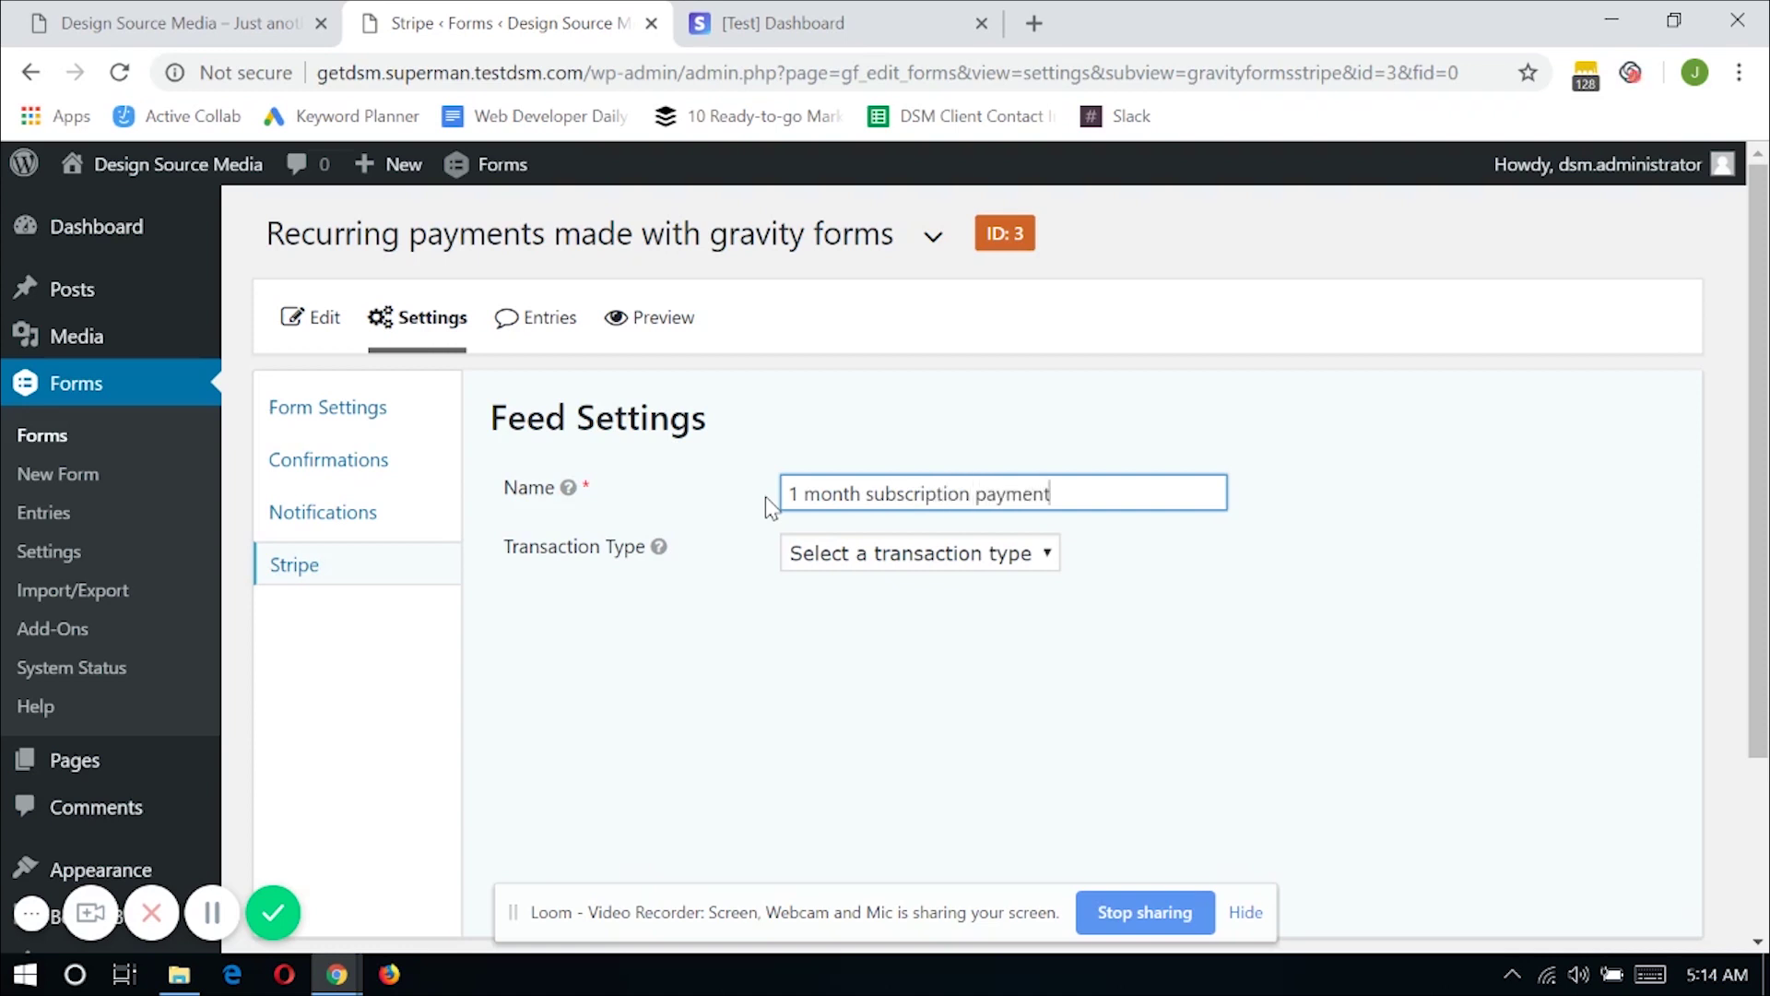
{"action": "left_click", "coordinate": [852, 555]}
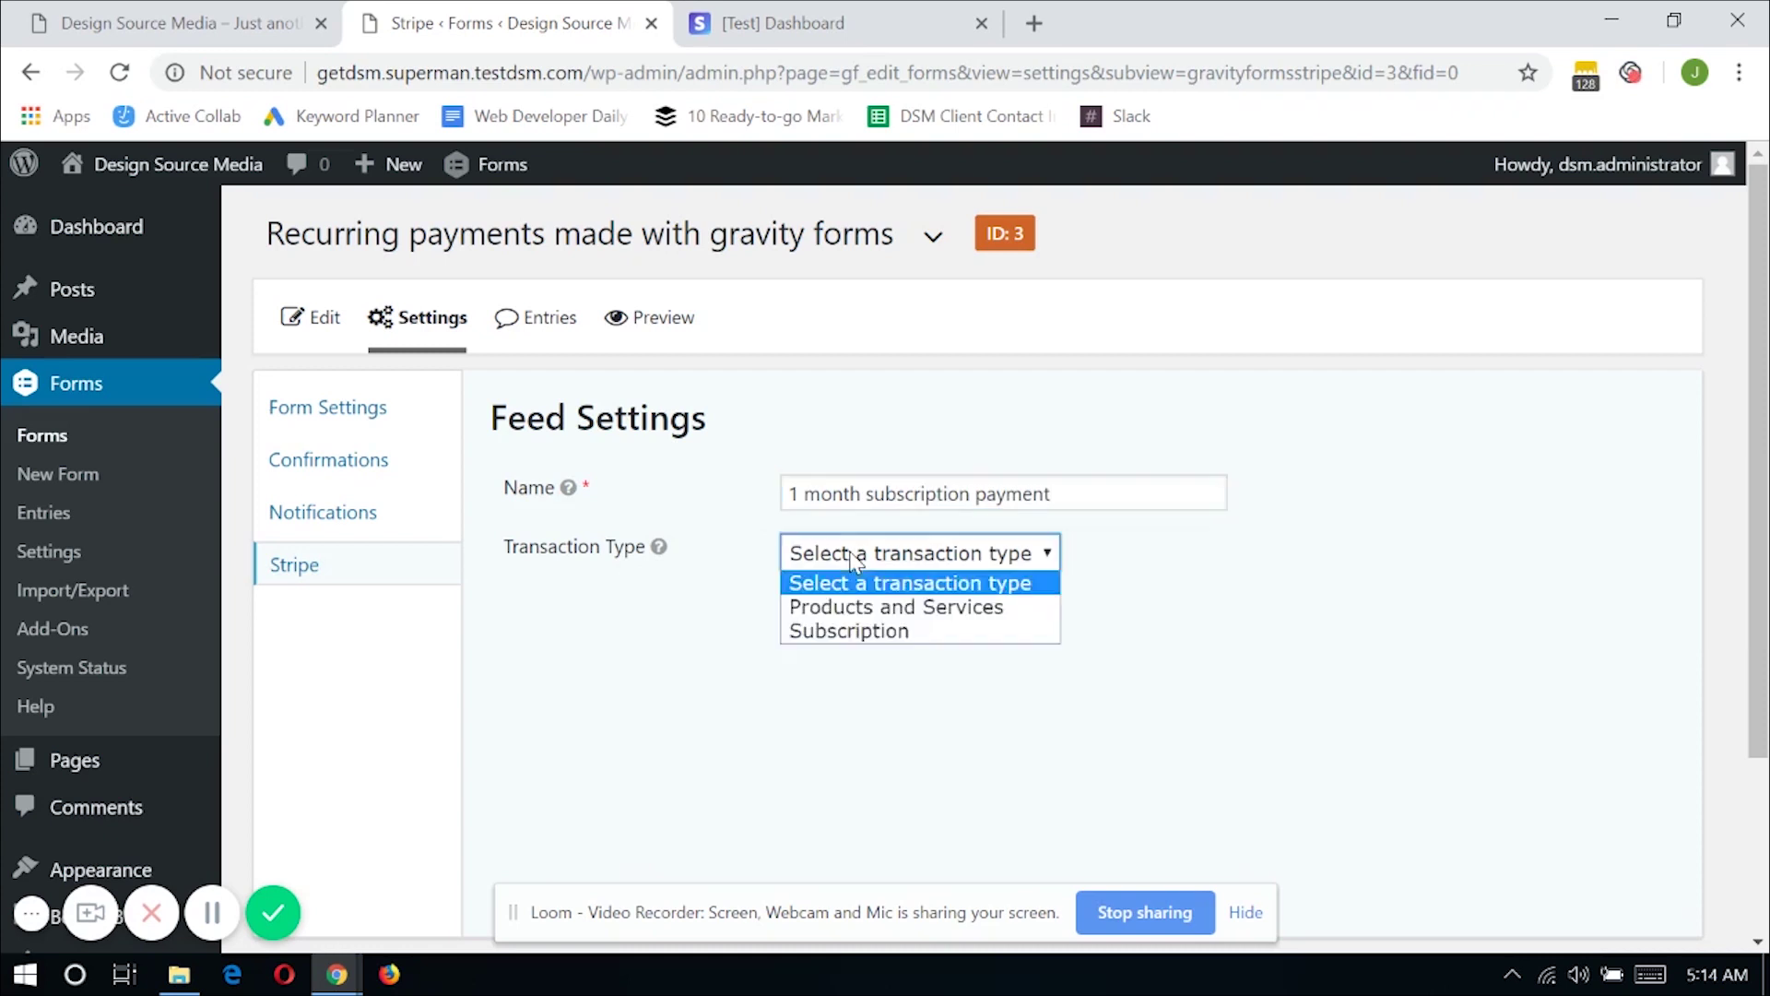
{"action": "left_click", "coordinate": [877, 633]}
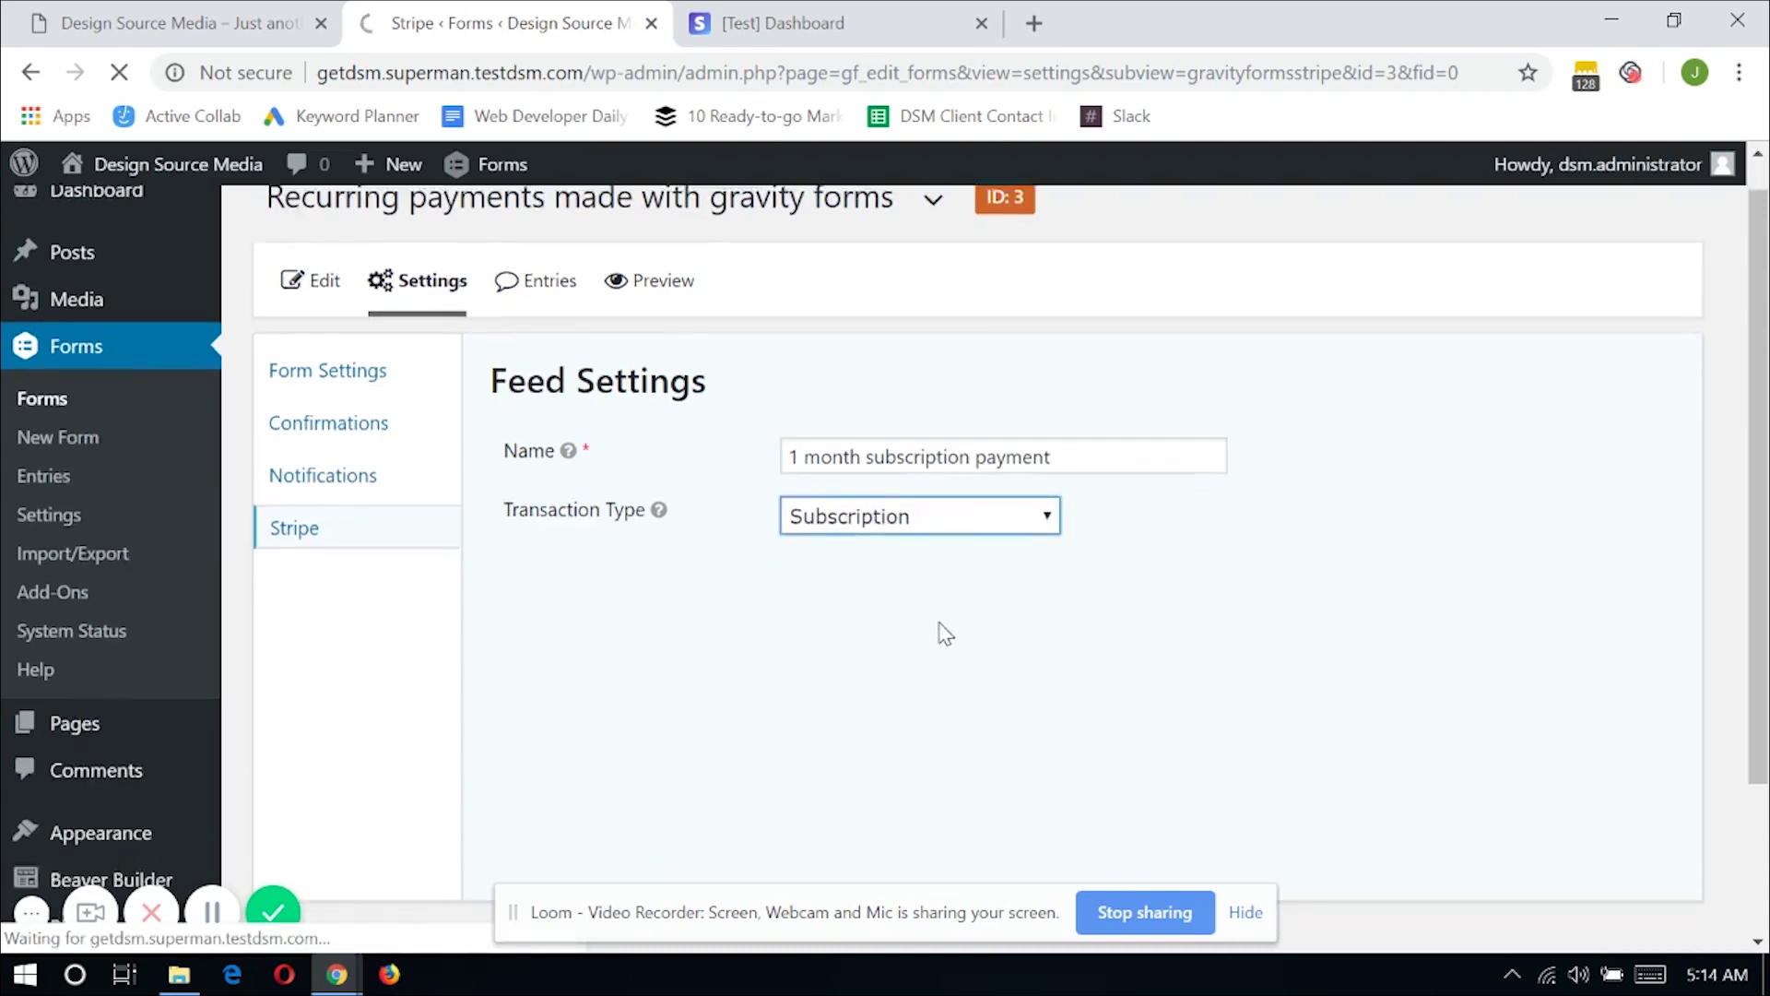
{"action": "scroll", "coordinate": [945, 632], "scroll_direction": "down", "scroll_amount": 1}
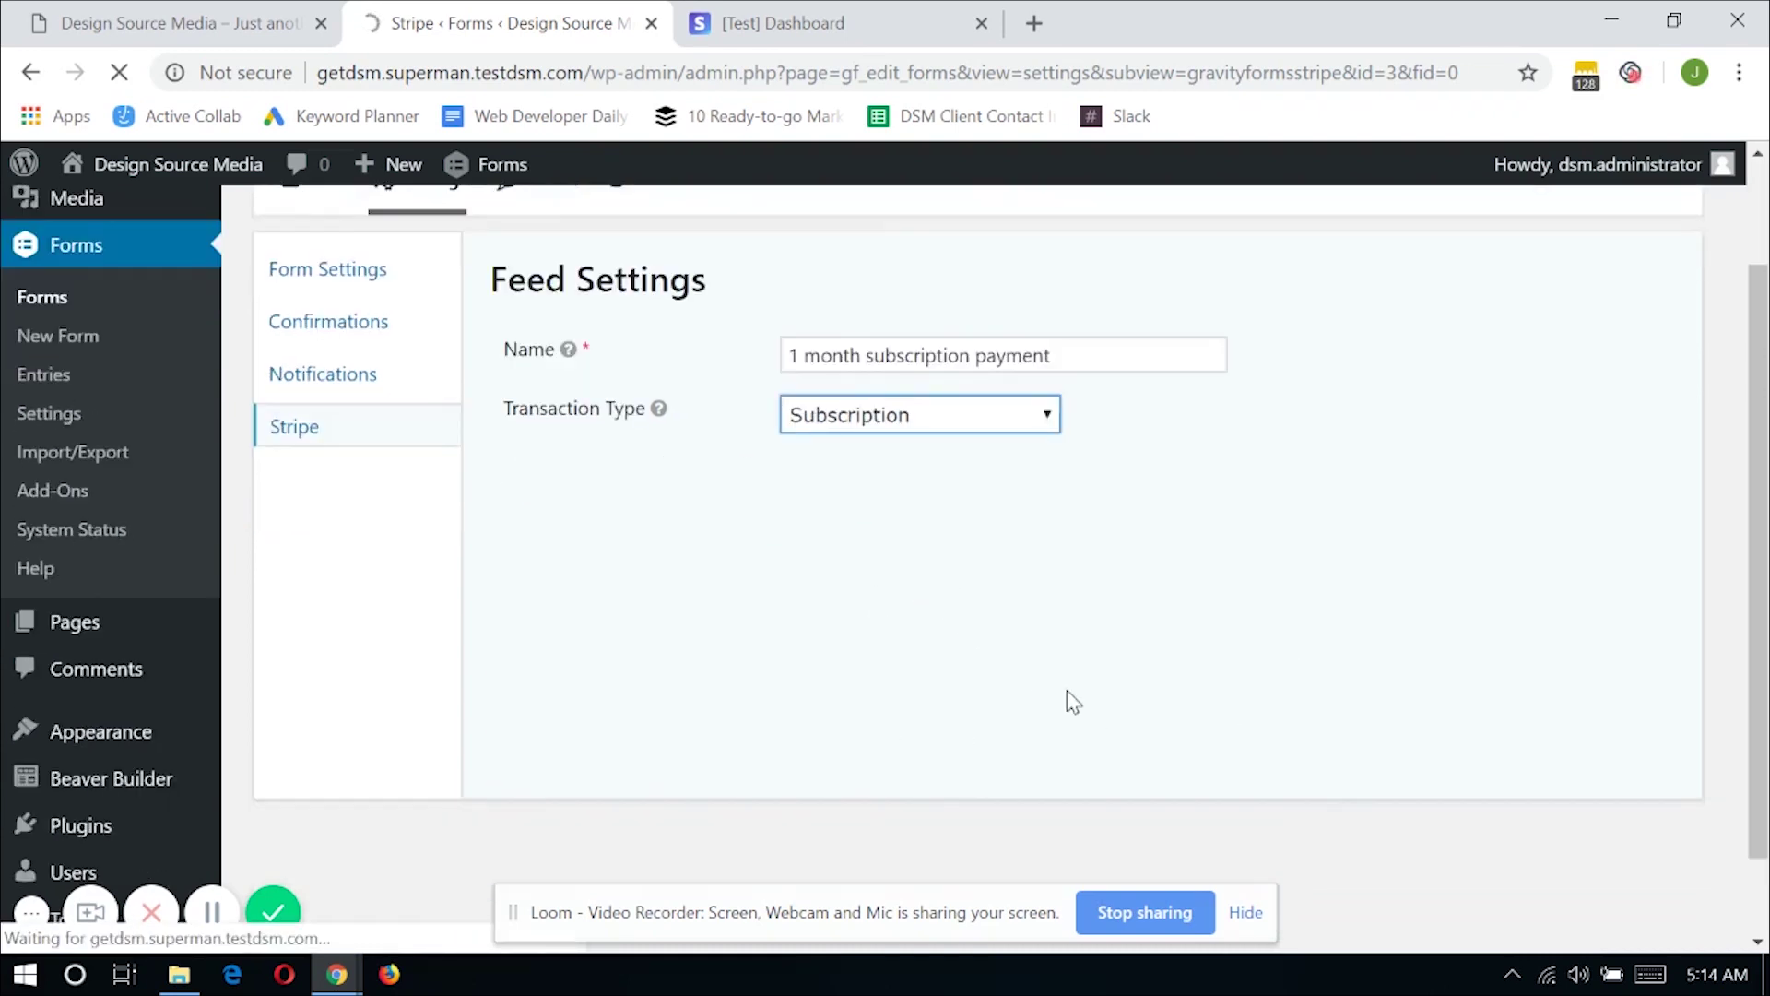
Set Recurring Amount to Product Name and Billing Cycle to 1 month(s)
{"action": "scroll", "coordinate": [1060, 686], "scroll_direction": "down", "scroll_amount": 3}
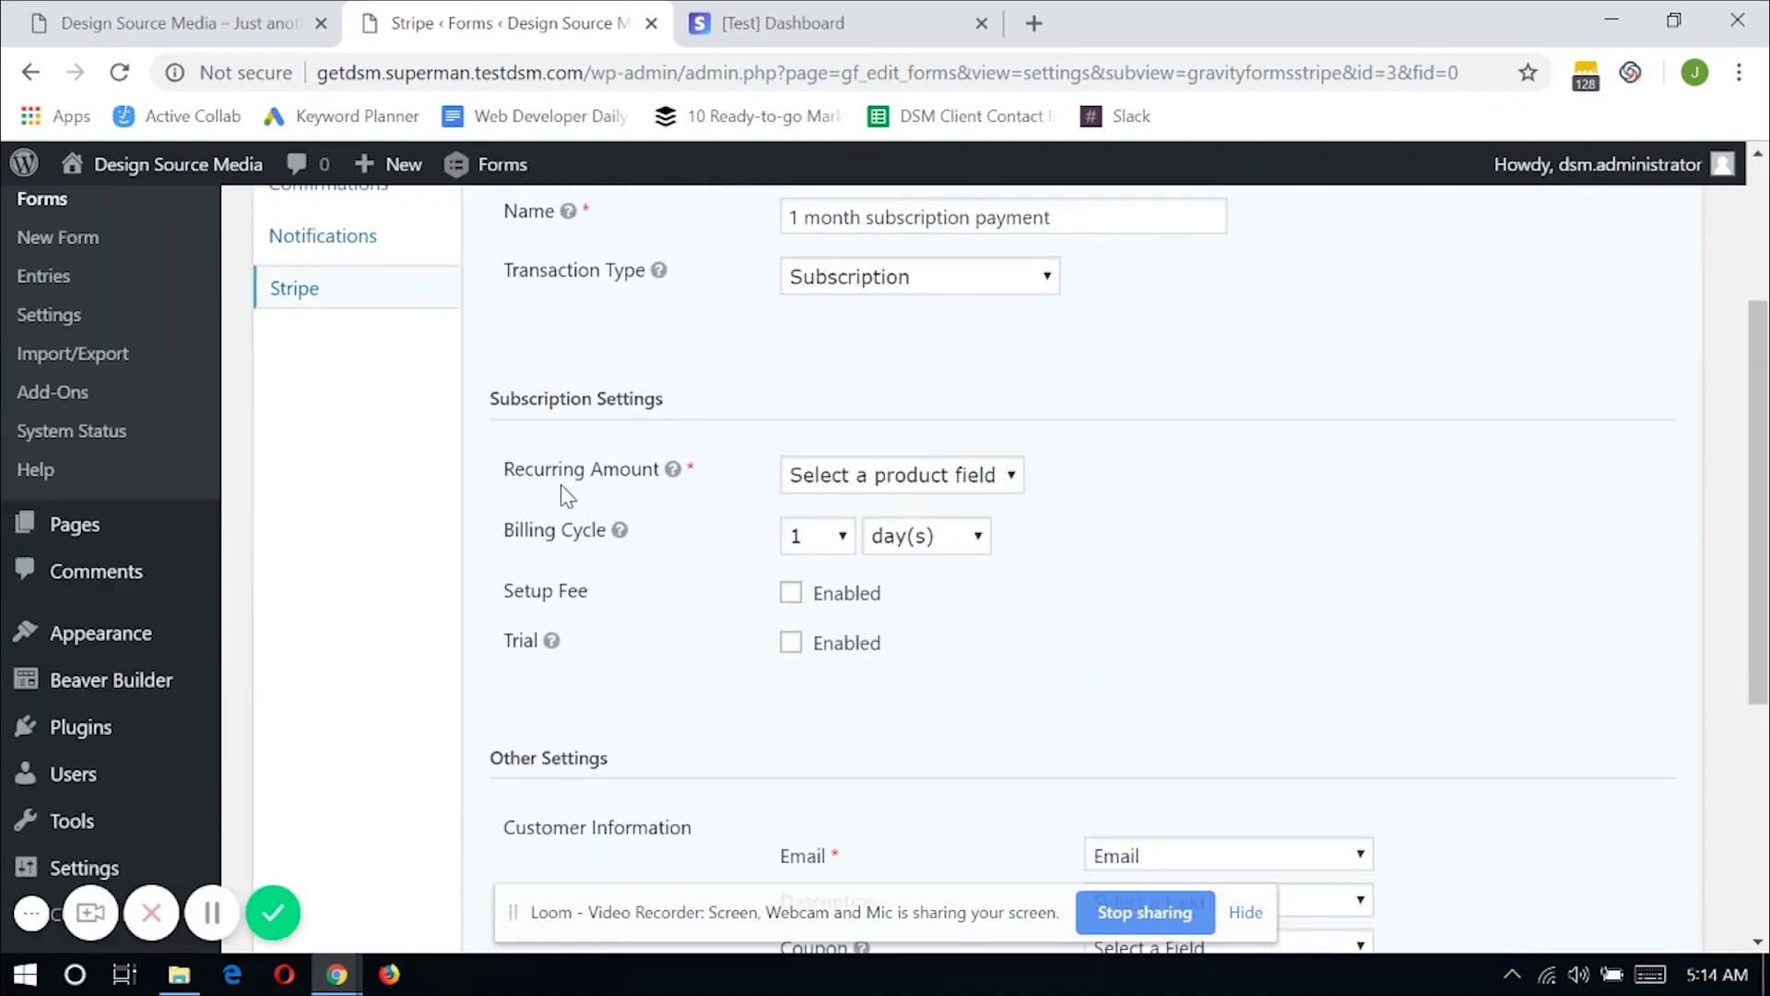
{"action": "left_click", "coordinate": [884, 481]}
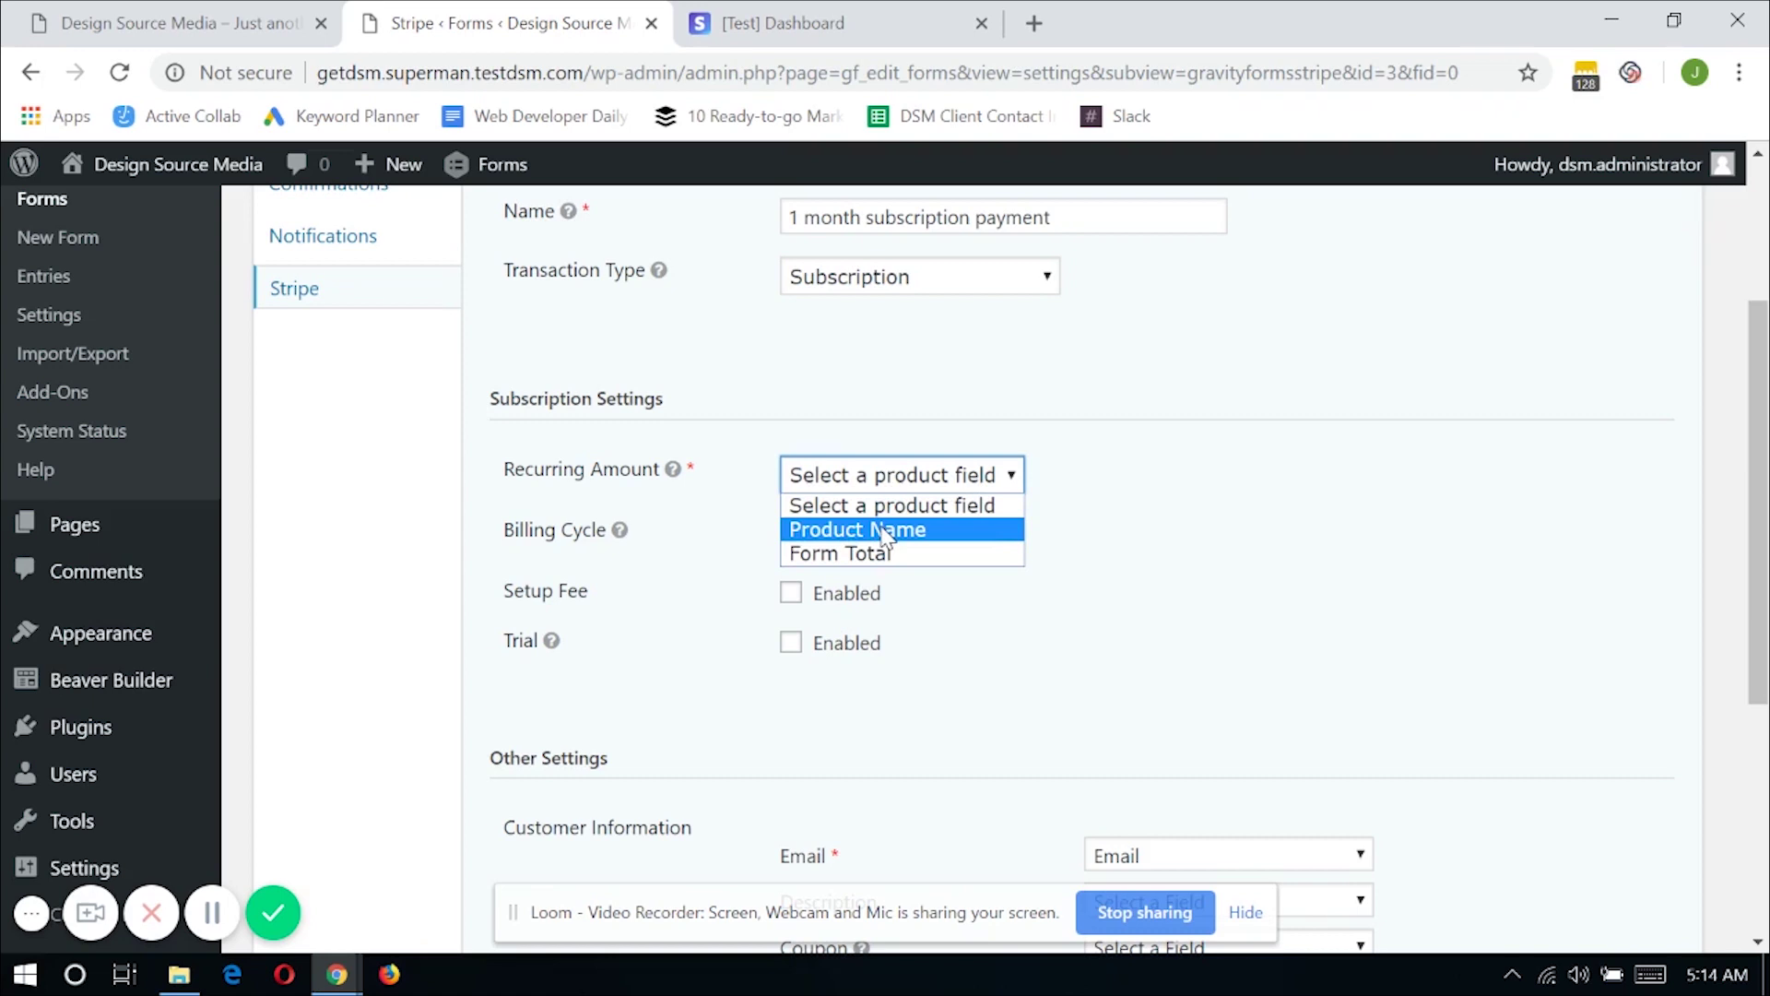
{"action": "left_click", "coordinate": [883, 531]}
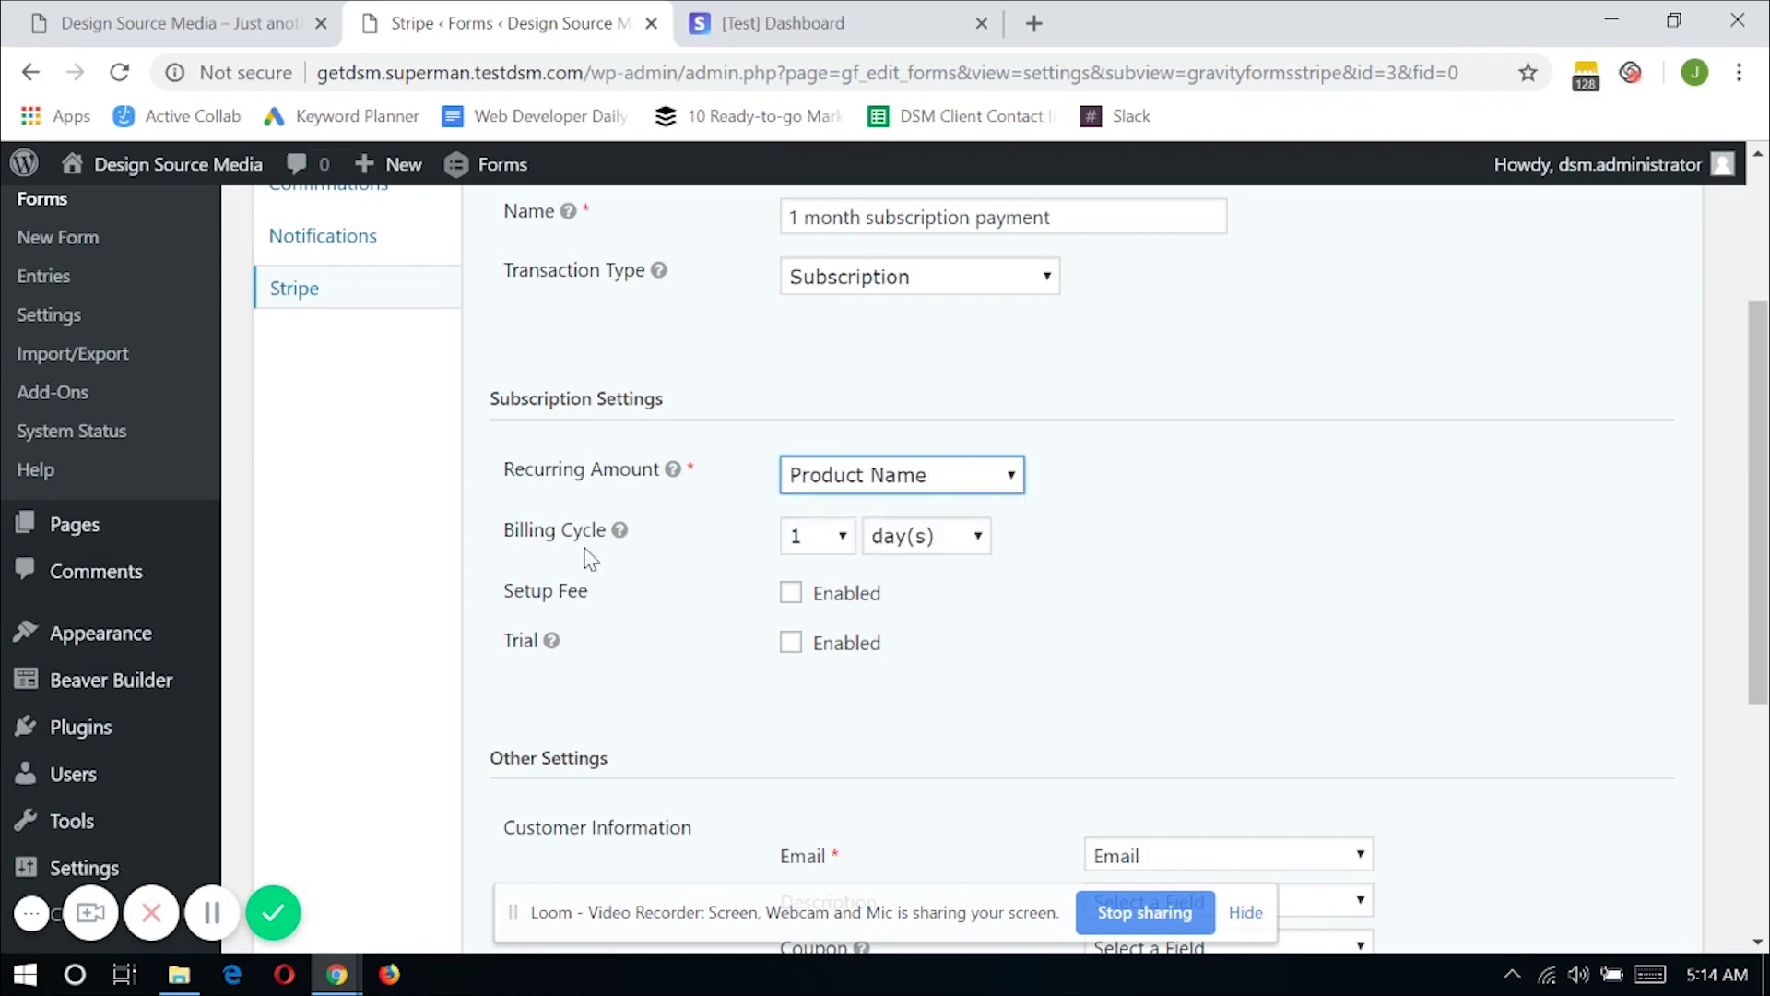
{"action": "left_click", "coordinate": [912, 537]}
{"action": "left_click", "coordinate": [925, 614]}
Toggle Setup Fee on and back off, leaving it disabled
{"action": "scroll", "coordinate": [1041, 634], "scroll_direction": "down", "scroll_amount": 2}
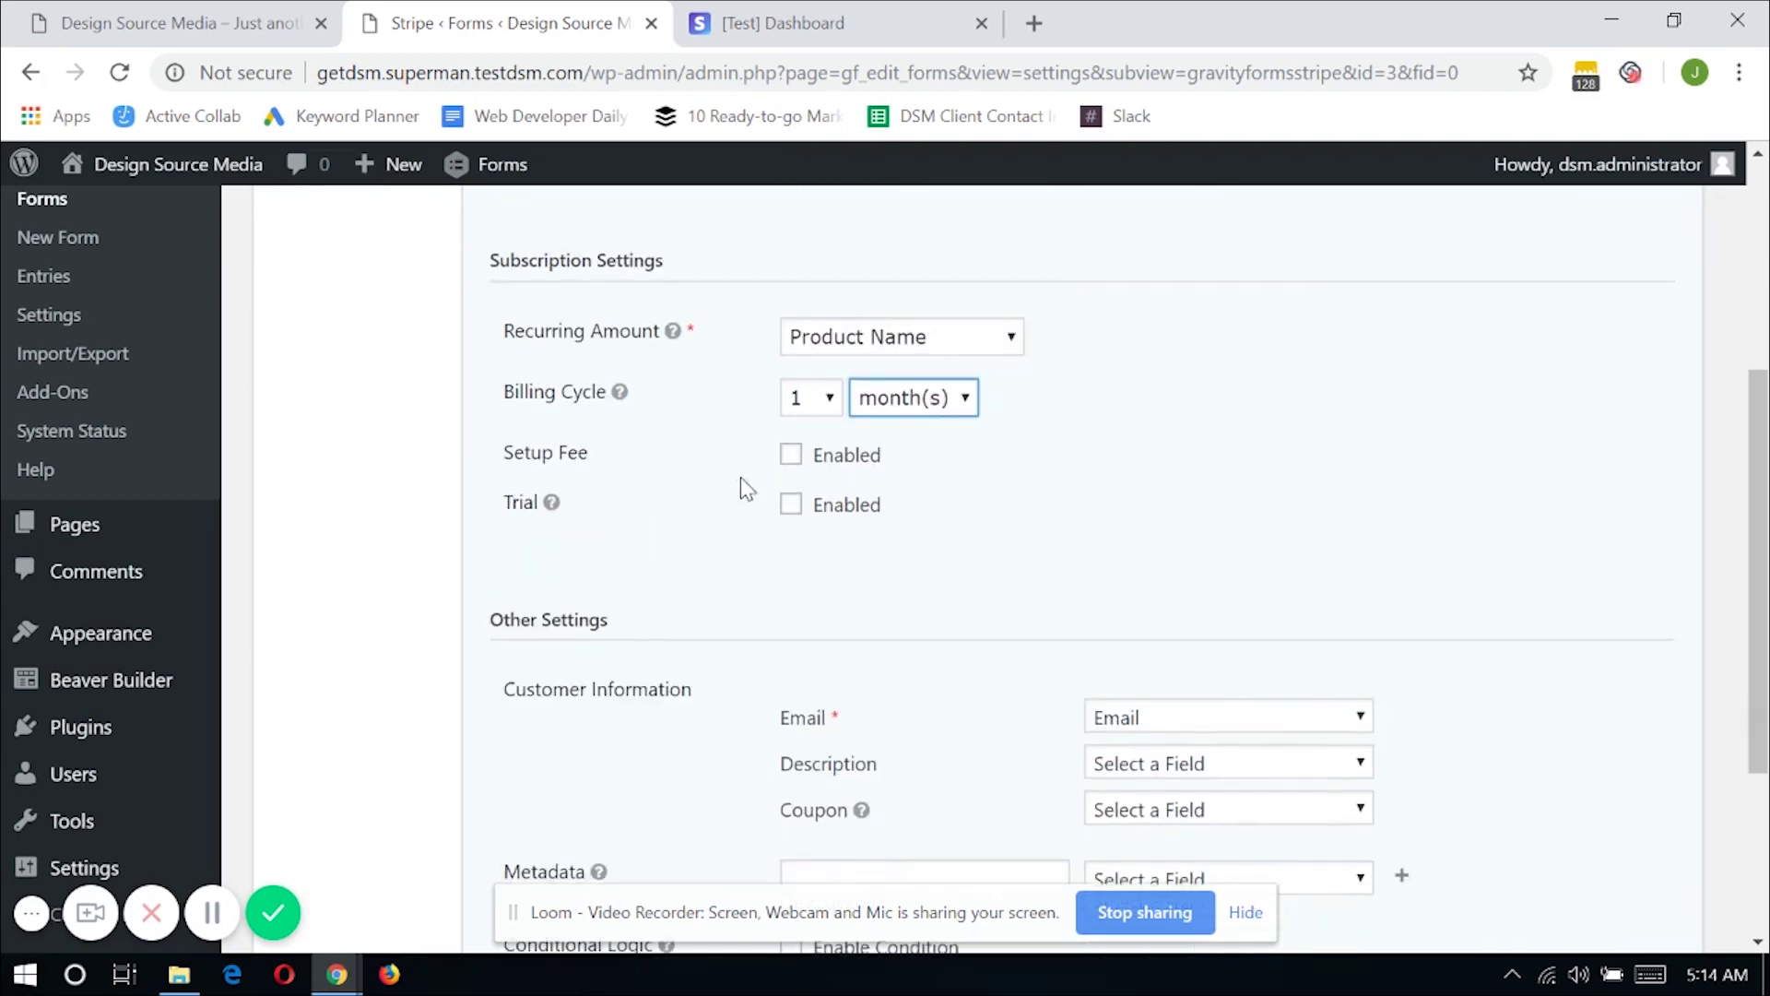
{"action": "left_click", "coordinate": [794, 461]}
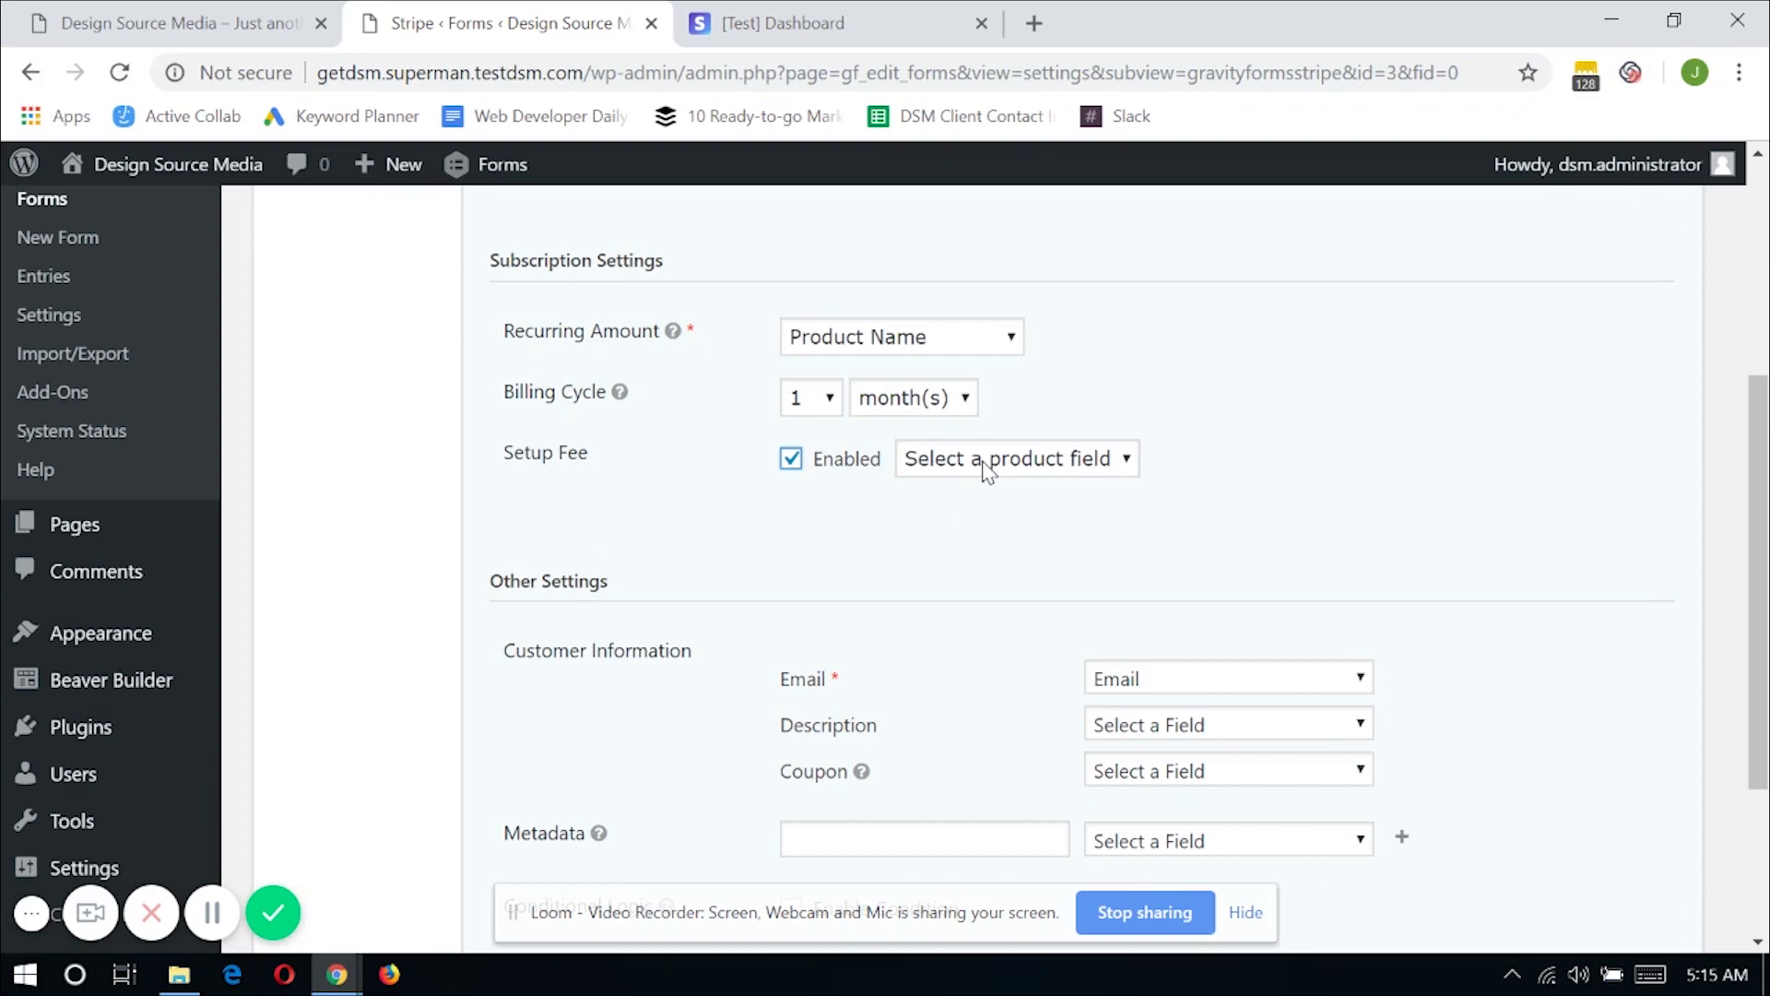
{"action": "left_click", "coordinate": [790, 458]}
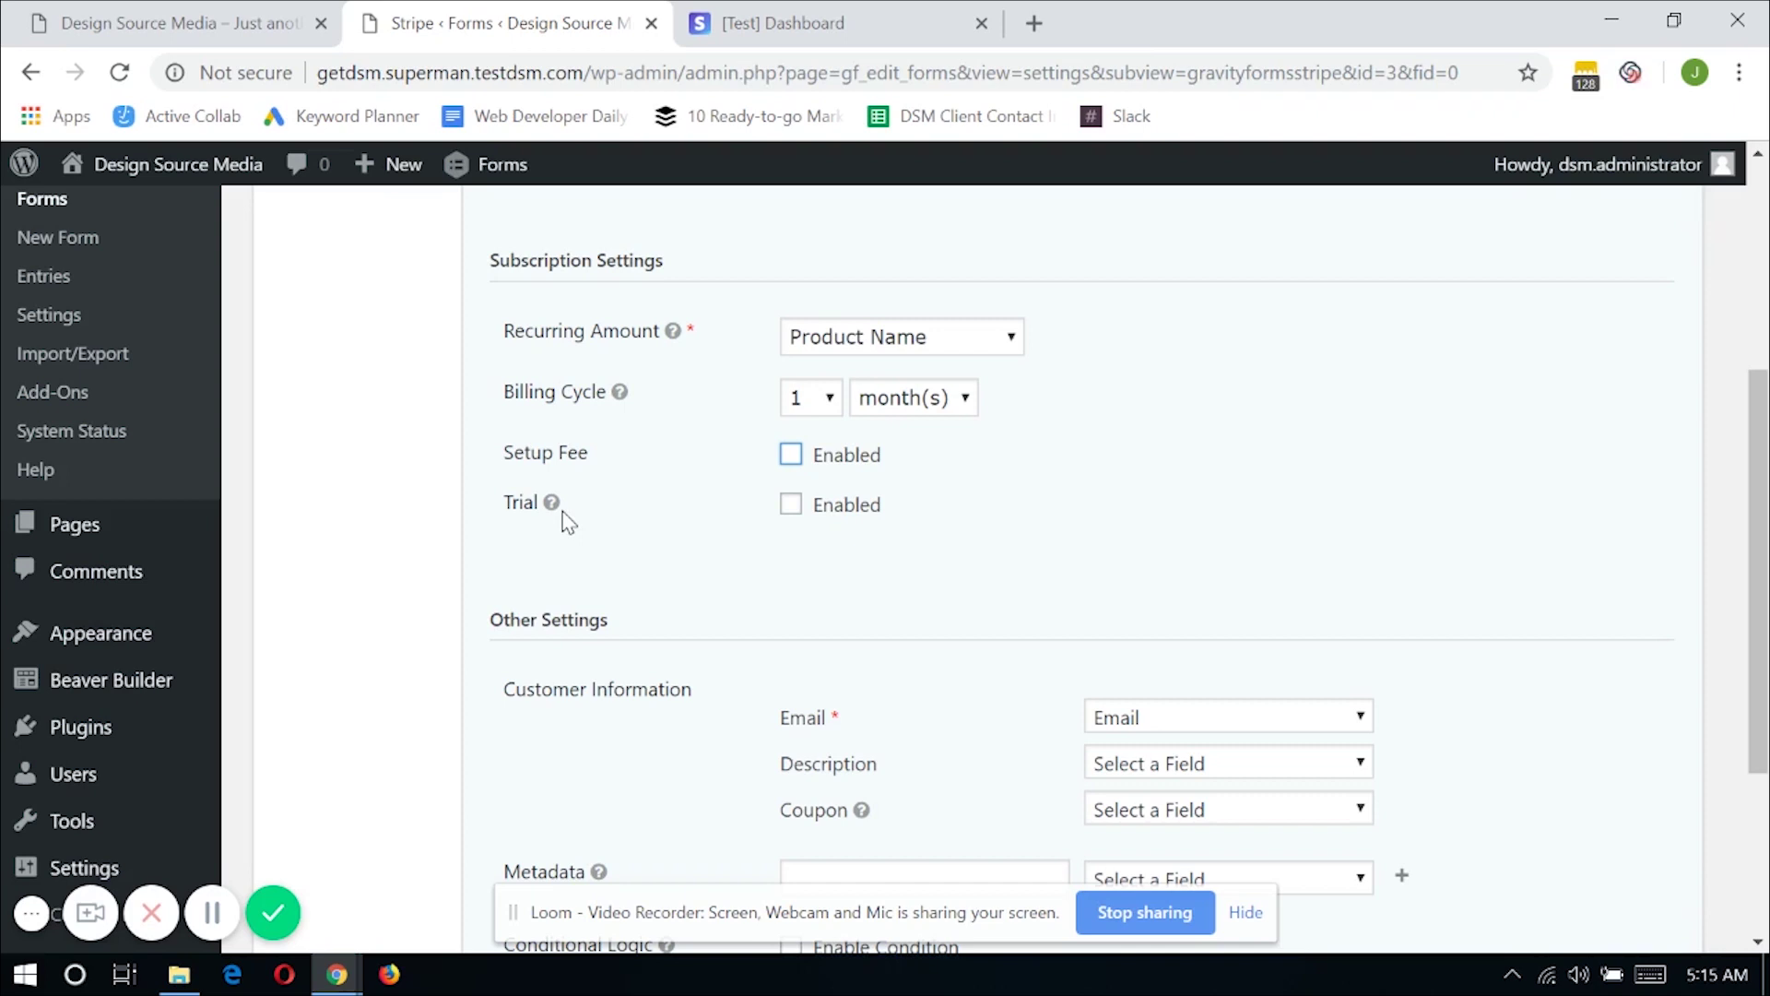
{"action": "scroll", "coordinate": [586, 521], "scroll_direction": "down", "scroll_amount": 2}
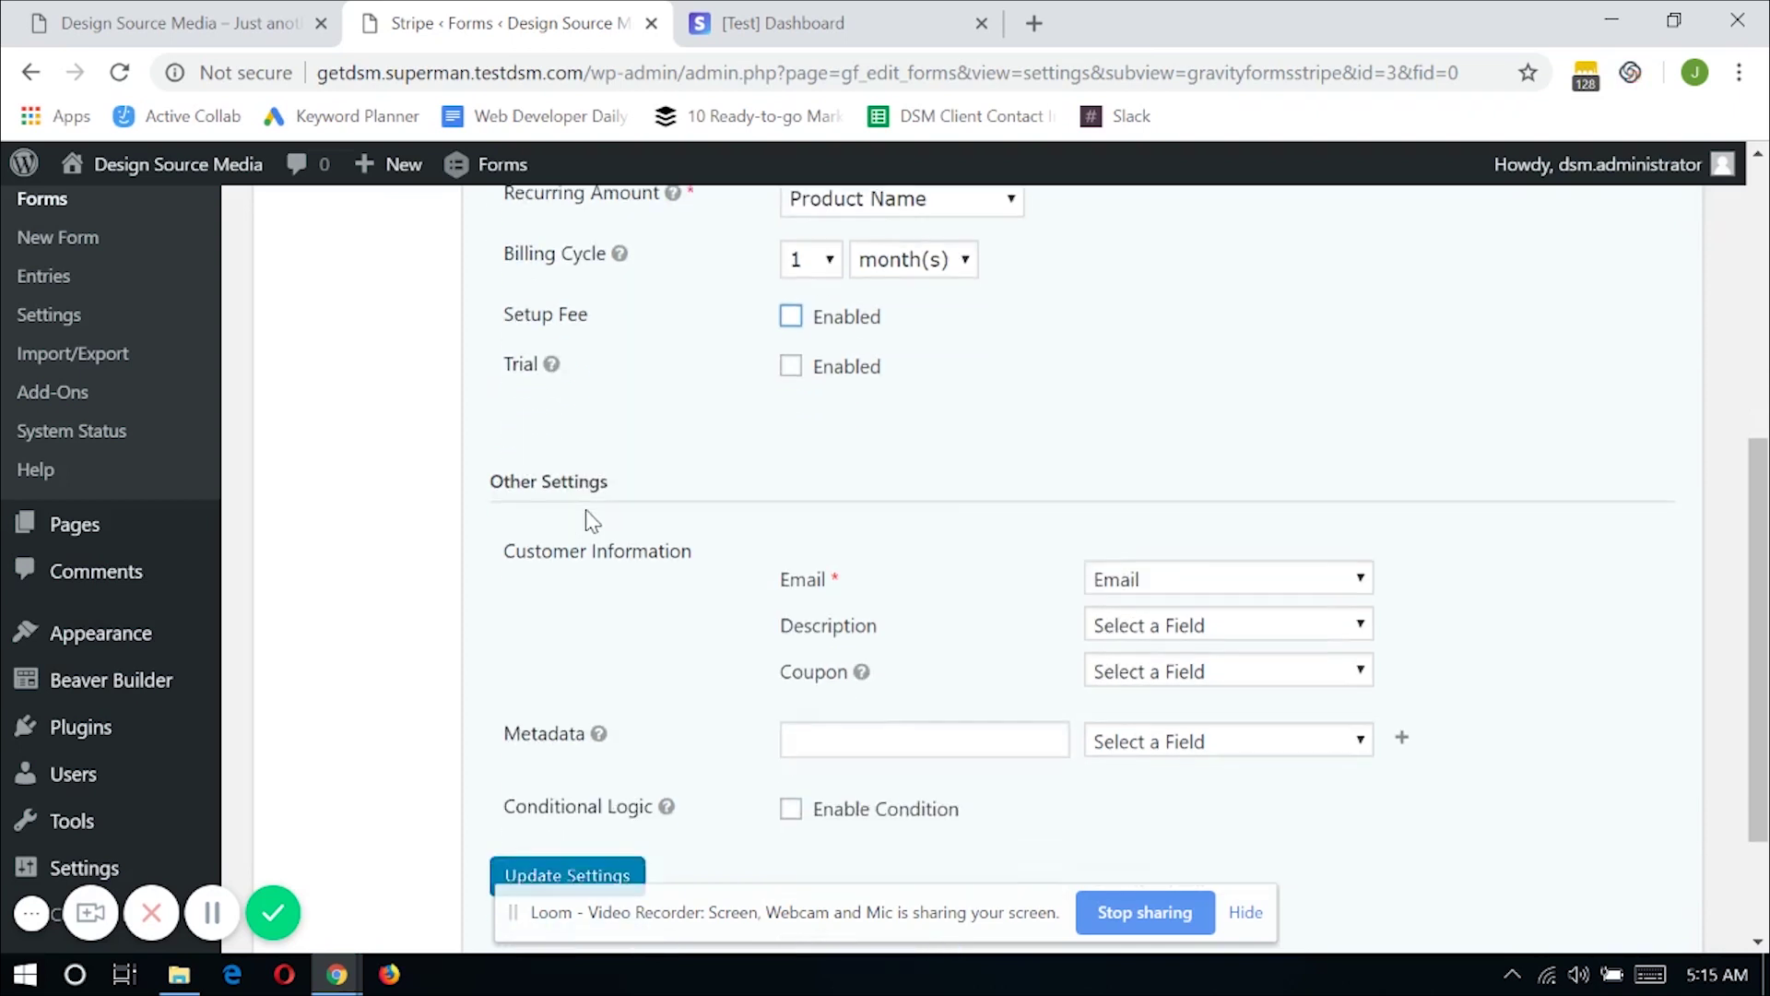
{"action": "scroll", "coordinate": [627, 535], "scroll_direction": "down", "scroll_amount": 2}
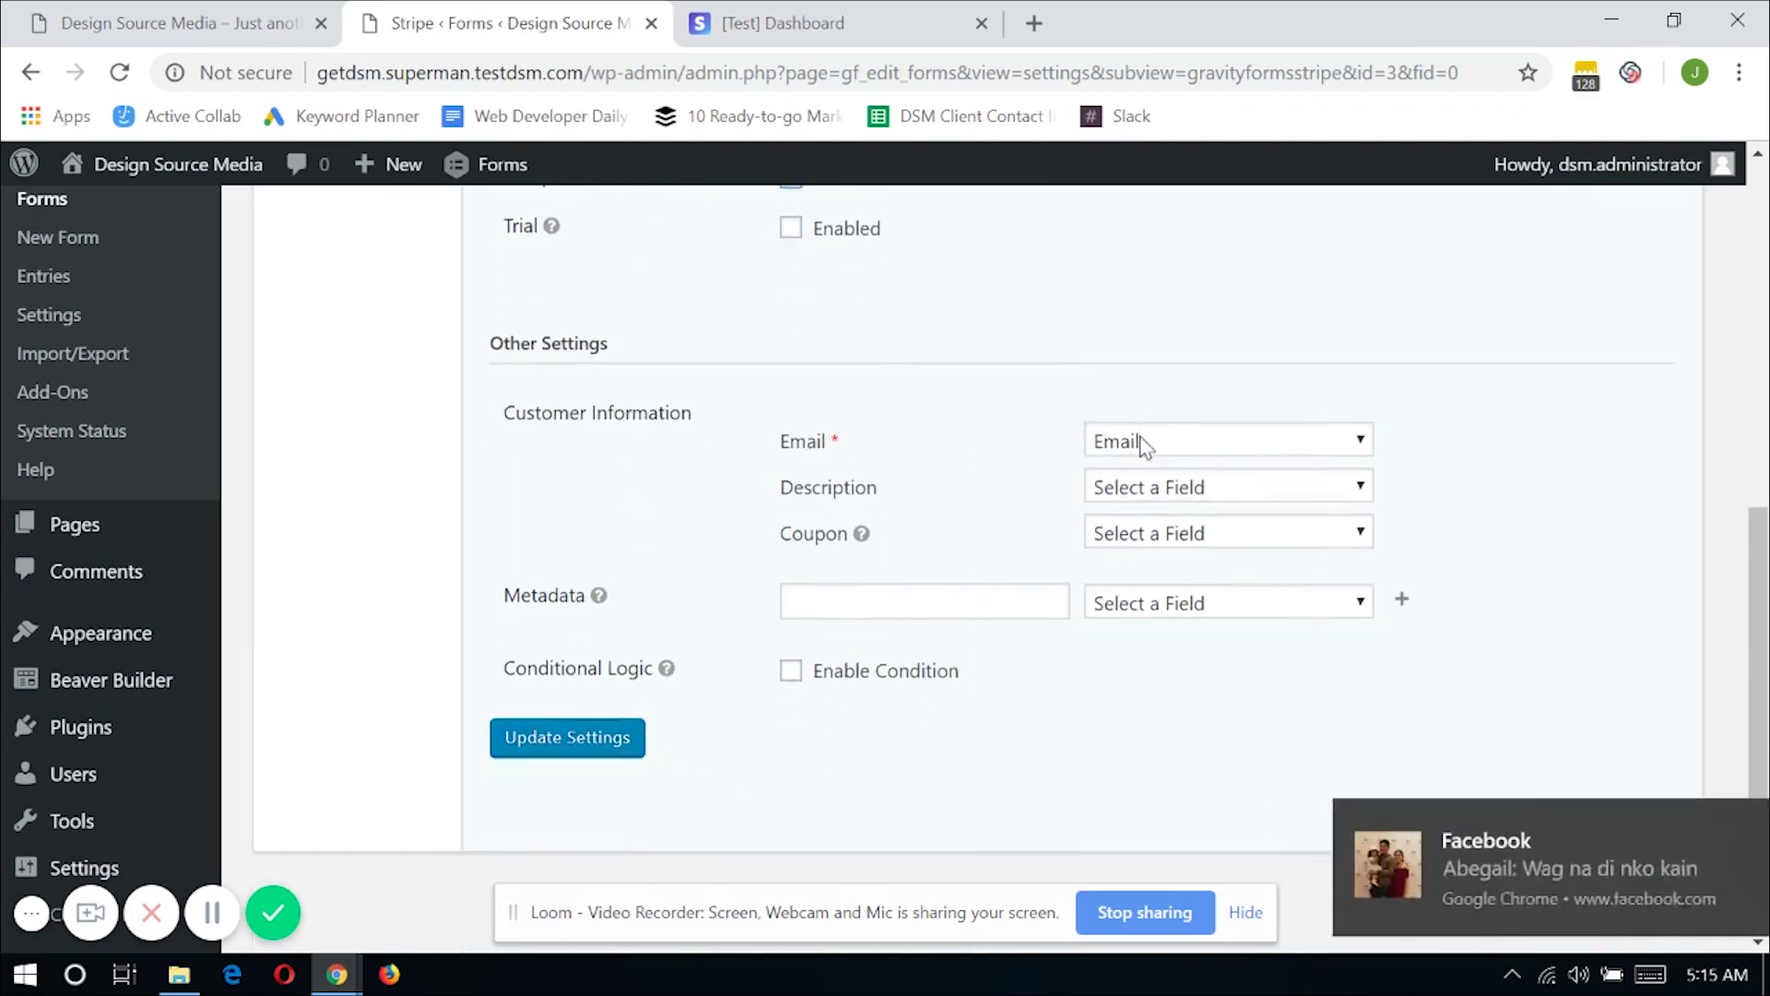
Add a condition so the feed runs only when Product Name is 1 month subscription, then save
{"action": "left_click", "coordinate": [1721, 822]}
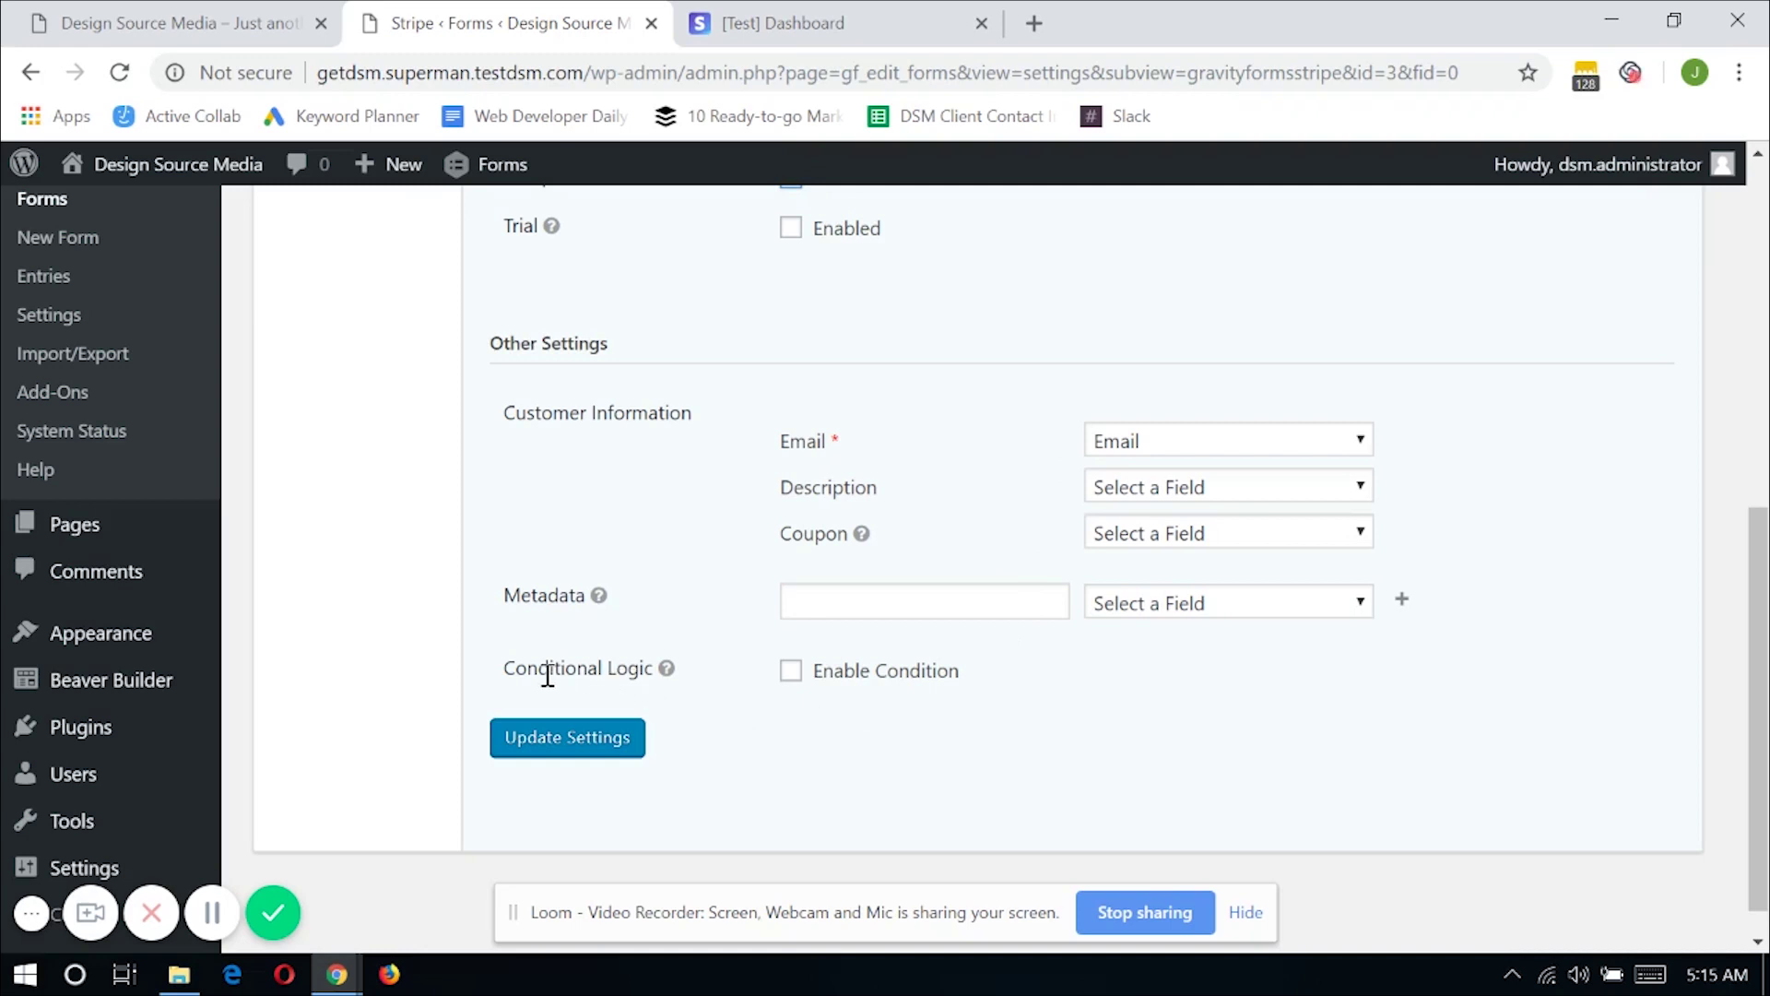
{"action": "left_click", "coordinate": [790, 676]}
{"action": "scroll", "coordinate": [887, 643], "scroll_direction": "down", "scroll_amount": 2}
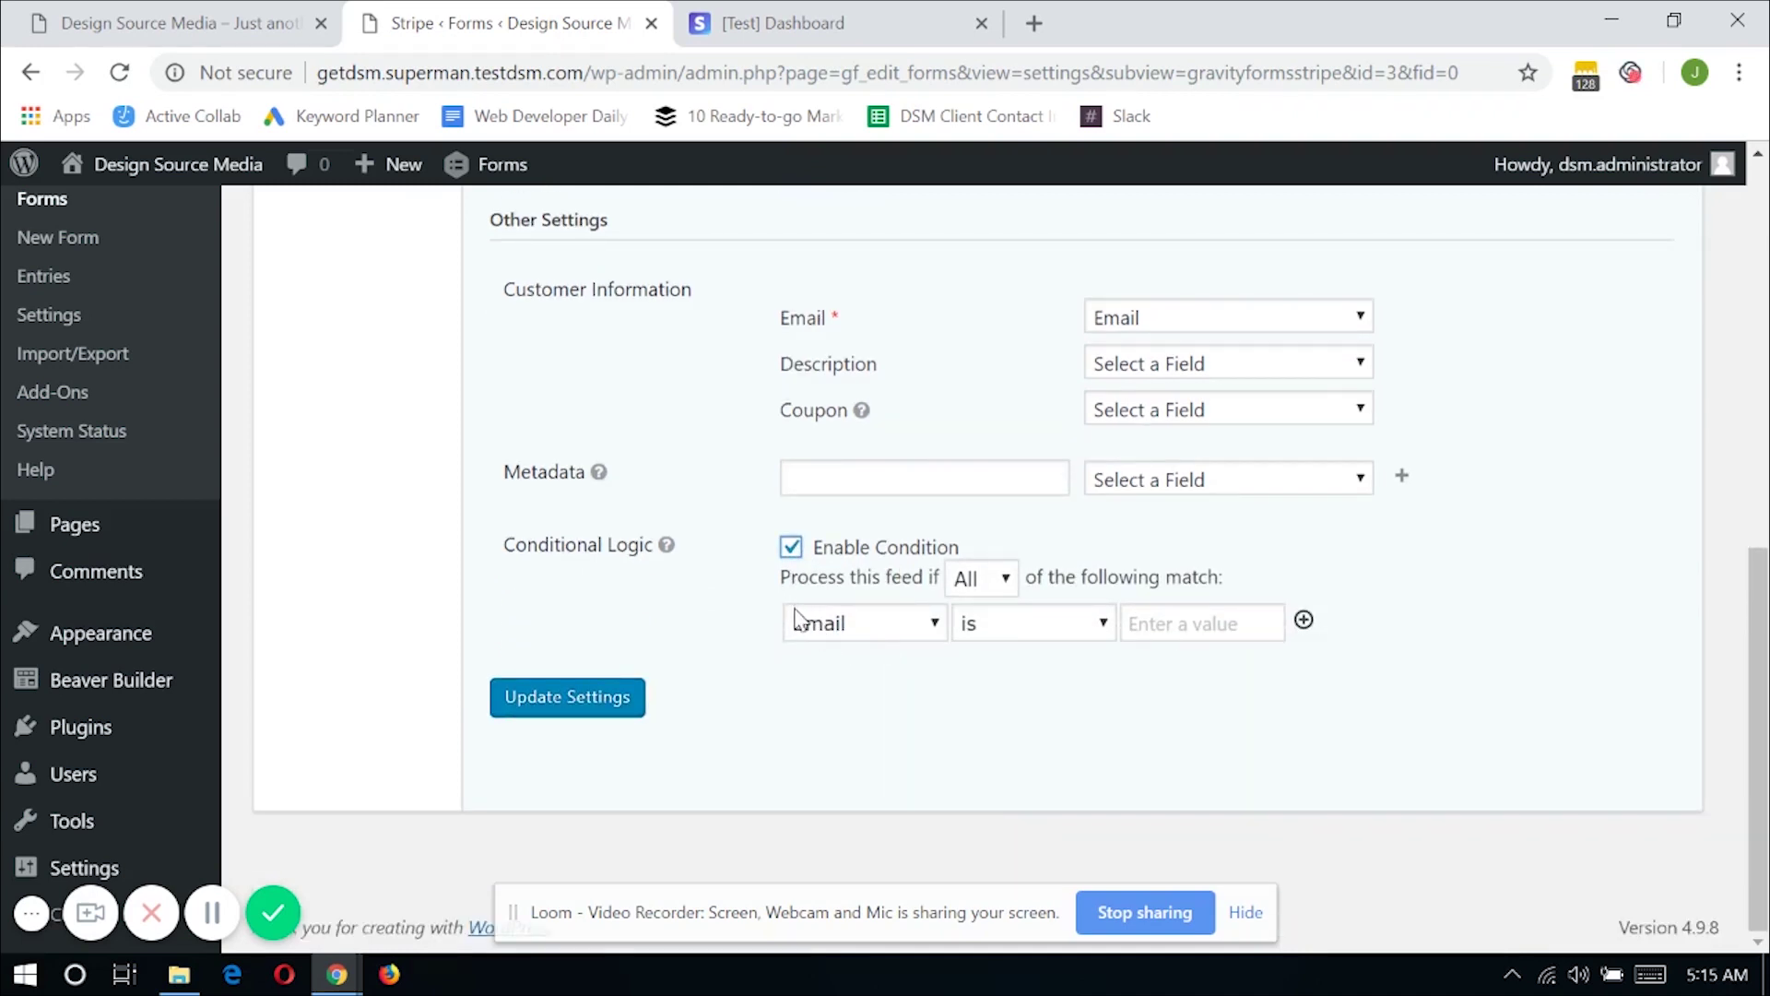
{"action": "left_click", "coordinate": [866, 634]}
{"action": "left_click", "coordinate": [869, 684]}
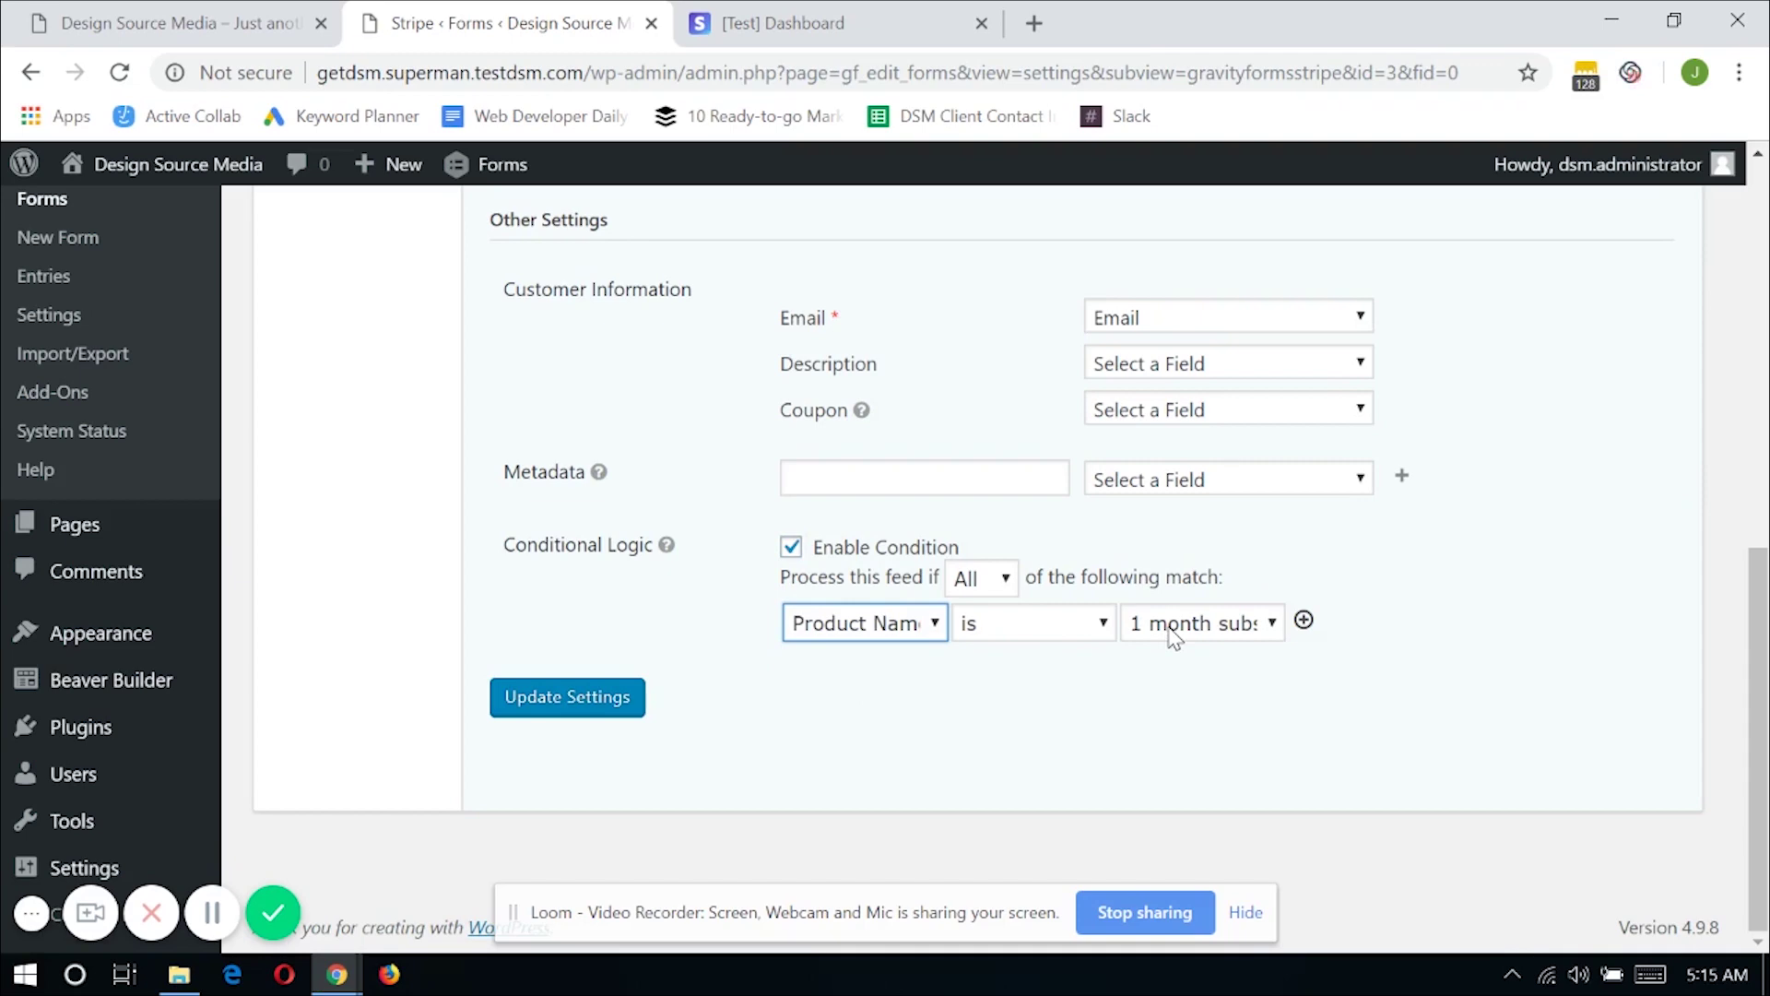
{"action": "scroll", "coordinate": [705, 585], "scroll_direction": "up", "scroll_amount": 6}
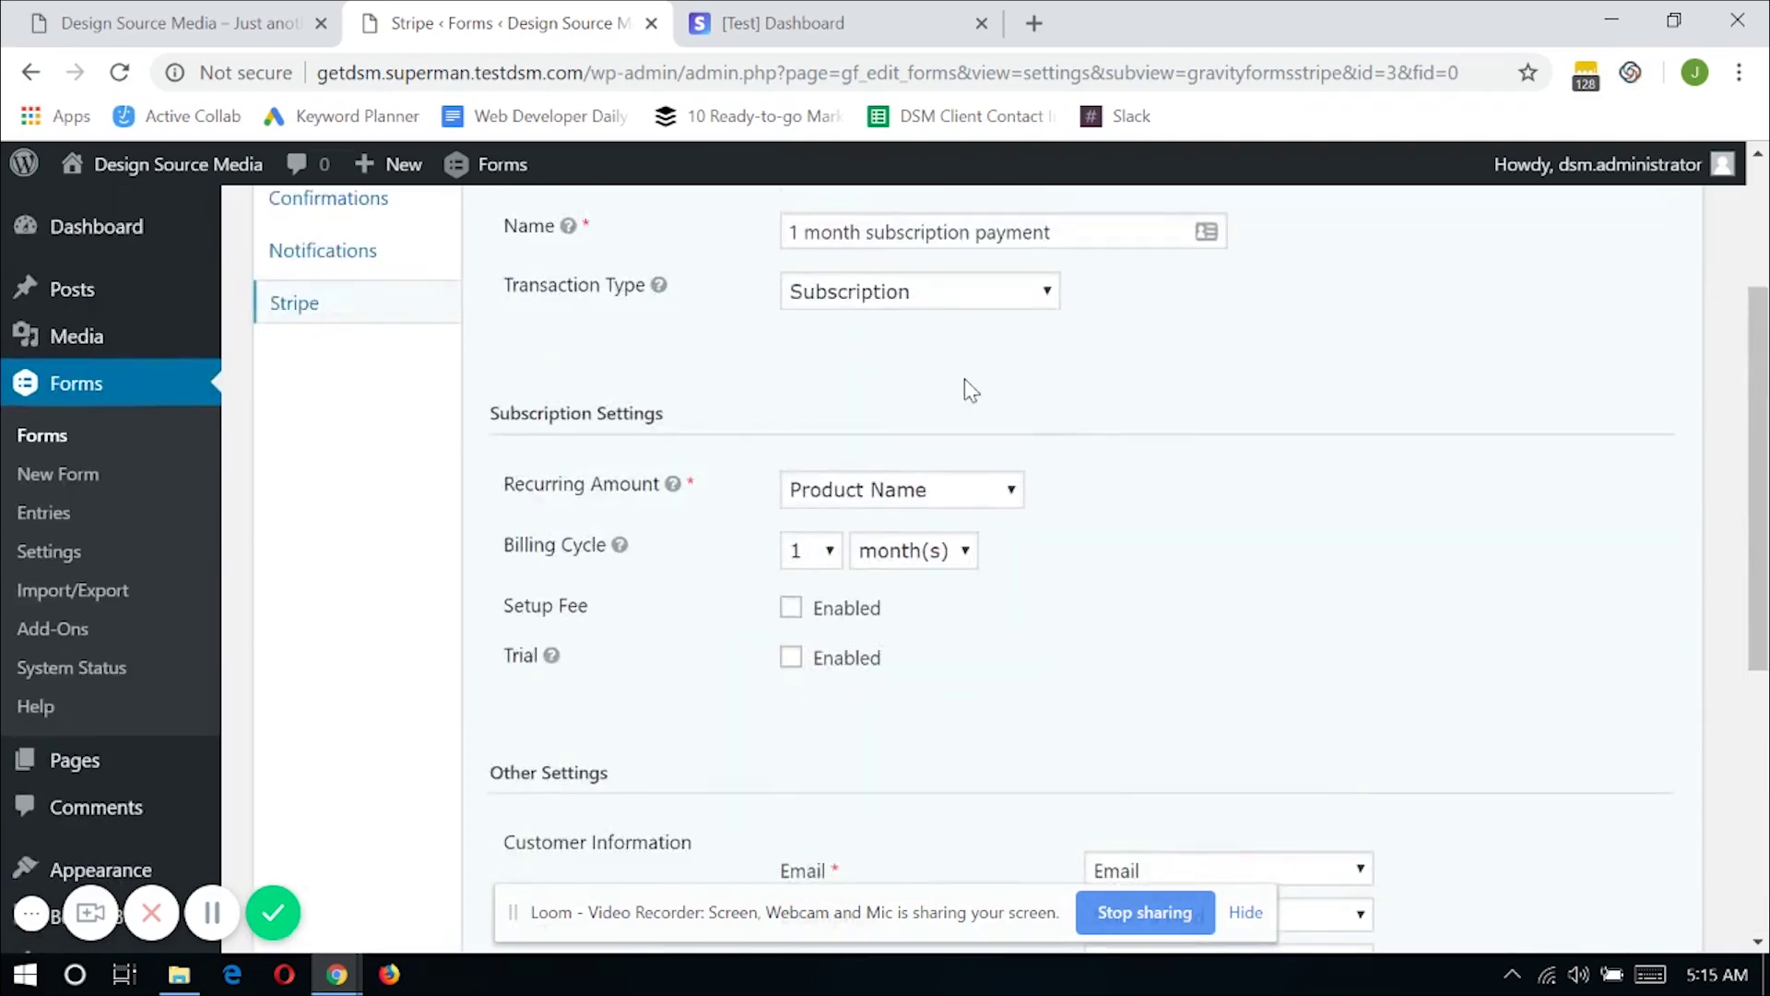
{"action": "scroll", "coordinate": [745, 562], "scroll_direction": "up", "scroll_amount": 2}
{"action": "scroll", "coordinate": [692, 590], "scroll_direction": "down", "scroll_amount": 8}
{"action": "left_click", "coordinate": [578, 708]}
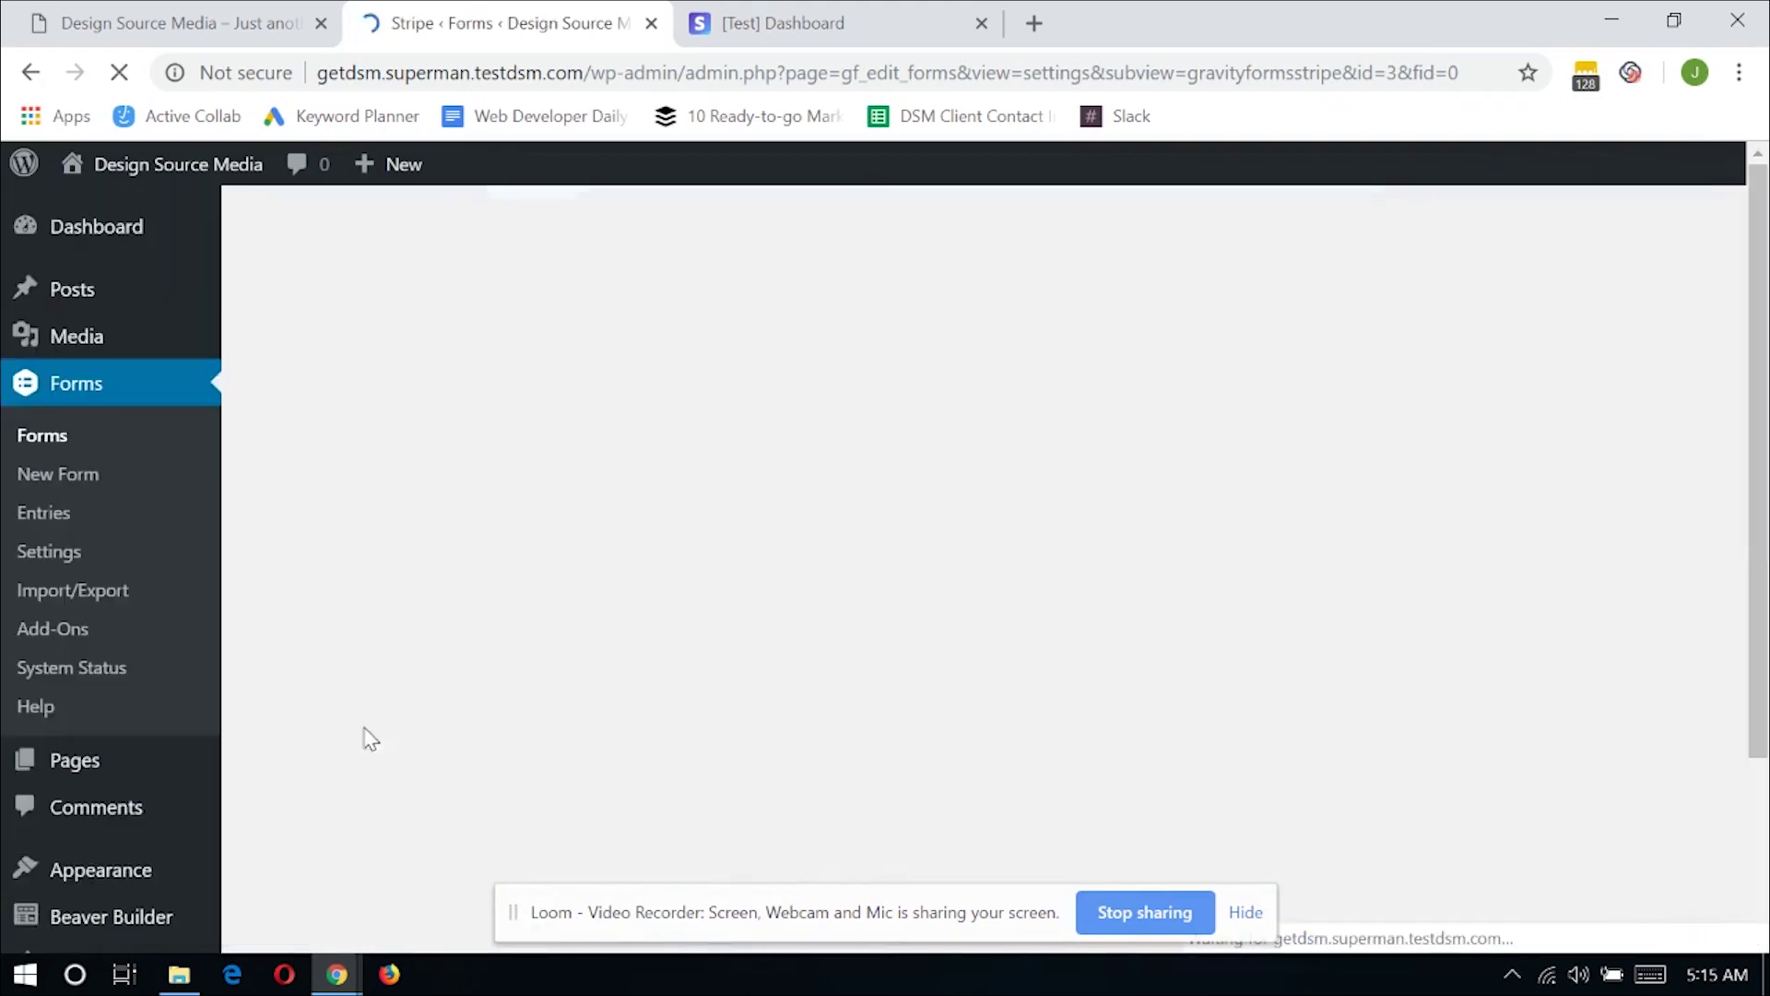
Go back to the Stripe Feeds list, where '1 month subscription payment' shows as active
{"action": "scroll", "coordinate": [682, 604], "scroll_direction": "down", "scroll_amount": 5}
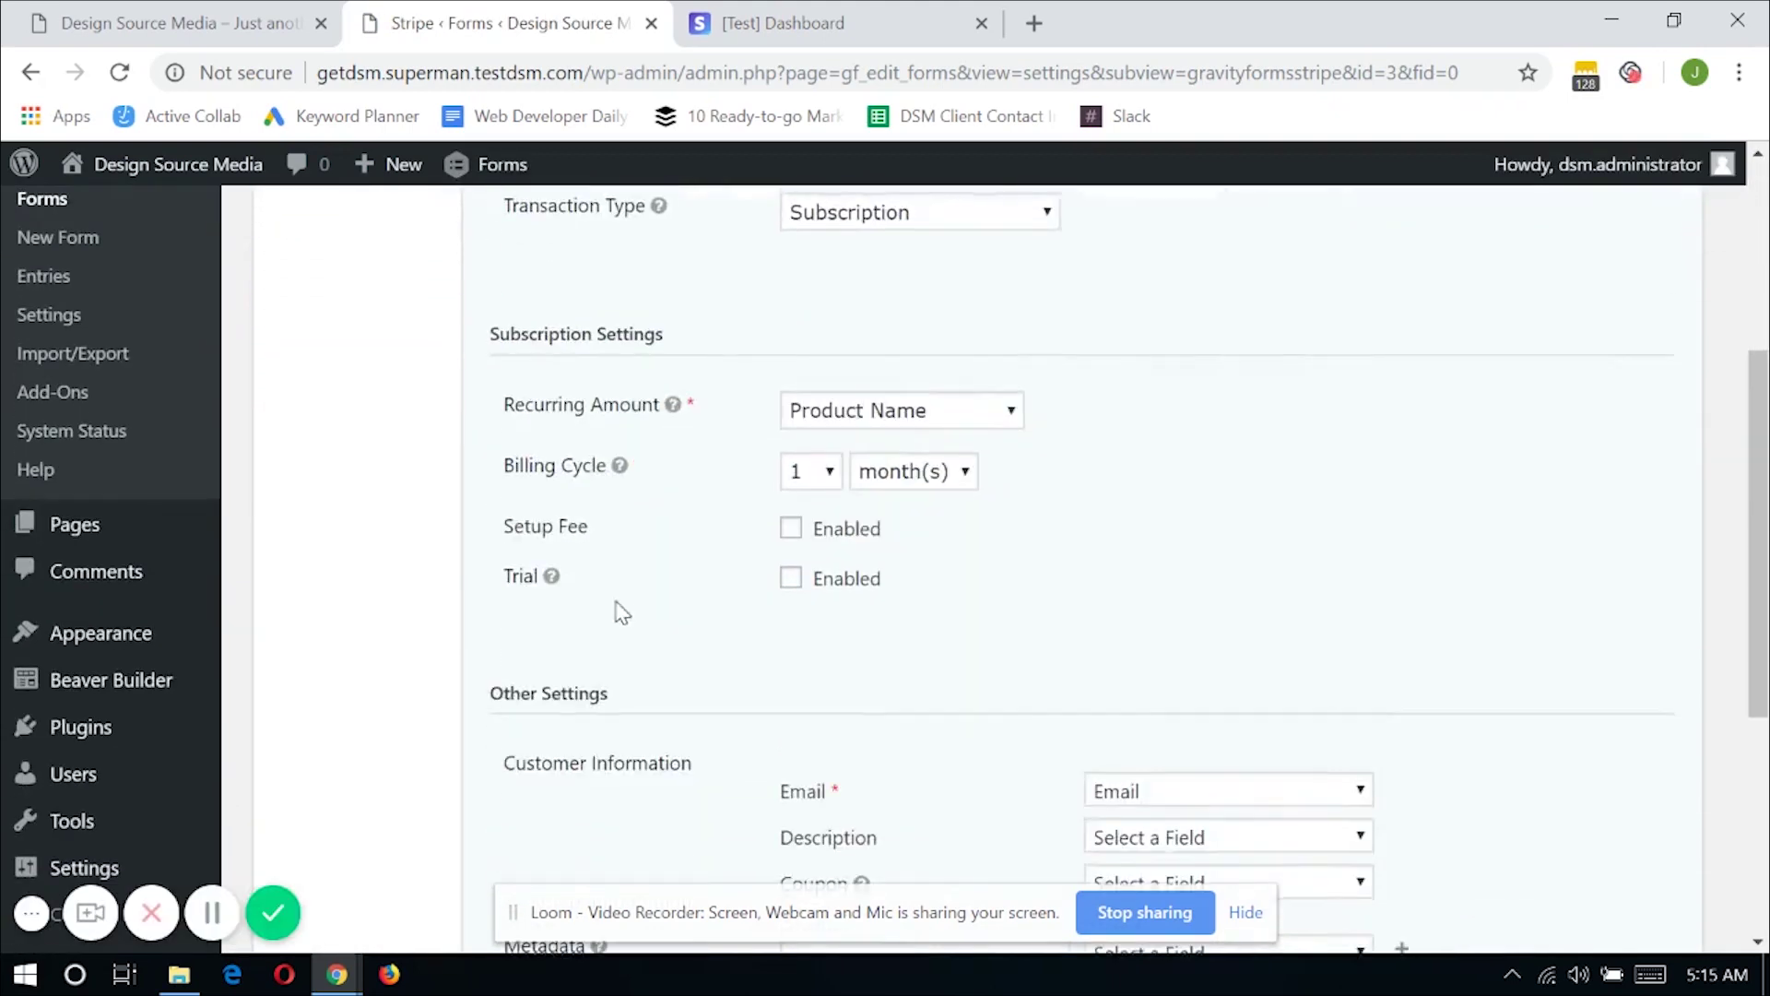
{"action": "scroll", "coordinate": [613, 622], "scroll_direction": "down", "scroll_amount": 2}
{"action": "scroll", "coordinate": [600, 633], "scroll_direction": "up", "scroll_amount": 5}
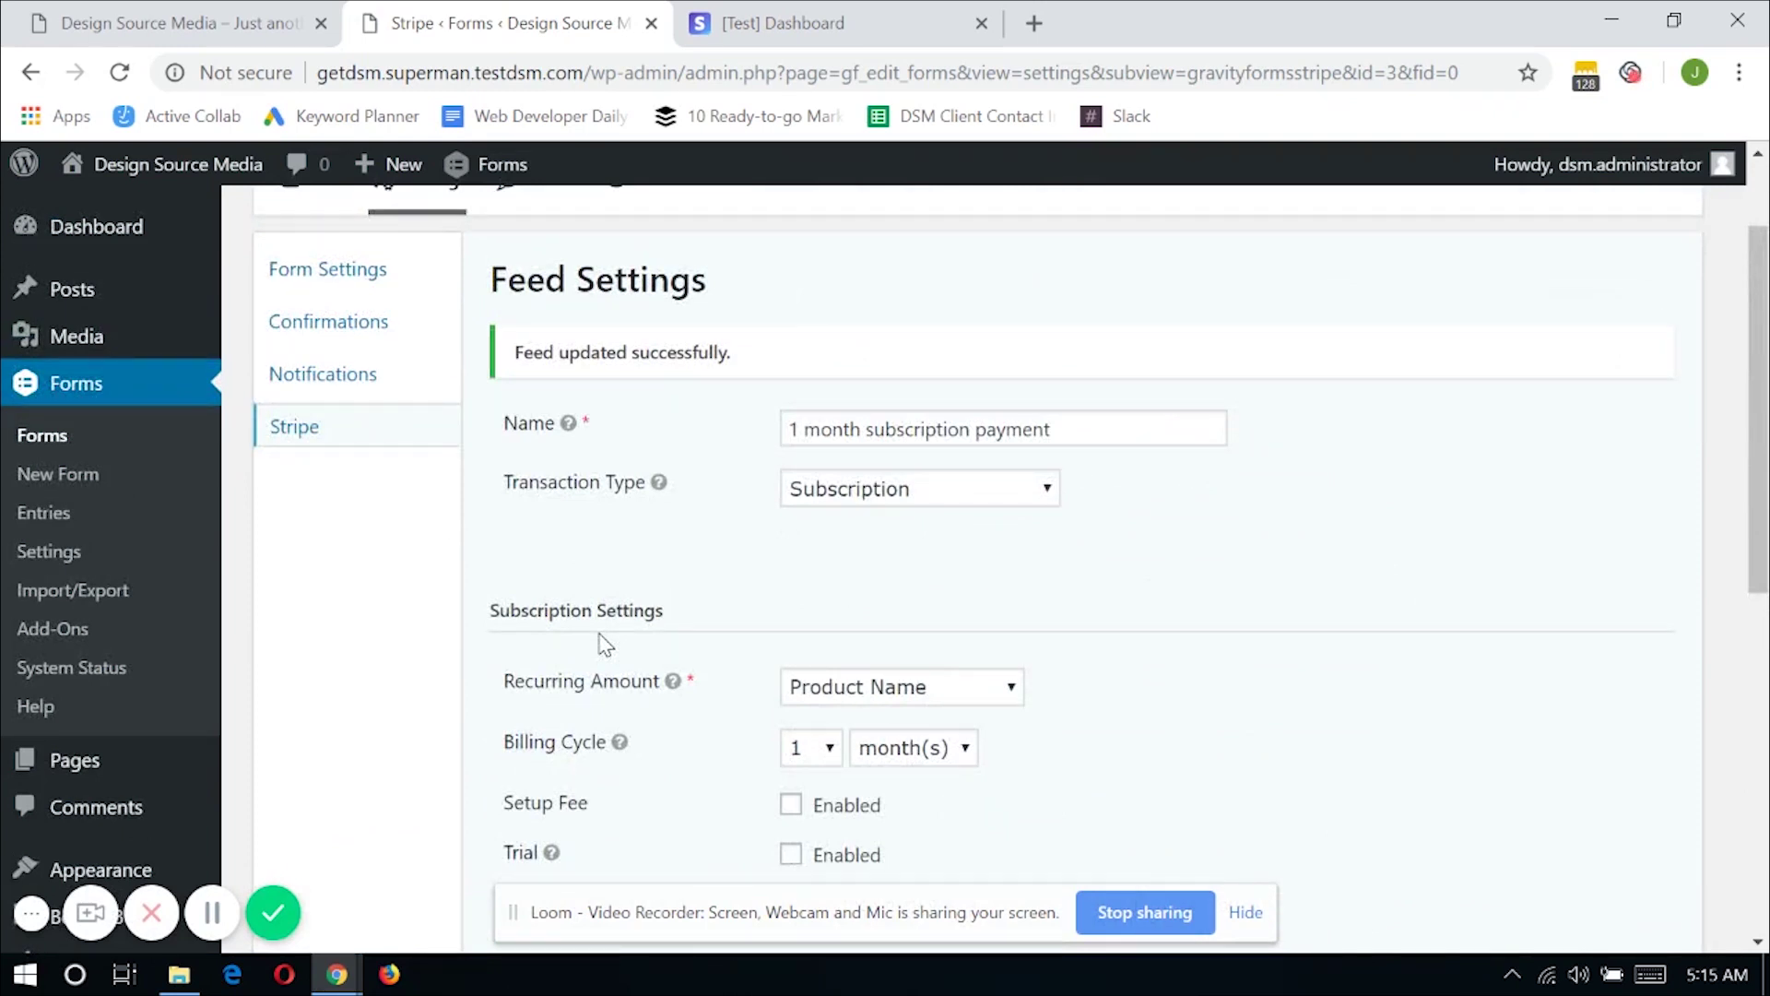
{"action": "scroll", "coordinate": [604, 644], "scroll_direction": "down", "scroll_amount": 2}
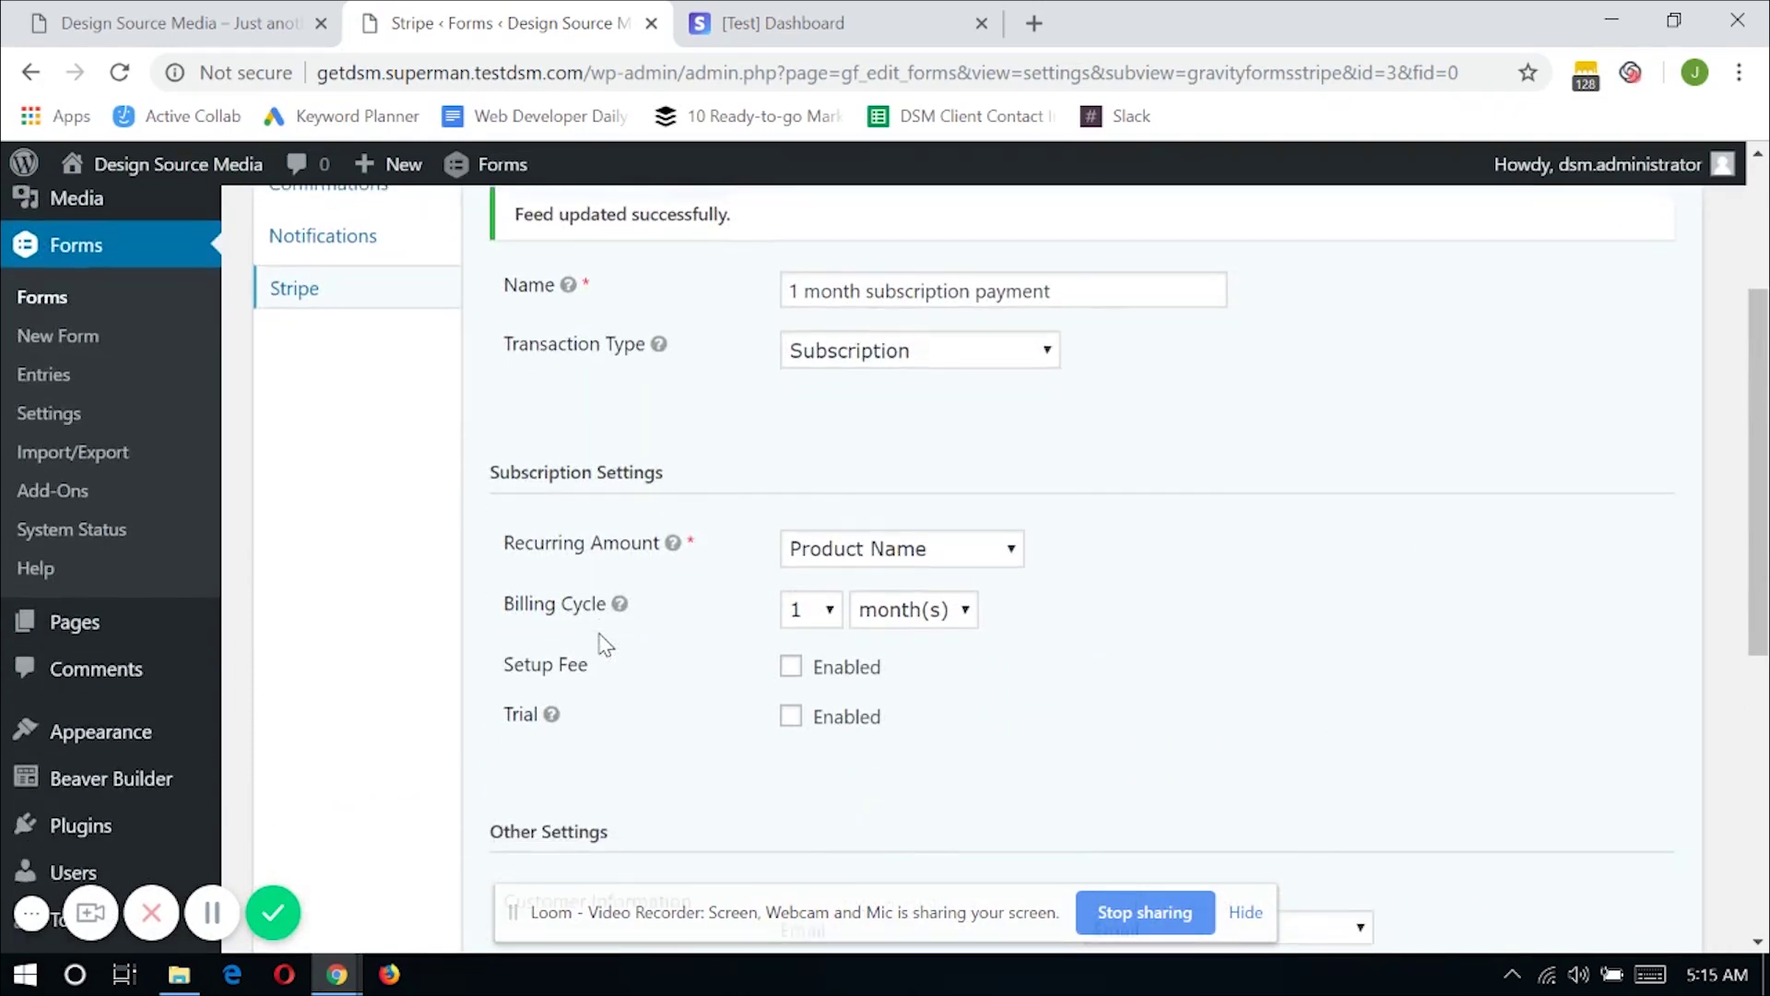
{"action": "scroll", "coordinate": [604, 644], "scroll_direction": "up", "scroll_amount": 2}
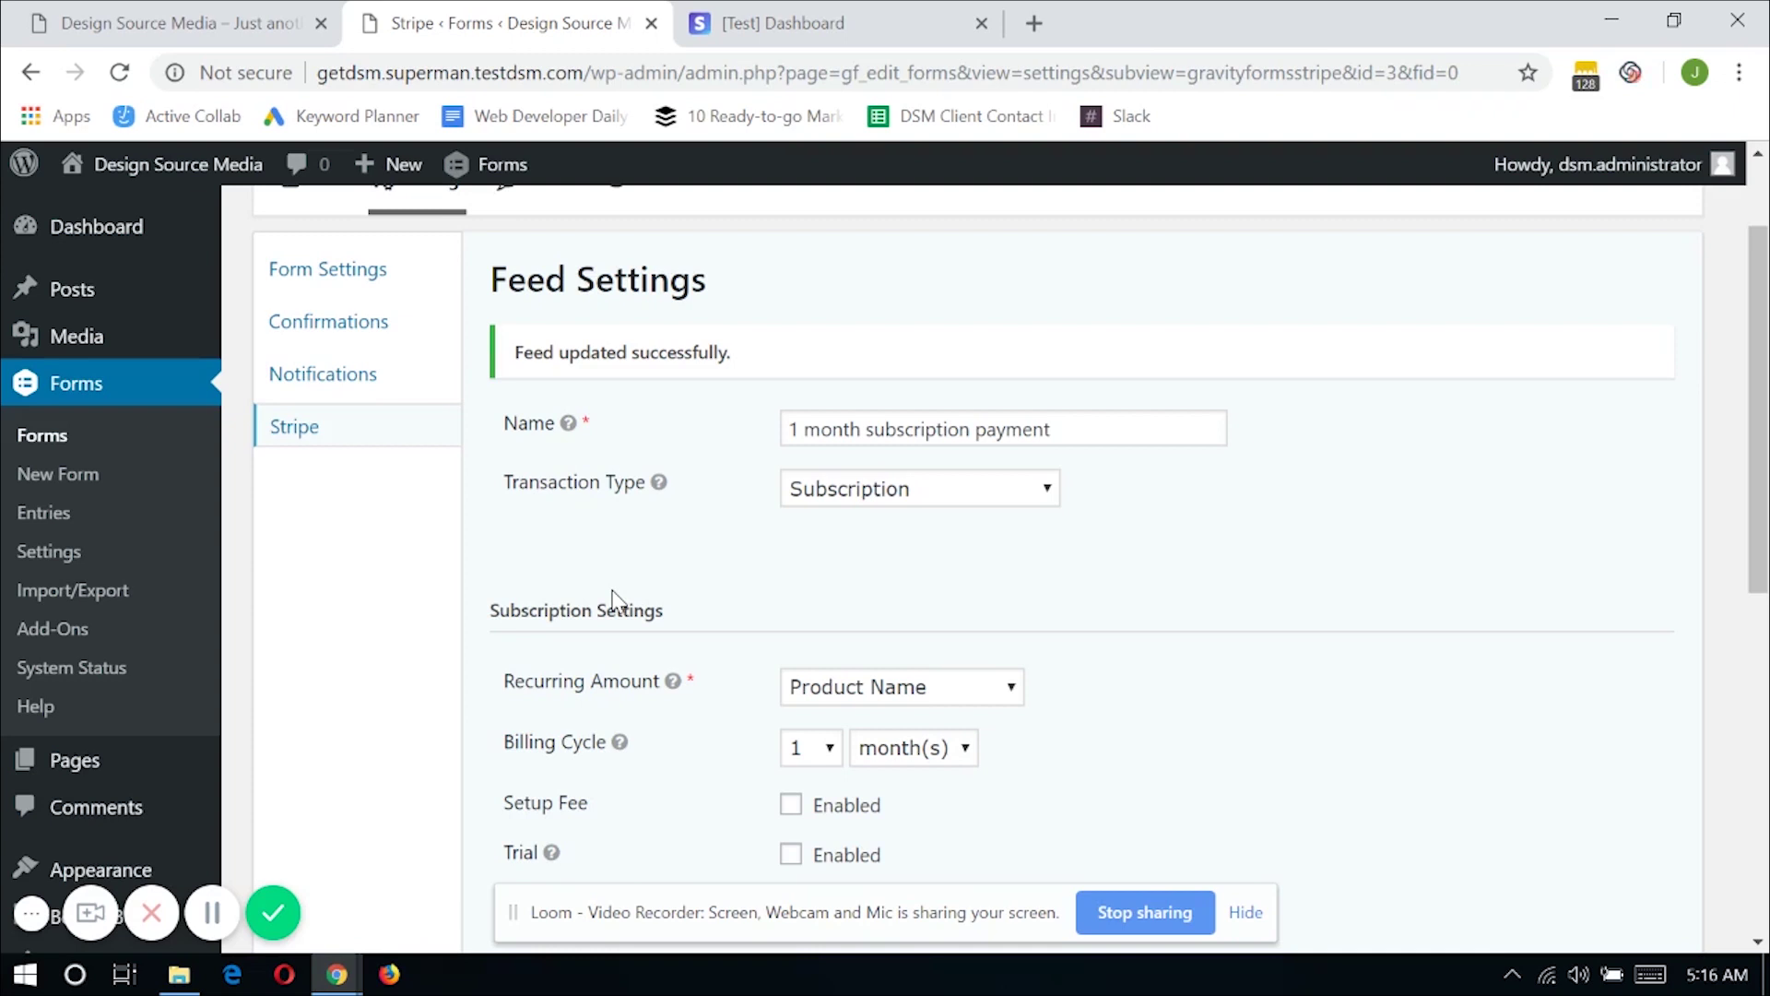
{"action": "left_click", "coordinate": [337, 451]}
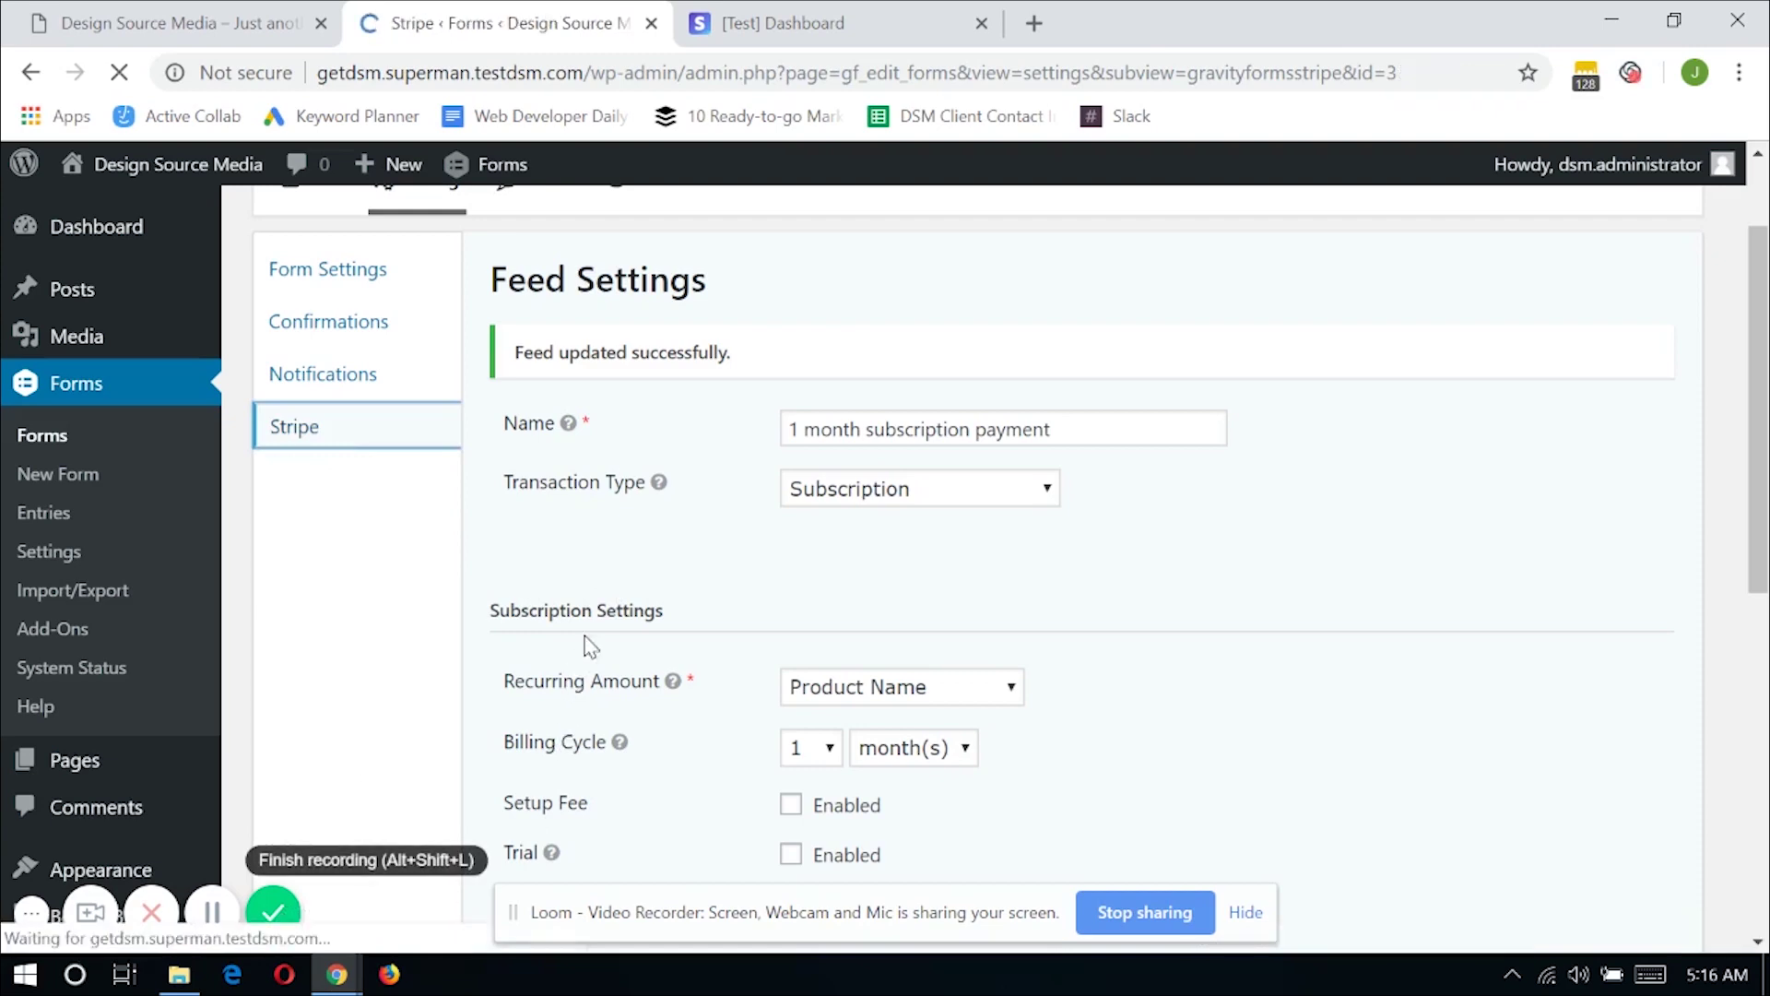
Create a second Stripe feed named '2 months subscription payment' with Subscription transaction type
{"action": "left_click", "coordinate": [763, 424]}
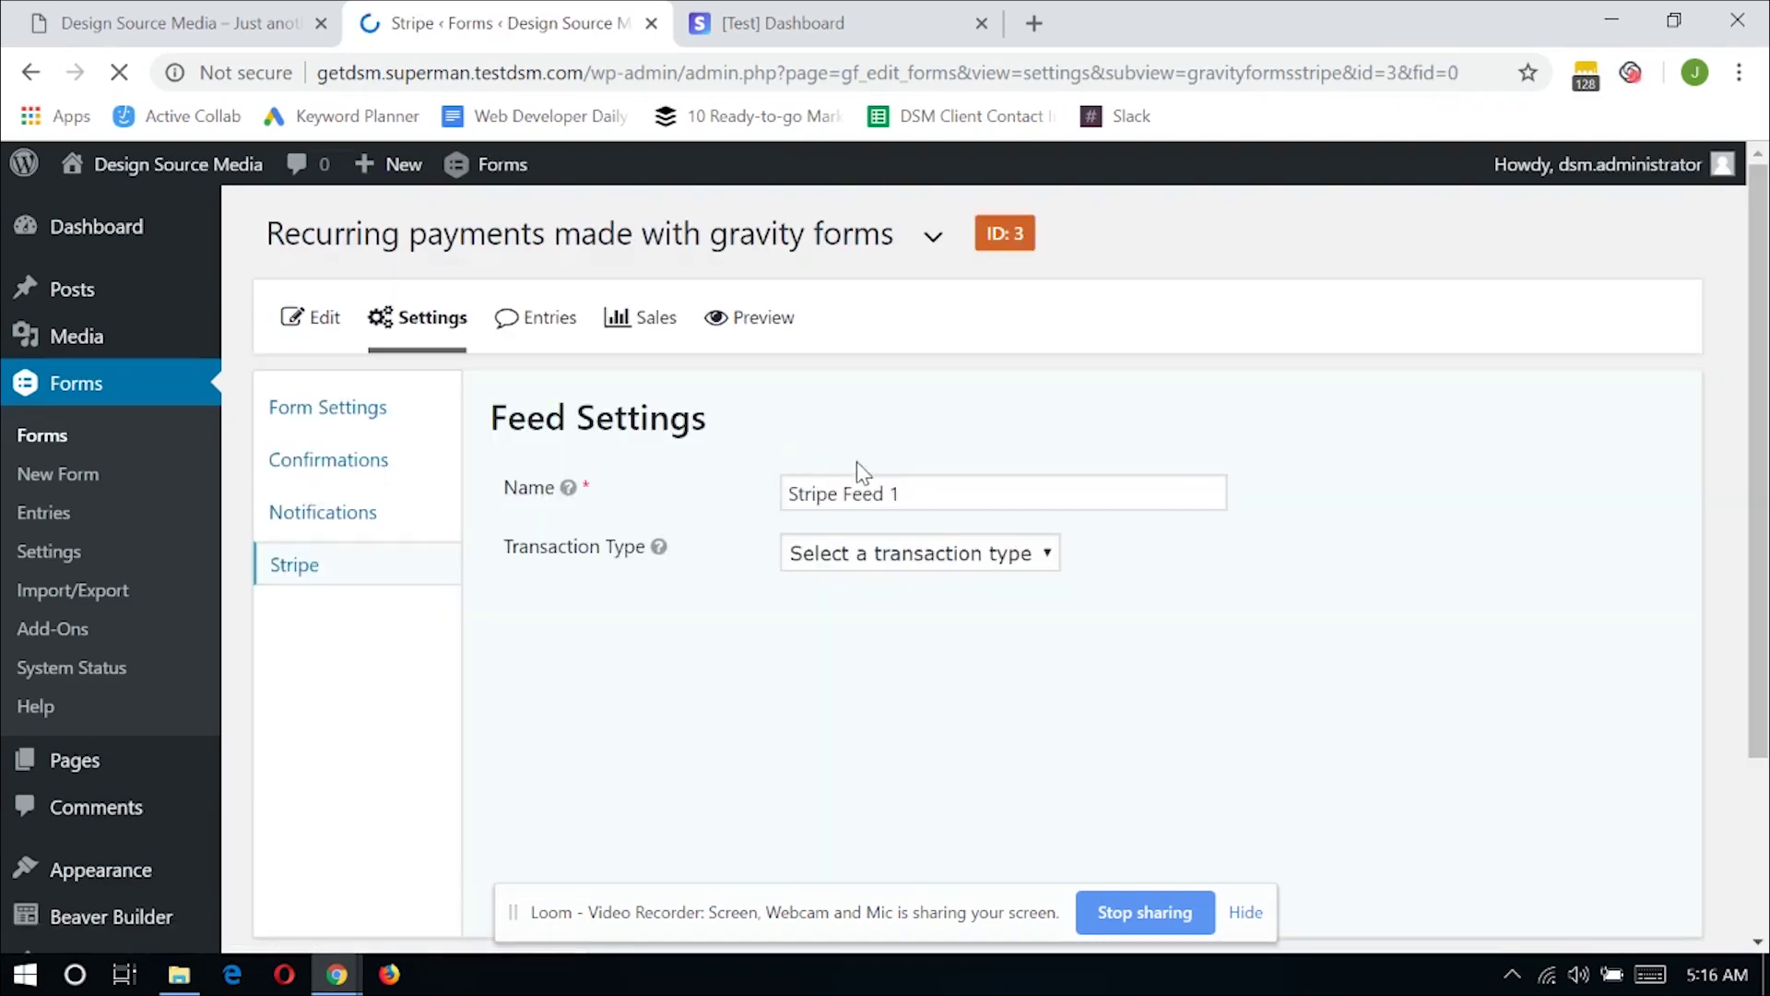
{"action": "triple_click", "coordinate": [970, 503]}
{"action": "type", "text": "2 m"}
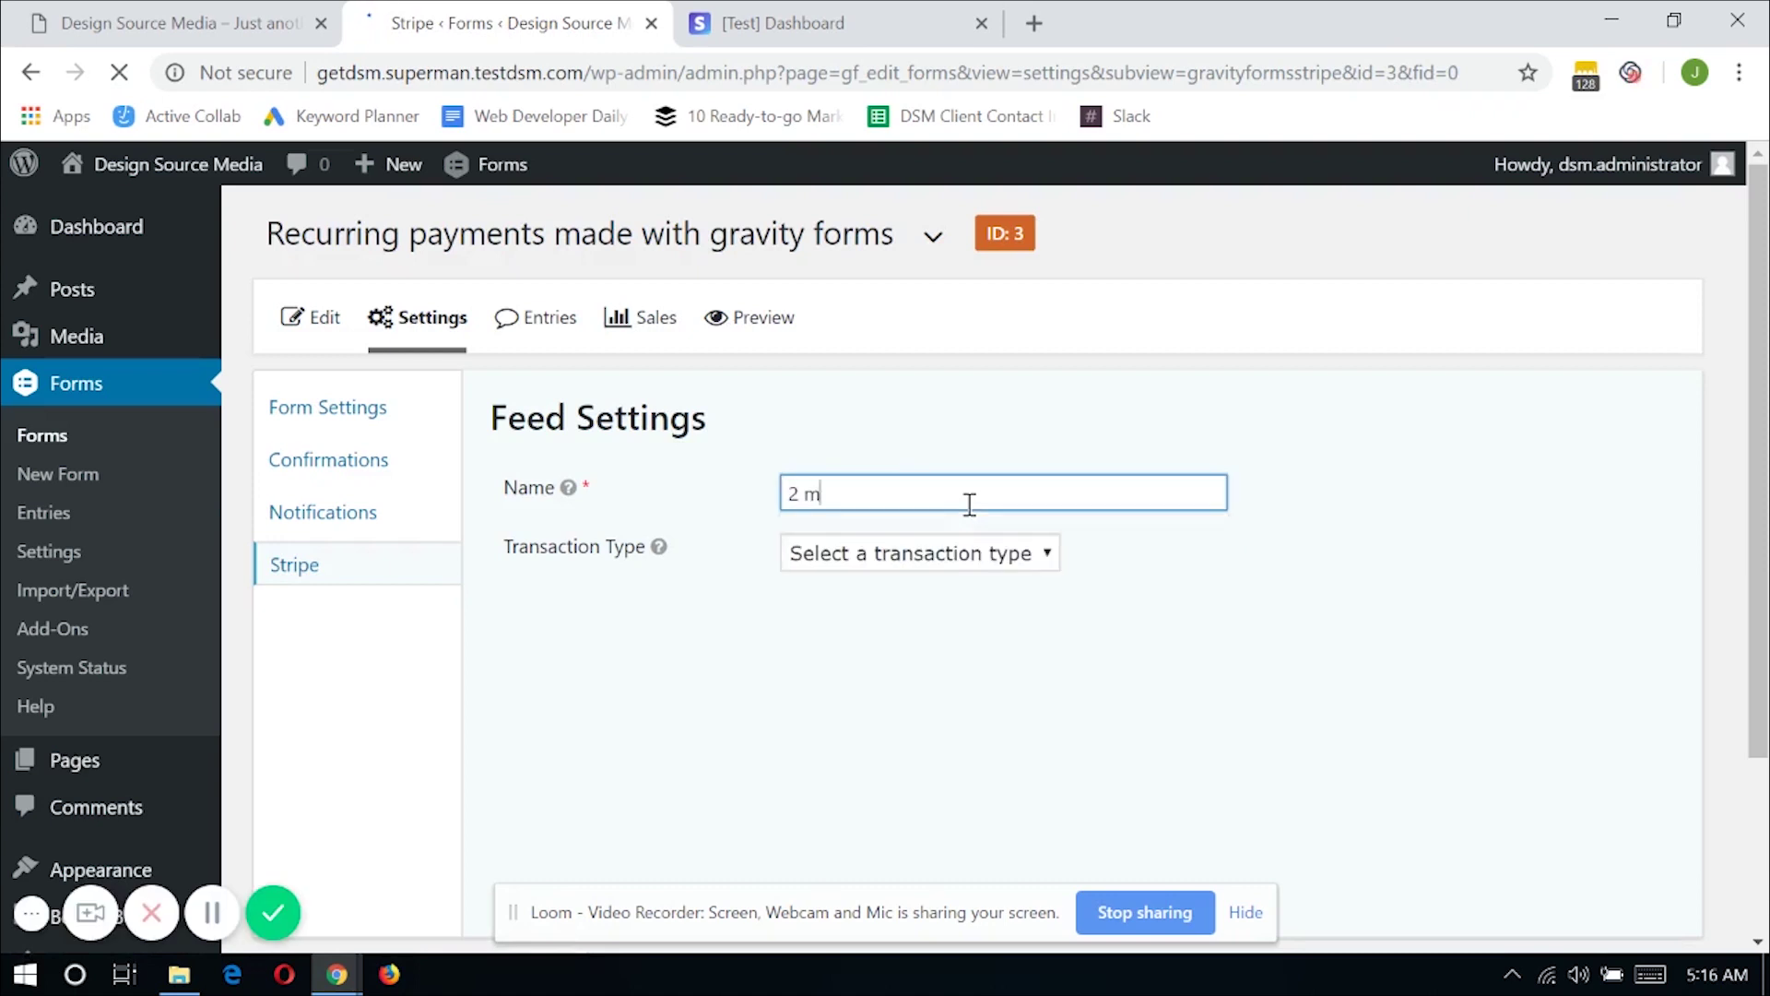
{"action": "type", "text": "onths subscription"}
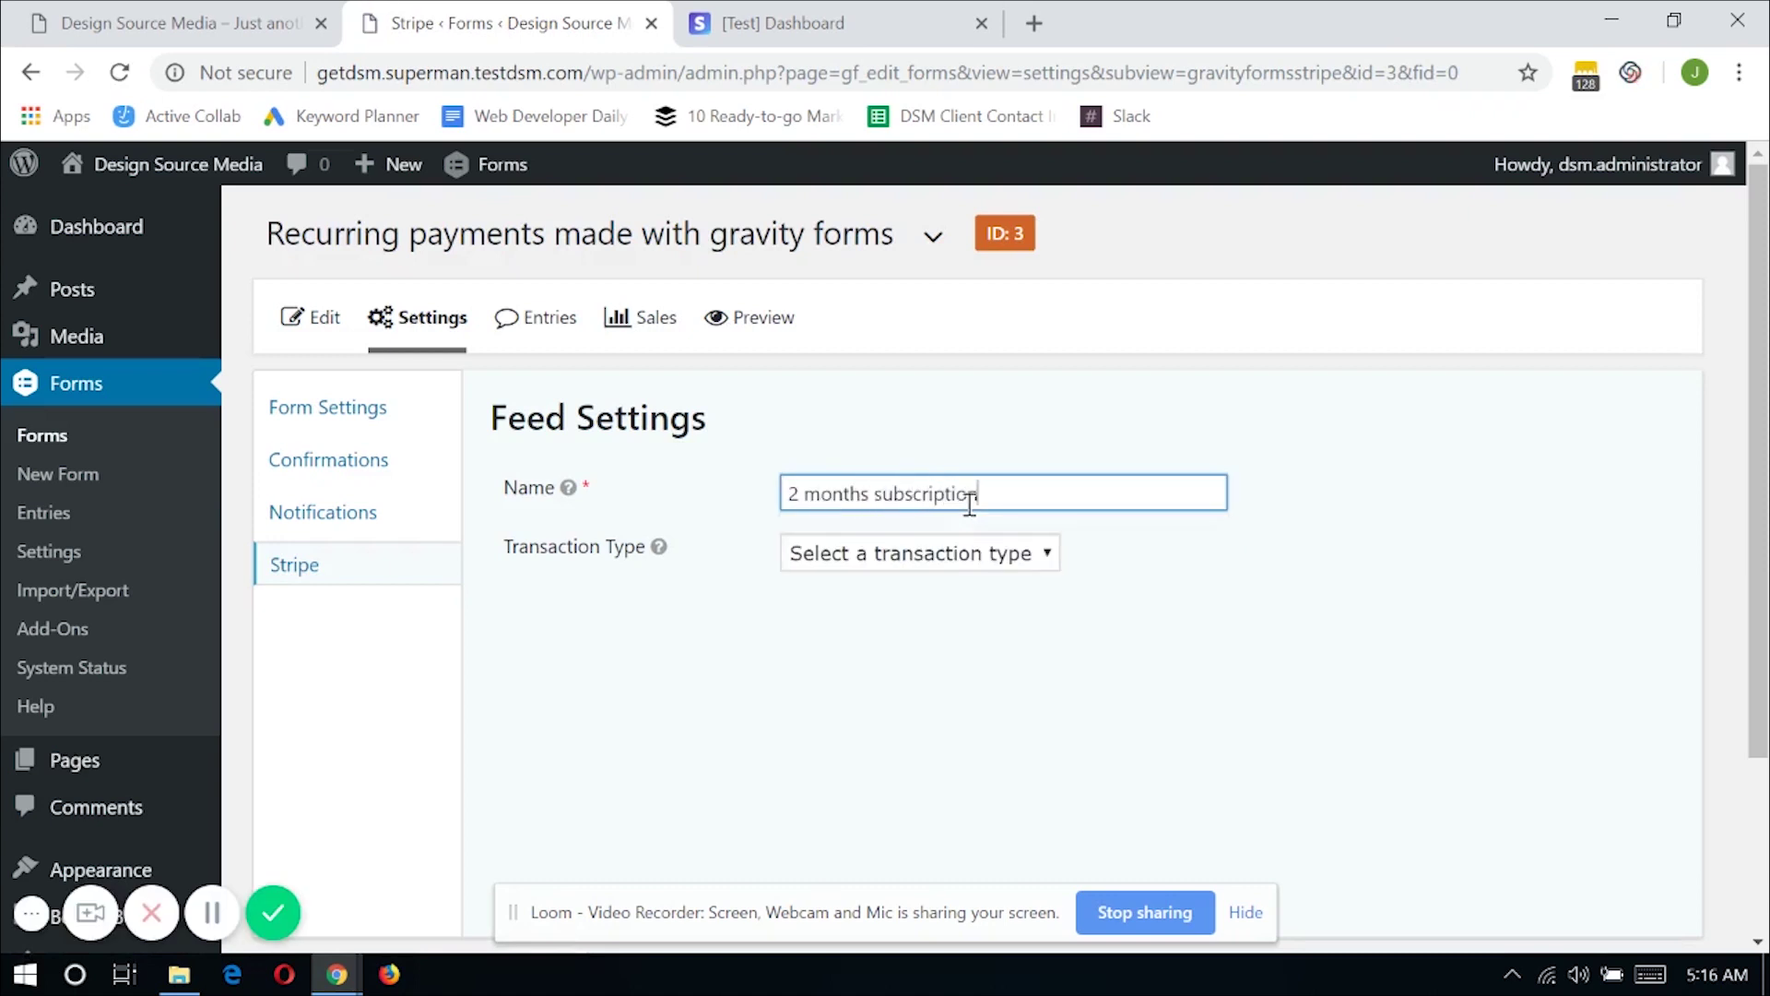
{"action": "type", "text": " payment"}
{"action": "left_click", "coordinate": [883, 558]}
{"action": "left_click", "coordinate": [885, 627]}
Set Recurring Amount to Product Name and the billing cycle to every 2 months
{"action": "scroll", "coordinate": [886, 639], "scroll_direction": "down", "scroll_amount": 1}
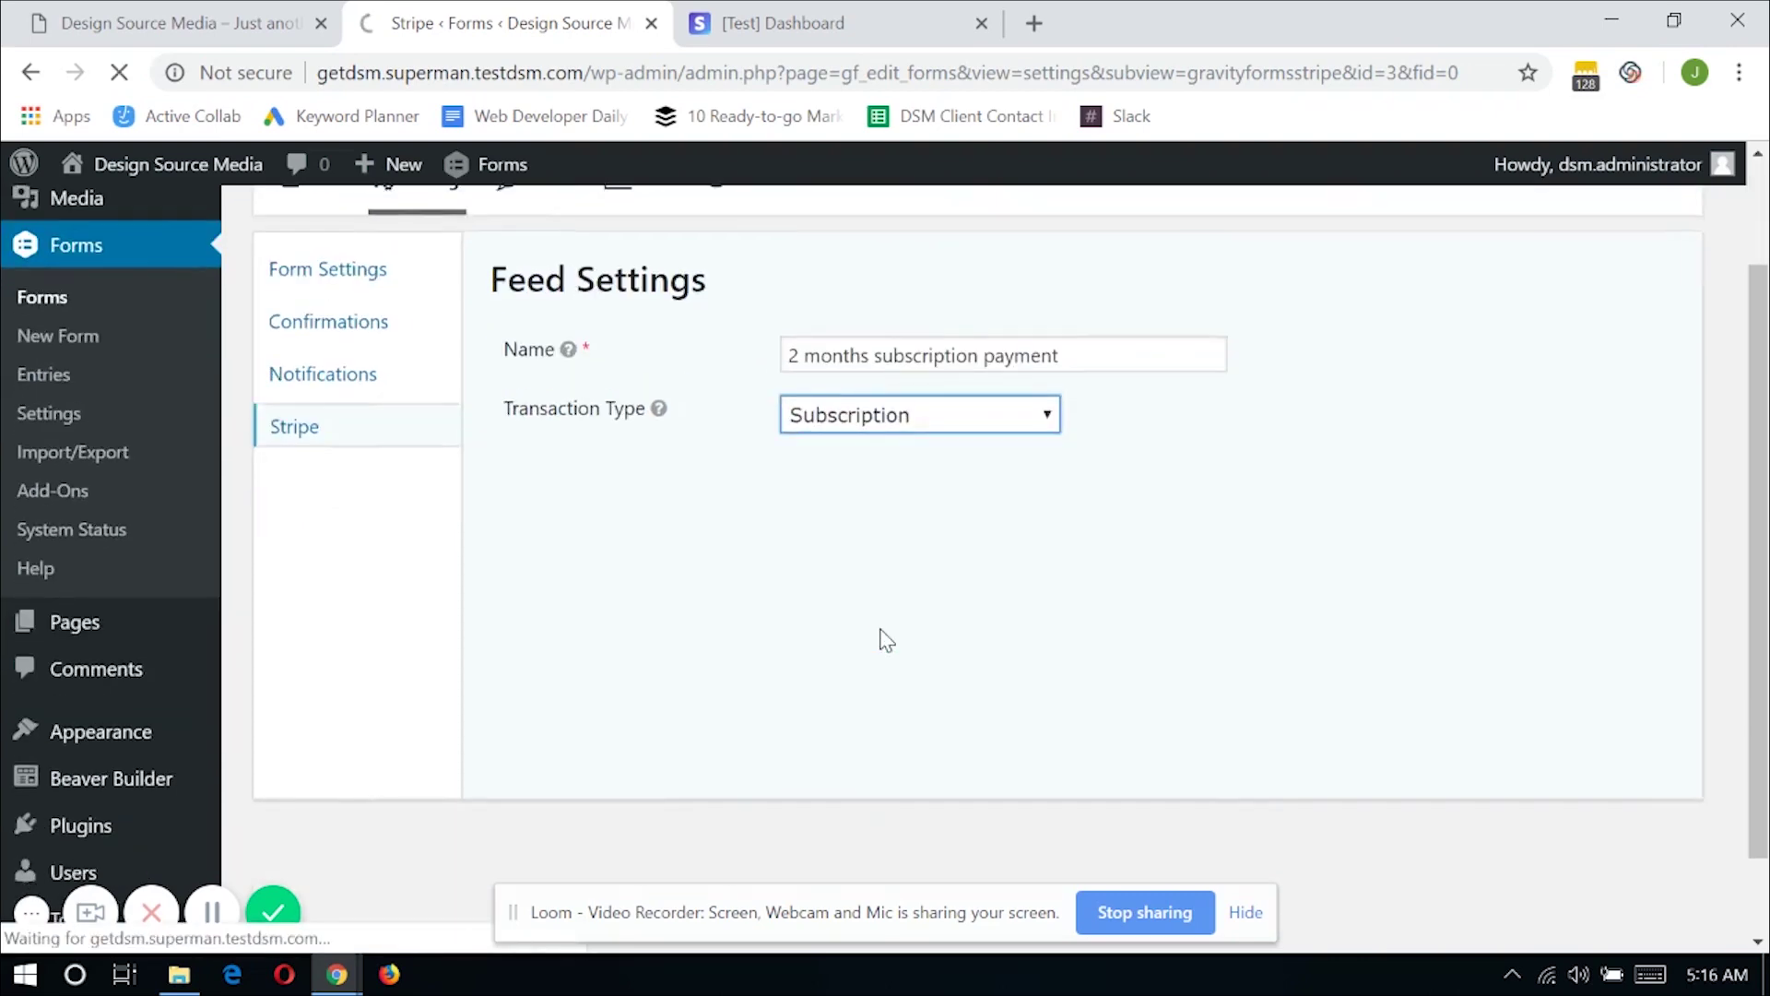
{"action": "scroll", "coordinate": [880, 634], "scroll_direction": "down", "scroll_amount": 3}
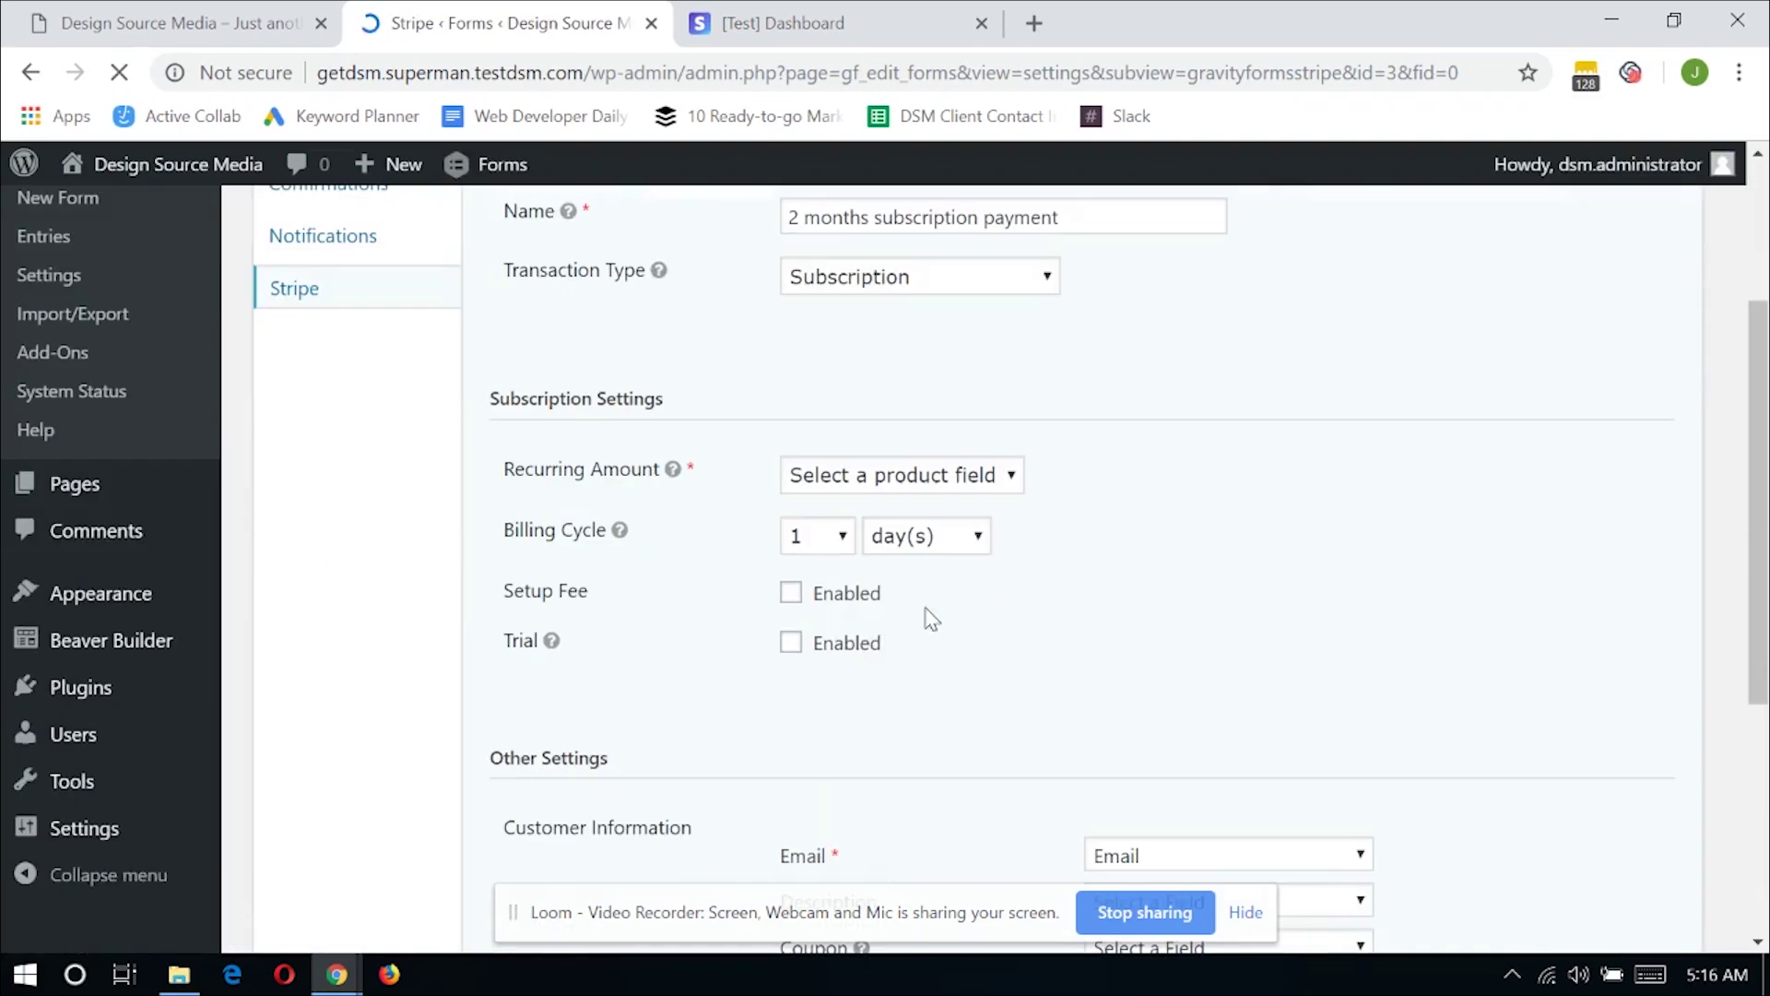
{"action": "left_click", "coordinate": [968, 477]}
{"action": "left_click", "coordinate": [970, 527]}
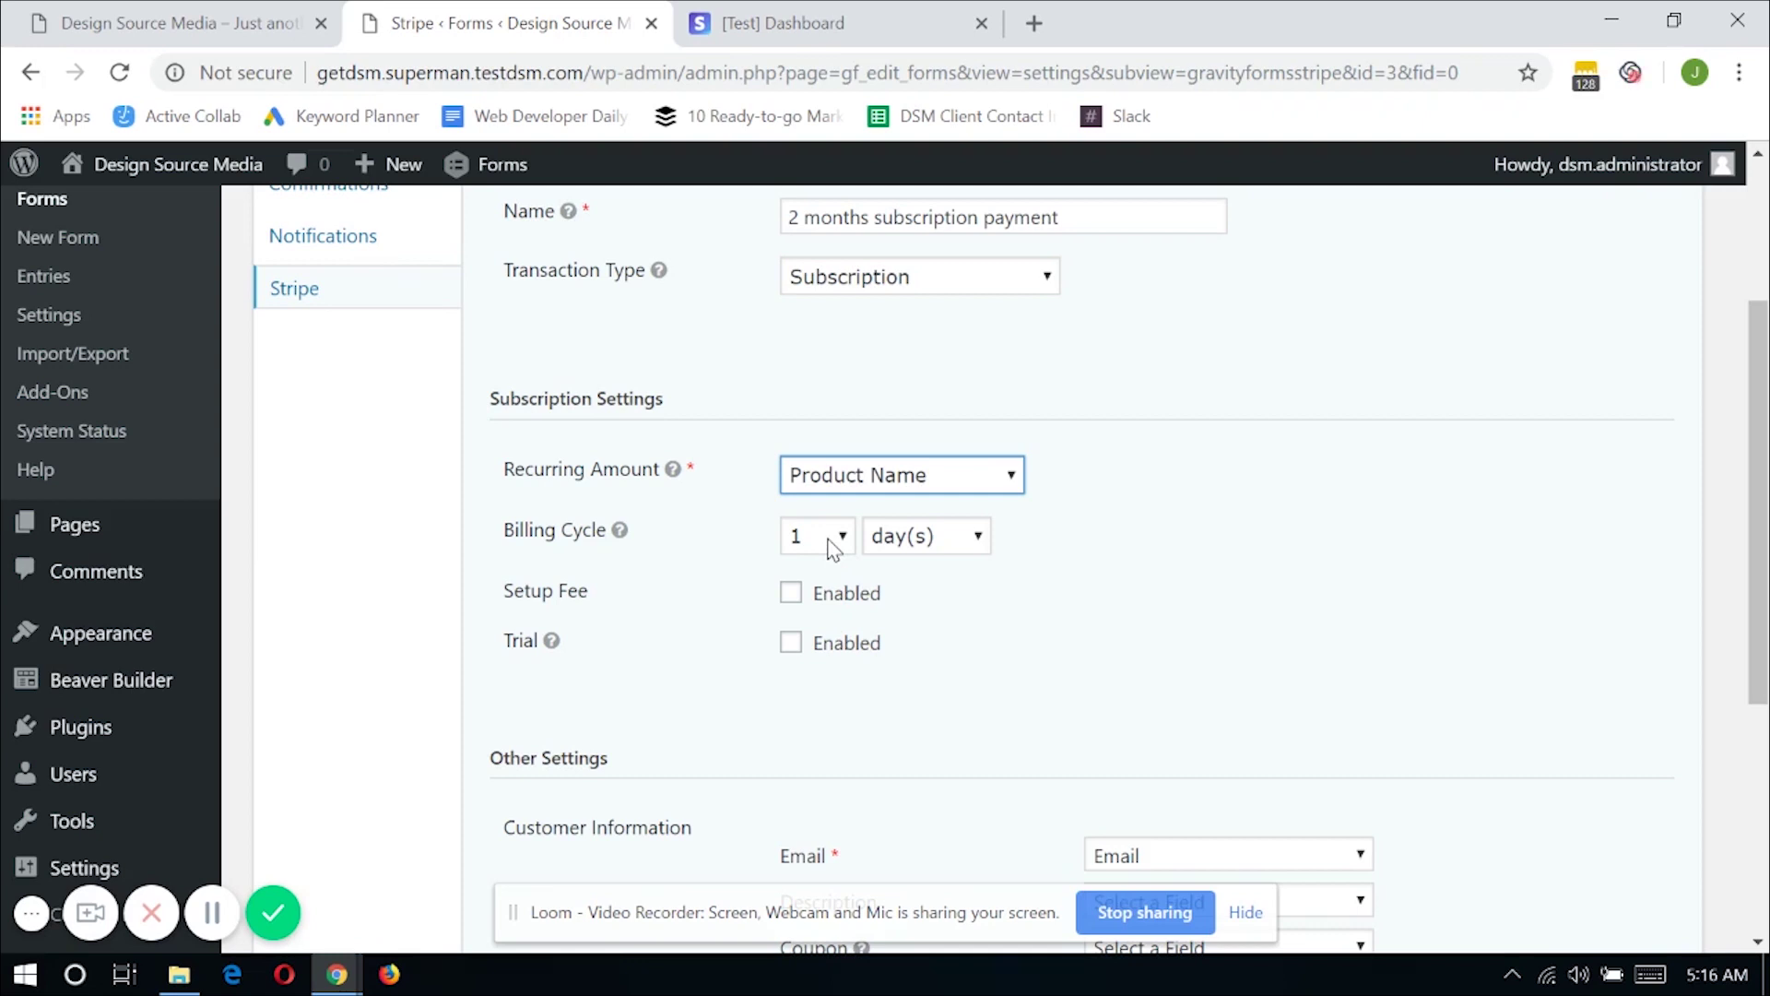
{"action": "left_click", "coordinate": [835, 548]}
{"action": "left_click", "coordinate": [807, 67]}
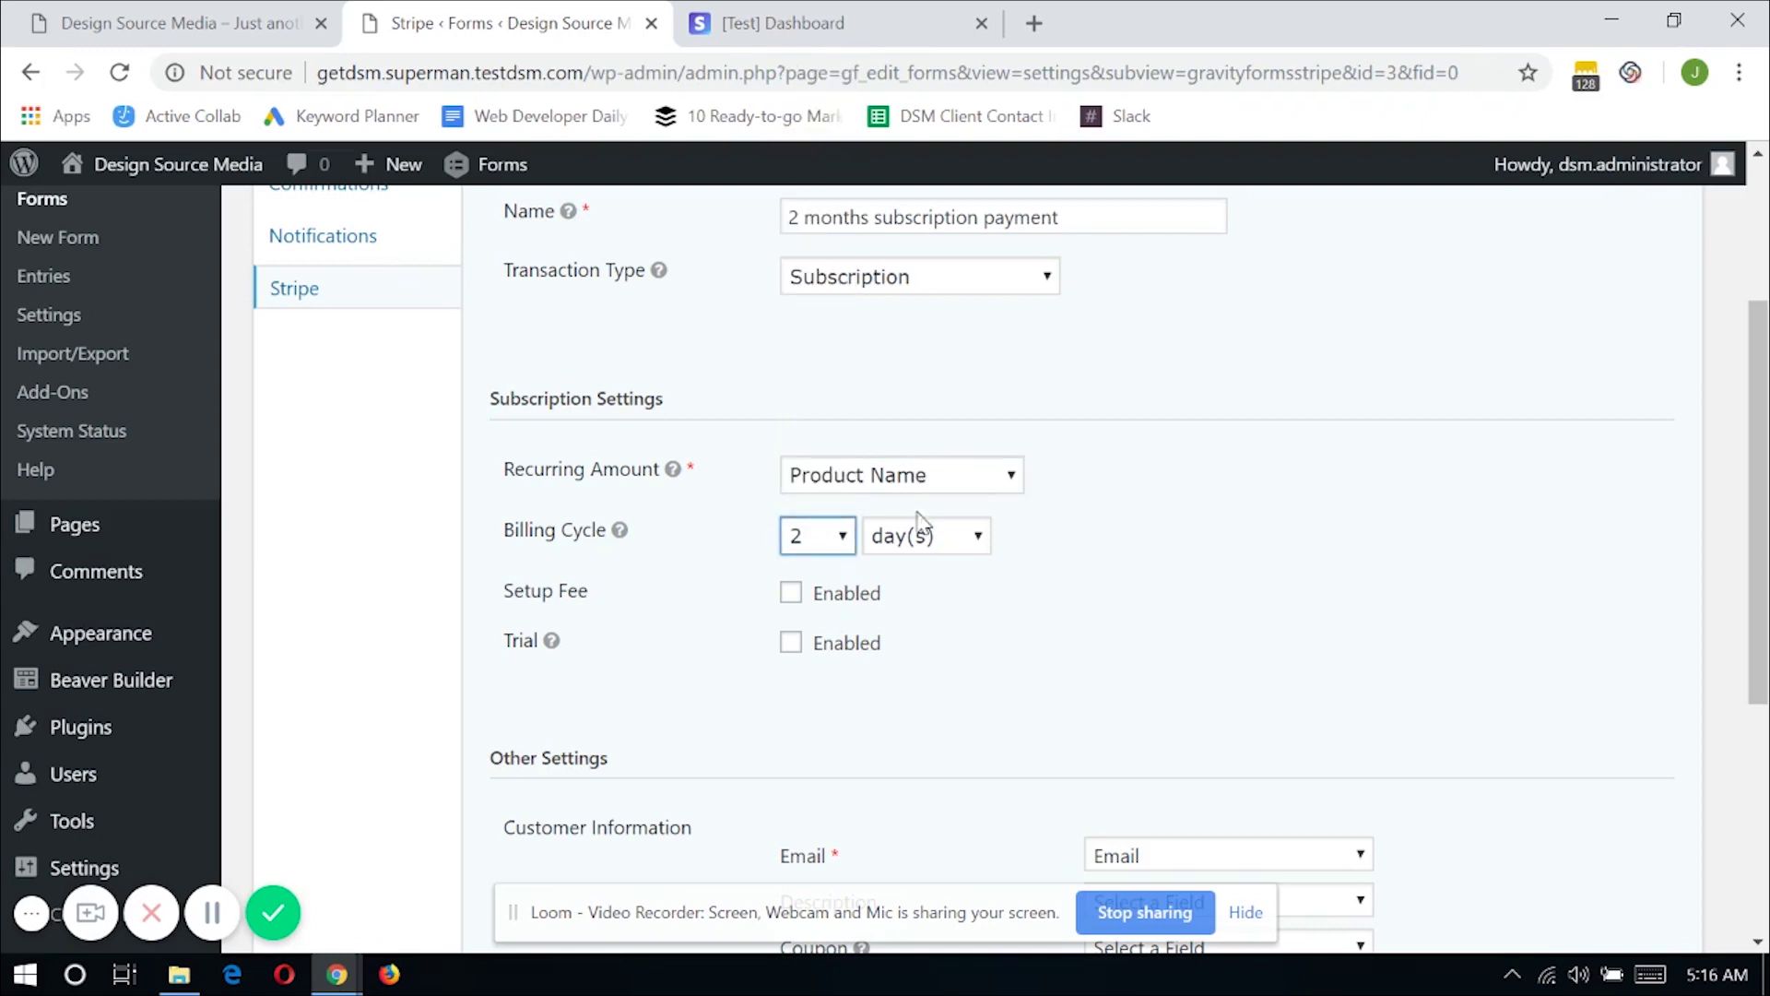
{"action": "left_click", "coordinate": [926, 544]}
{"action": "left_click", "coordinate": [917, 614]}
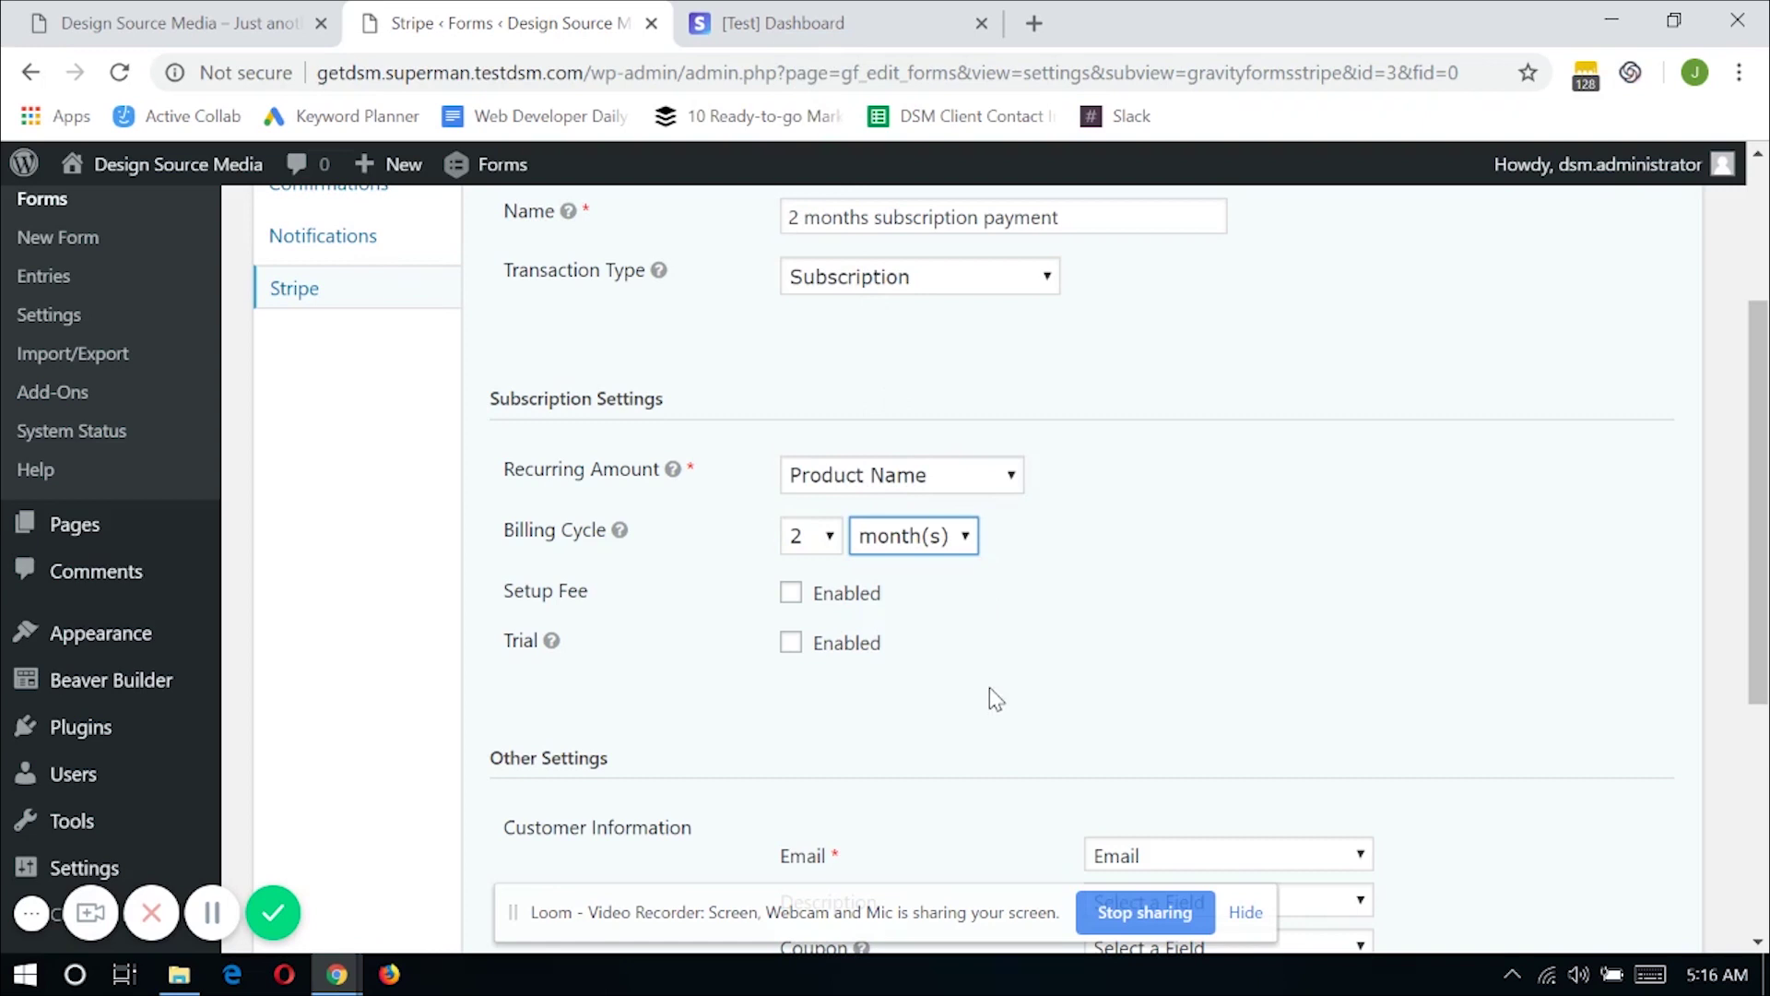
{"action": "scroll", "coordinate": [989, 692], "scroll_direction": "down", "scroll_amount": 2}
{"action": "scroll", "coordinate": [988, 705], "scroll_direction": "down", "scroll_amount": 3}
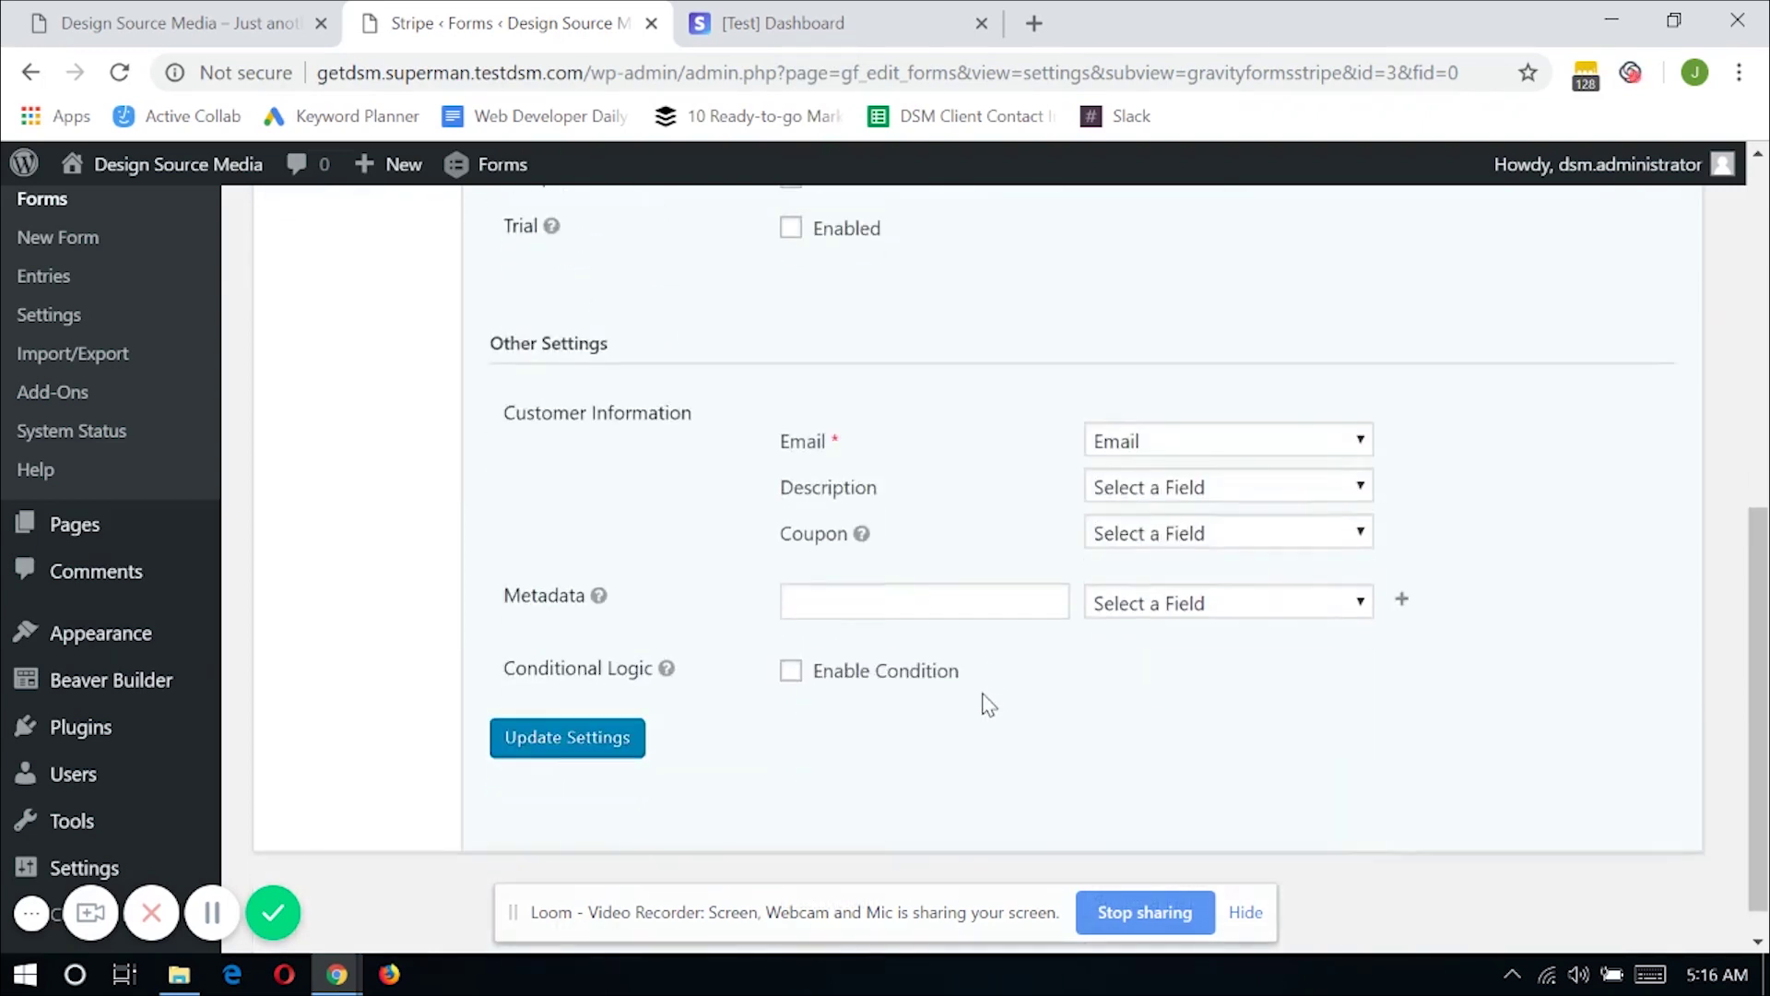
Enable a feed condition requiring Product Name is '2 months subscription'
{"action": "left_click", "coordinate": [850, 684]}
{"action": "scroll", "coordinate": [922, 692], "scroll_direction": "down", "scroll_amount": 1}
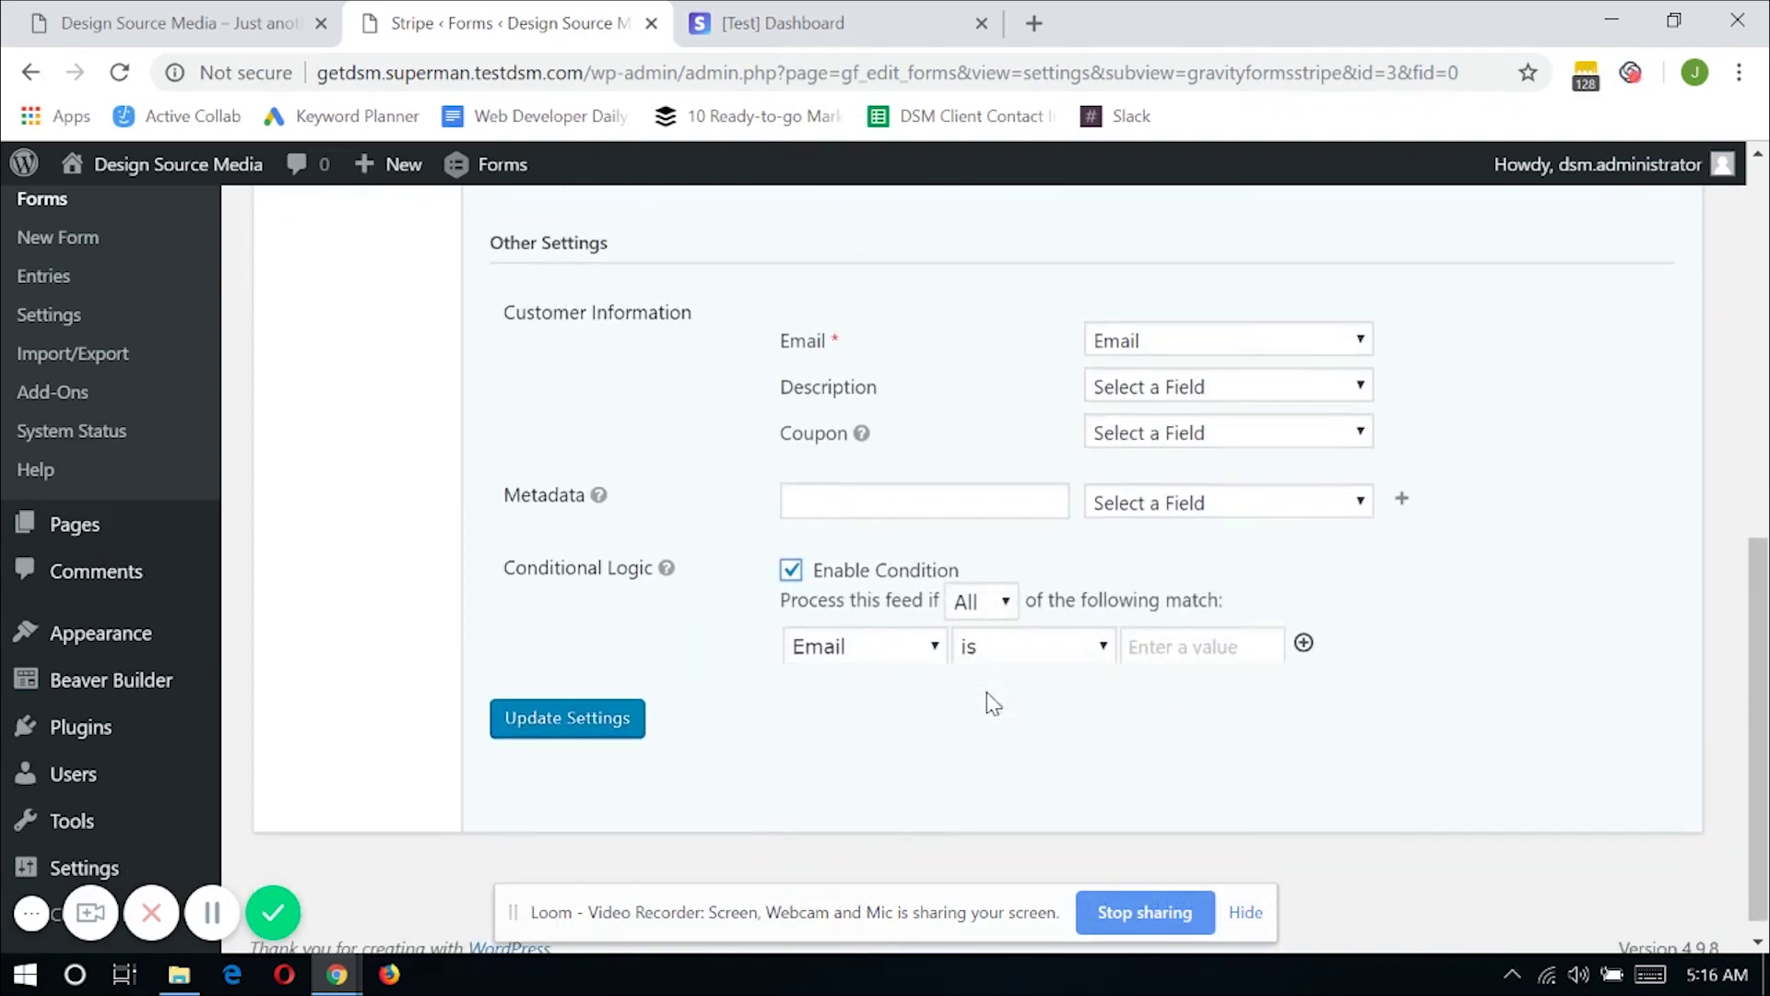
{"action": "left_click", "coordinate": [888, 653]}
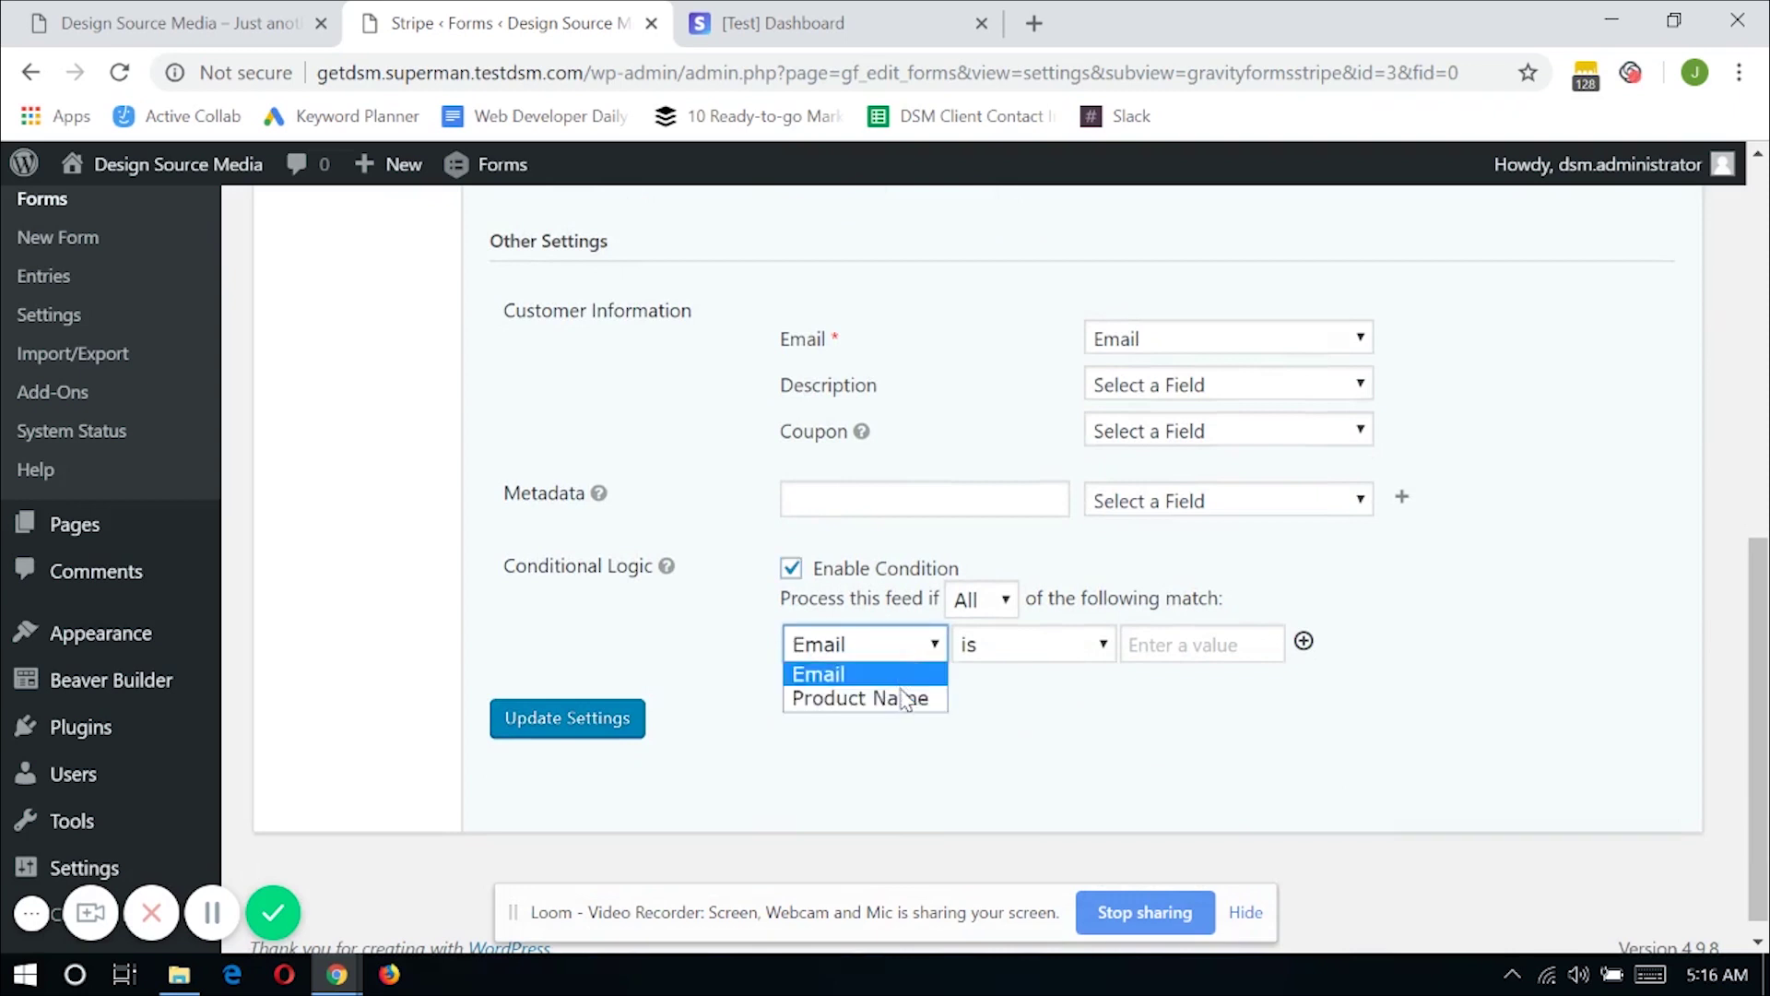
{"action": "left_click", "coordinate": [907, 704]}
{"action": "left_click", "coordinate": [1178, 652]}
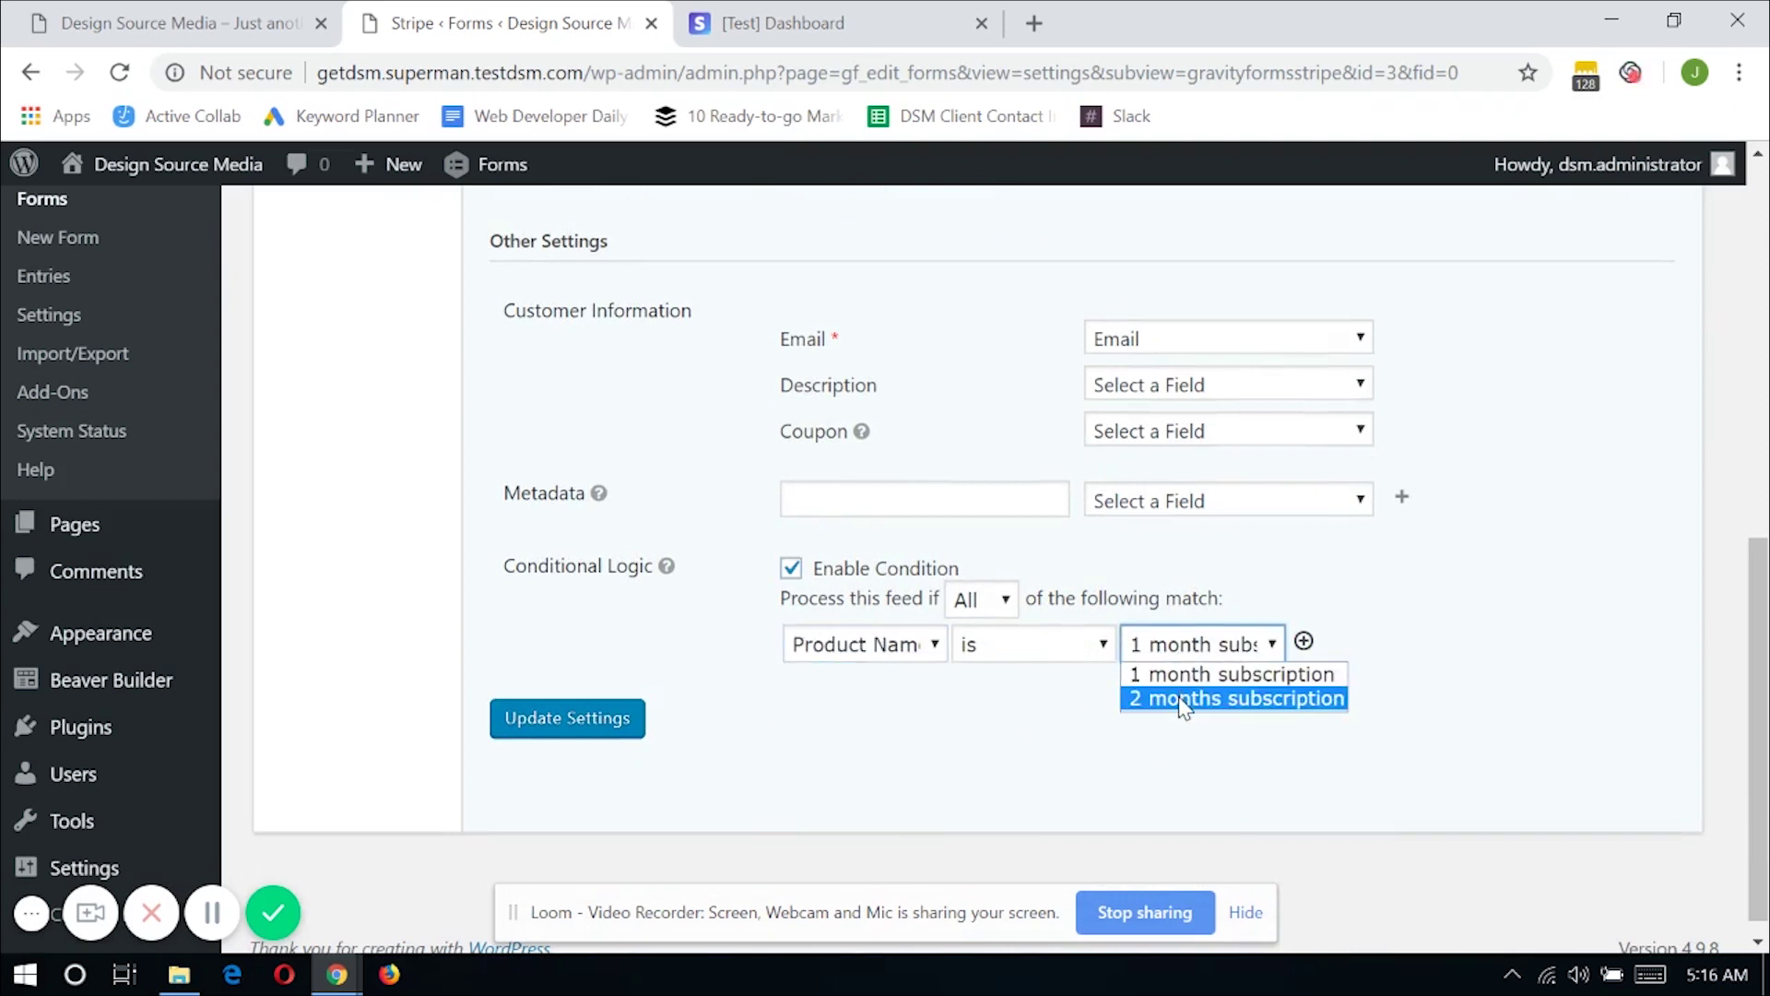
{"action": "left_click", "coordinate": [1182, 699]}
Save the feed with Update Settings and check the success message
{"action": "left_click", "coordinate": [613, 719]}
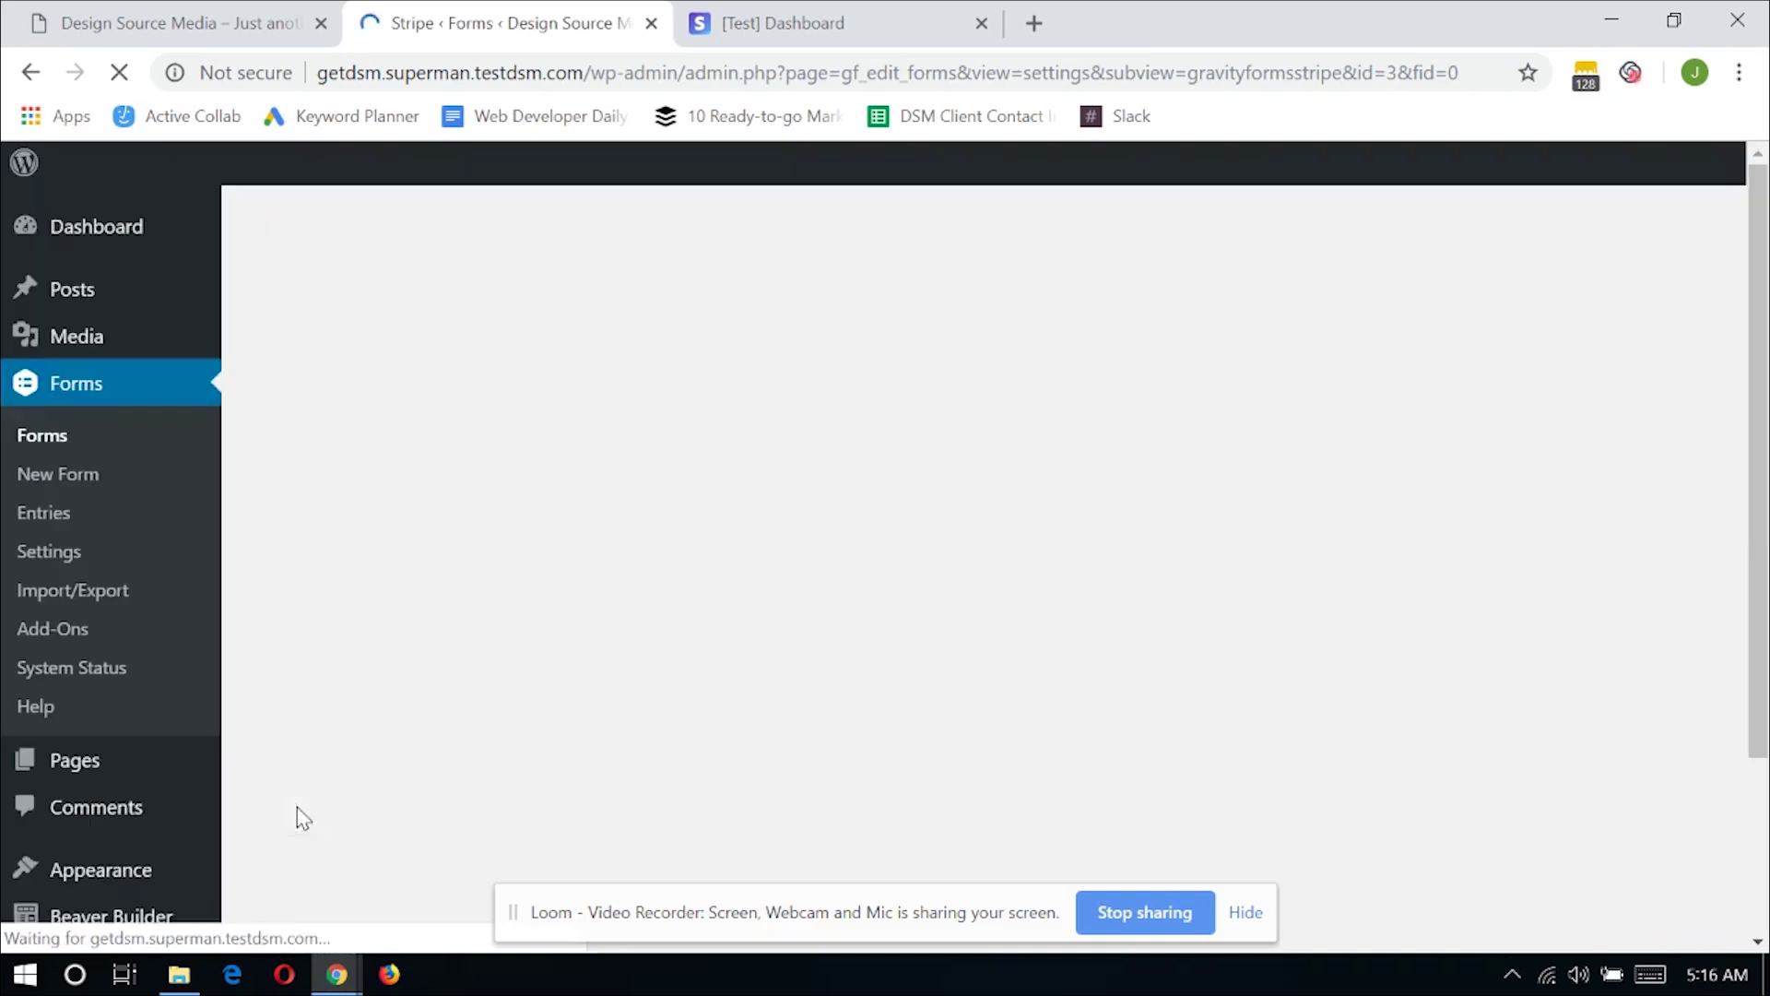
{"action": "scroll", "coordinate": [394, 793], "scroll_direction": "down", "scroll_amount": 1}
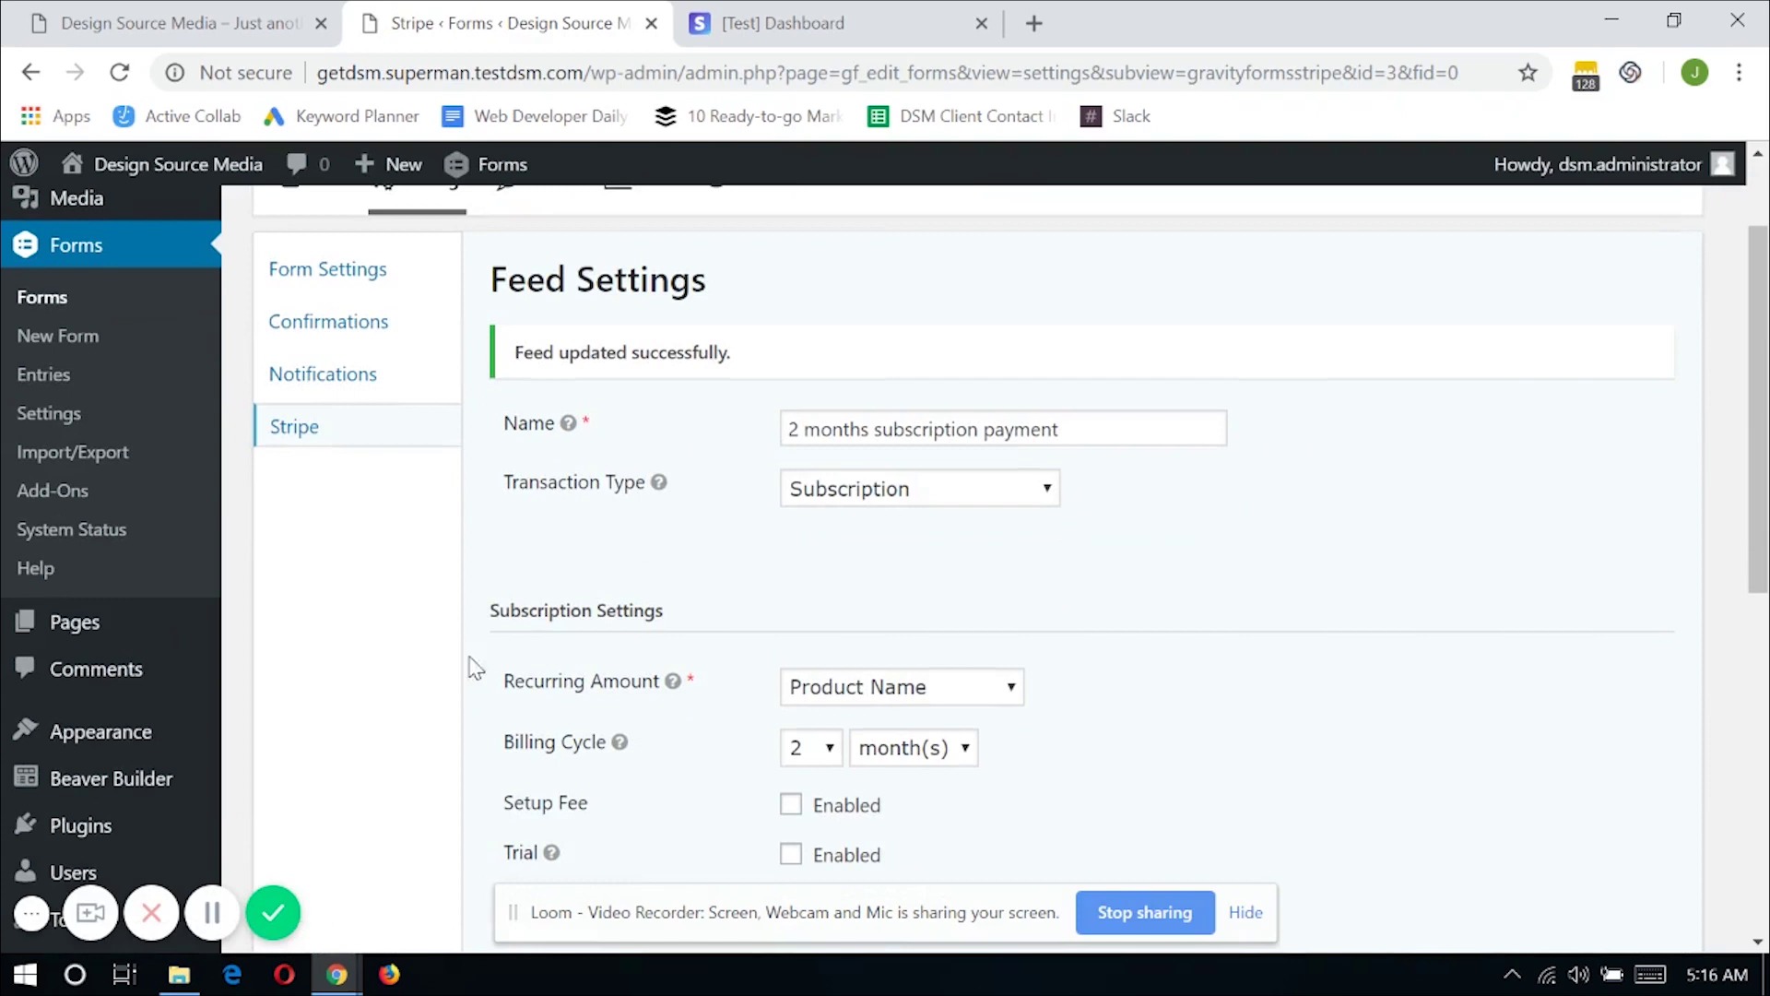
{"action": "scroll", "coordinate": [670, 634], "scroll_direction": "up", "scroll_amount": 1}
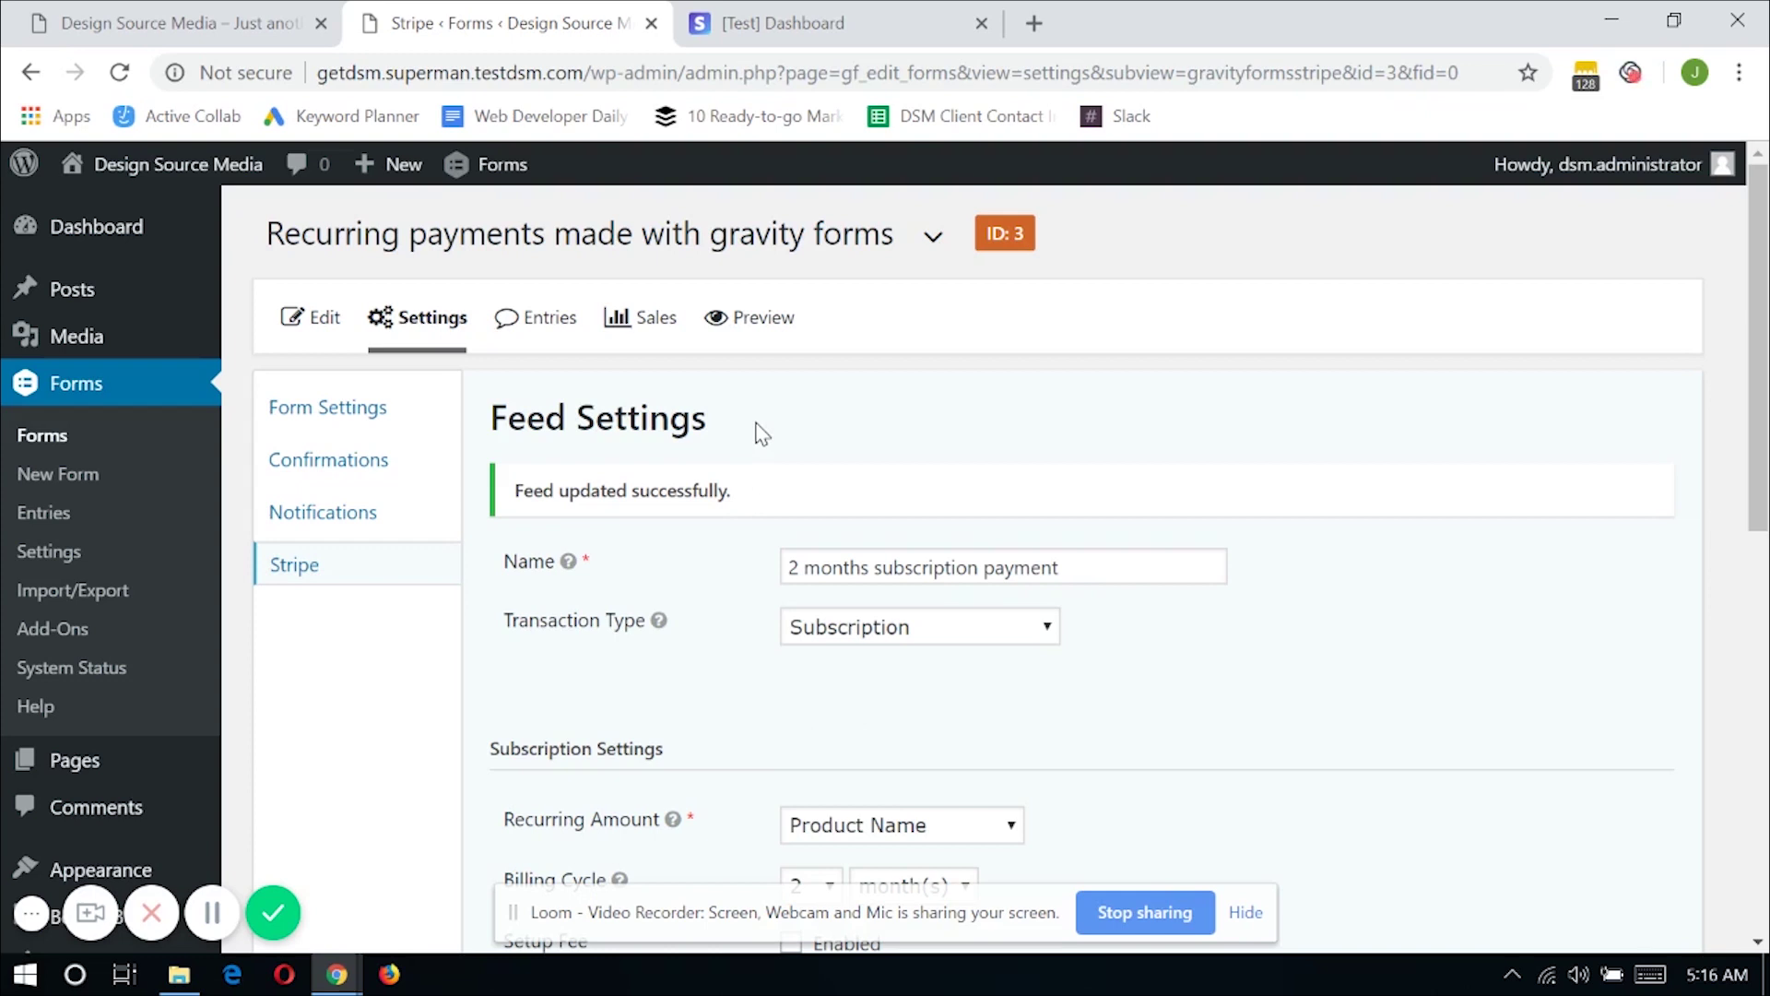
Preview the form and enter the customer's e-mail address in the Email field
{"action": "left_click", "coordinate": [760, 323]}
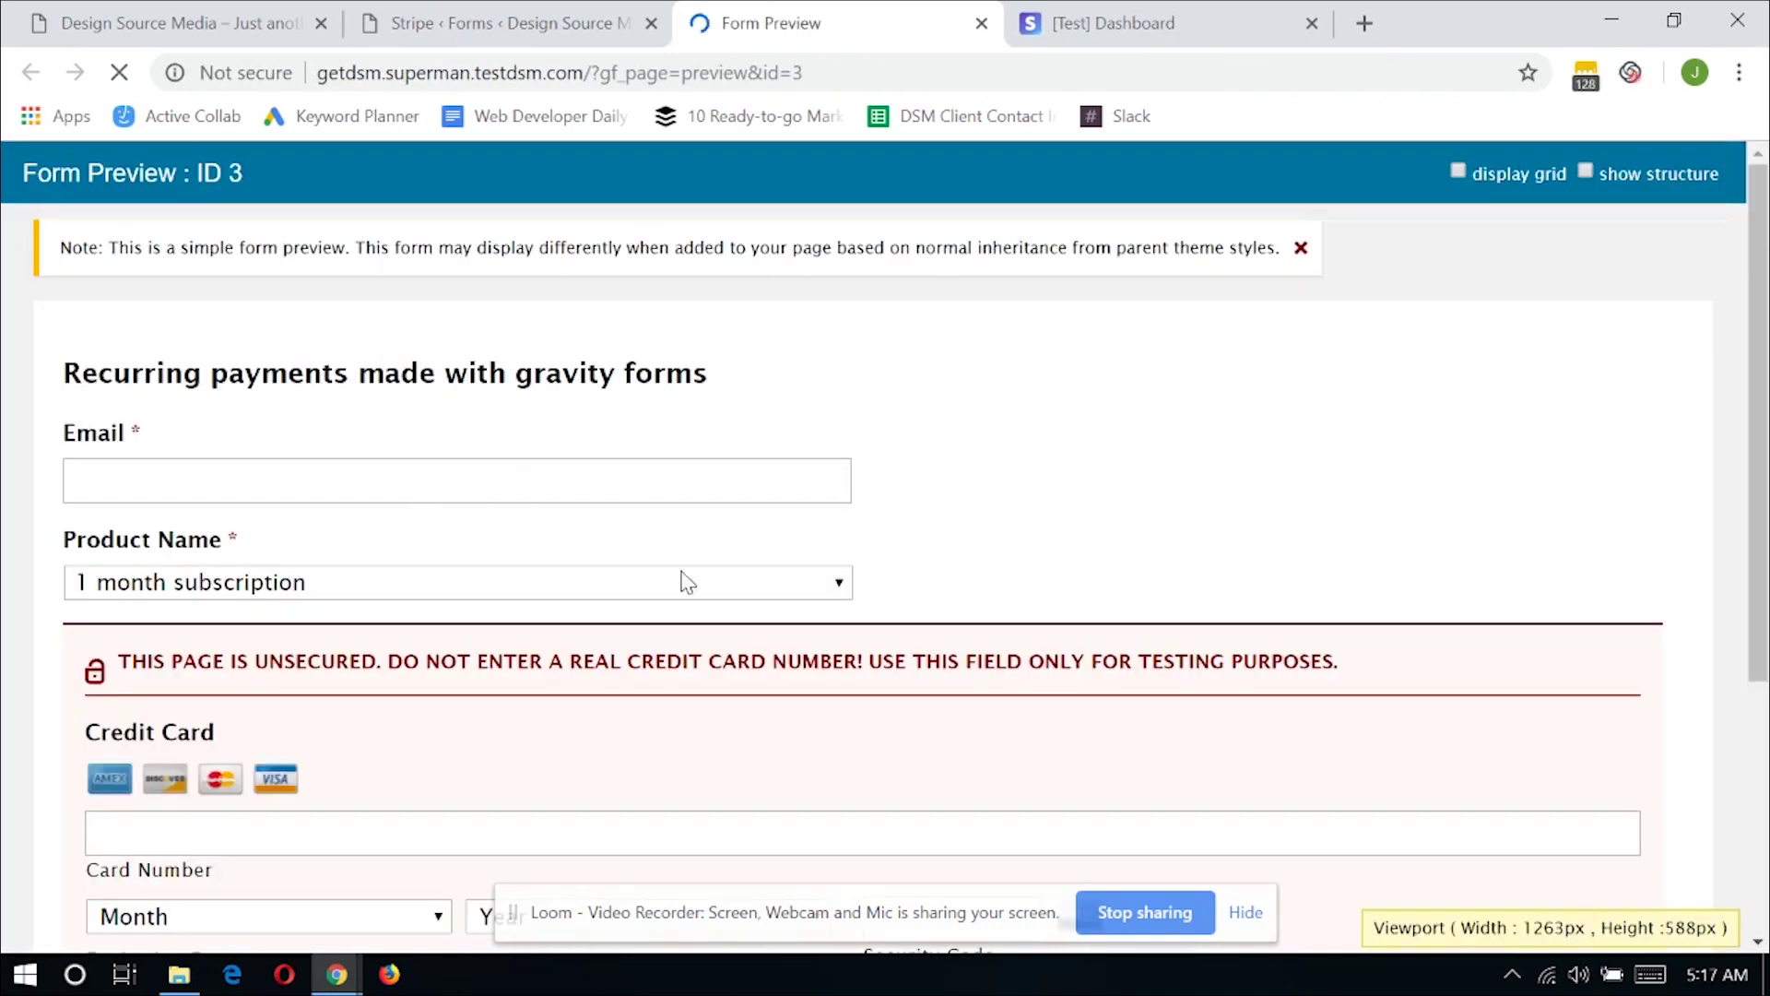
{"action": "left_click", "coordinate": [431, 498]}
{"action": "left_click", "coordinate": [445, 494]}
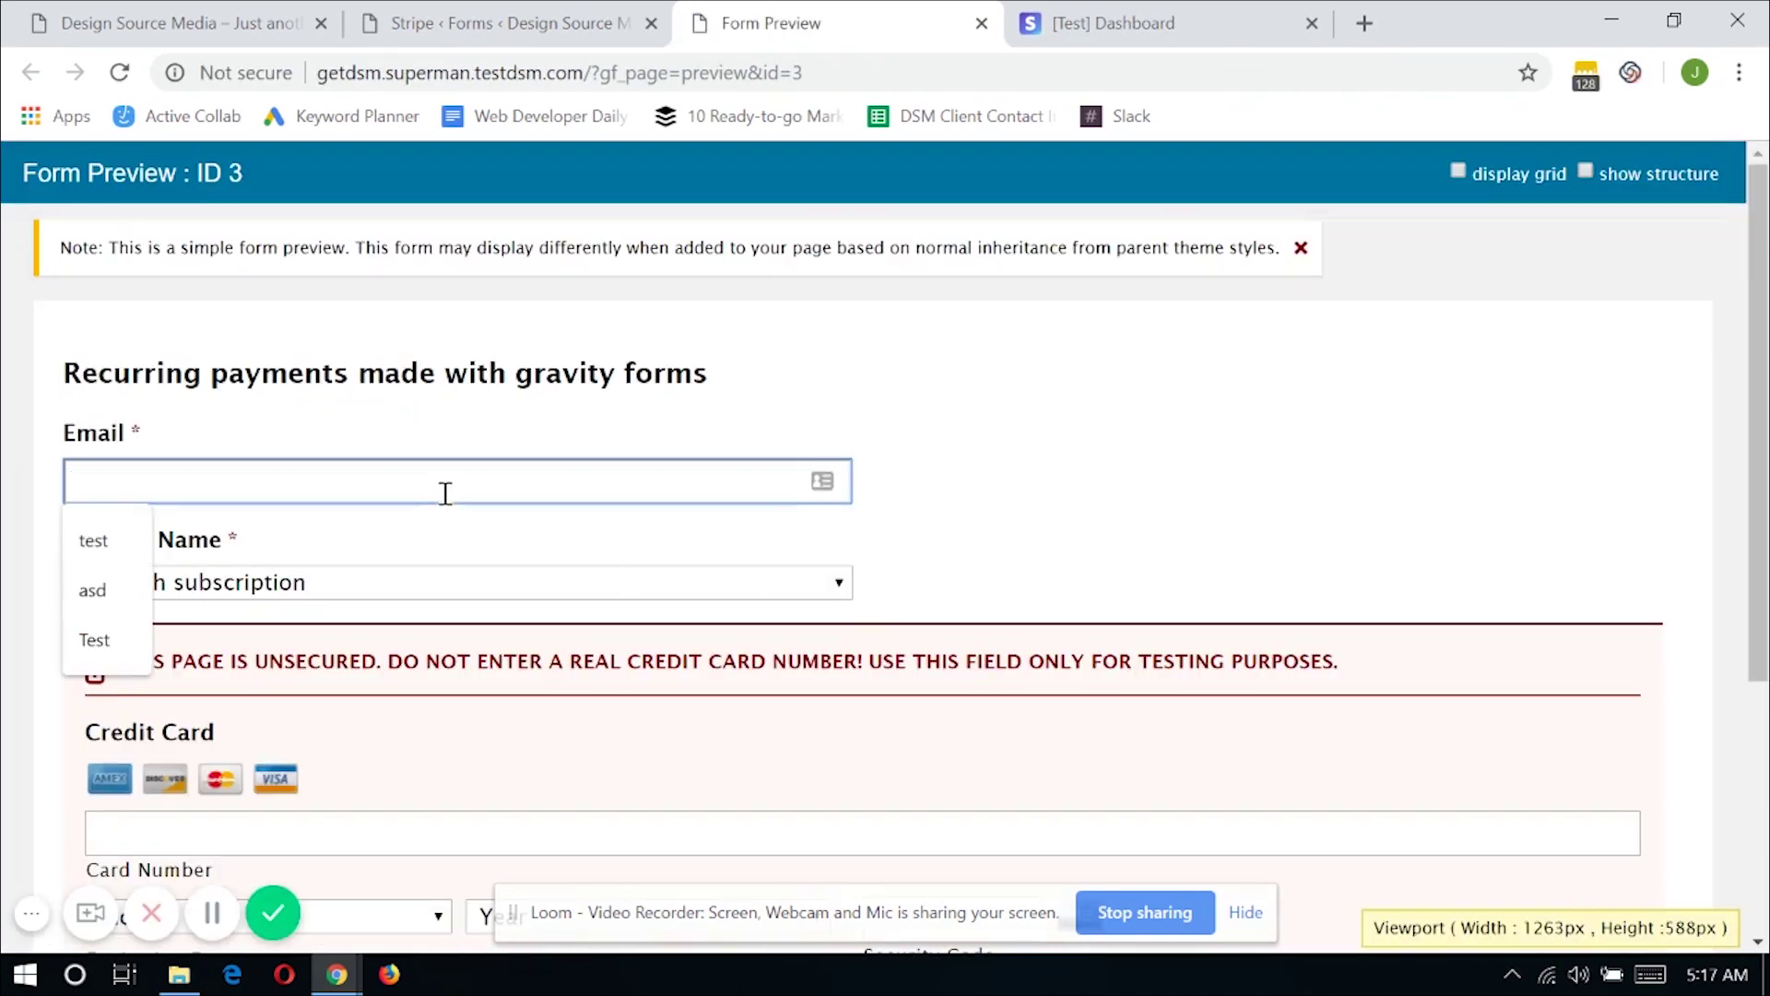
{"action": "type", "text": "joshua"}
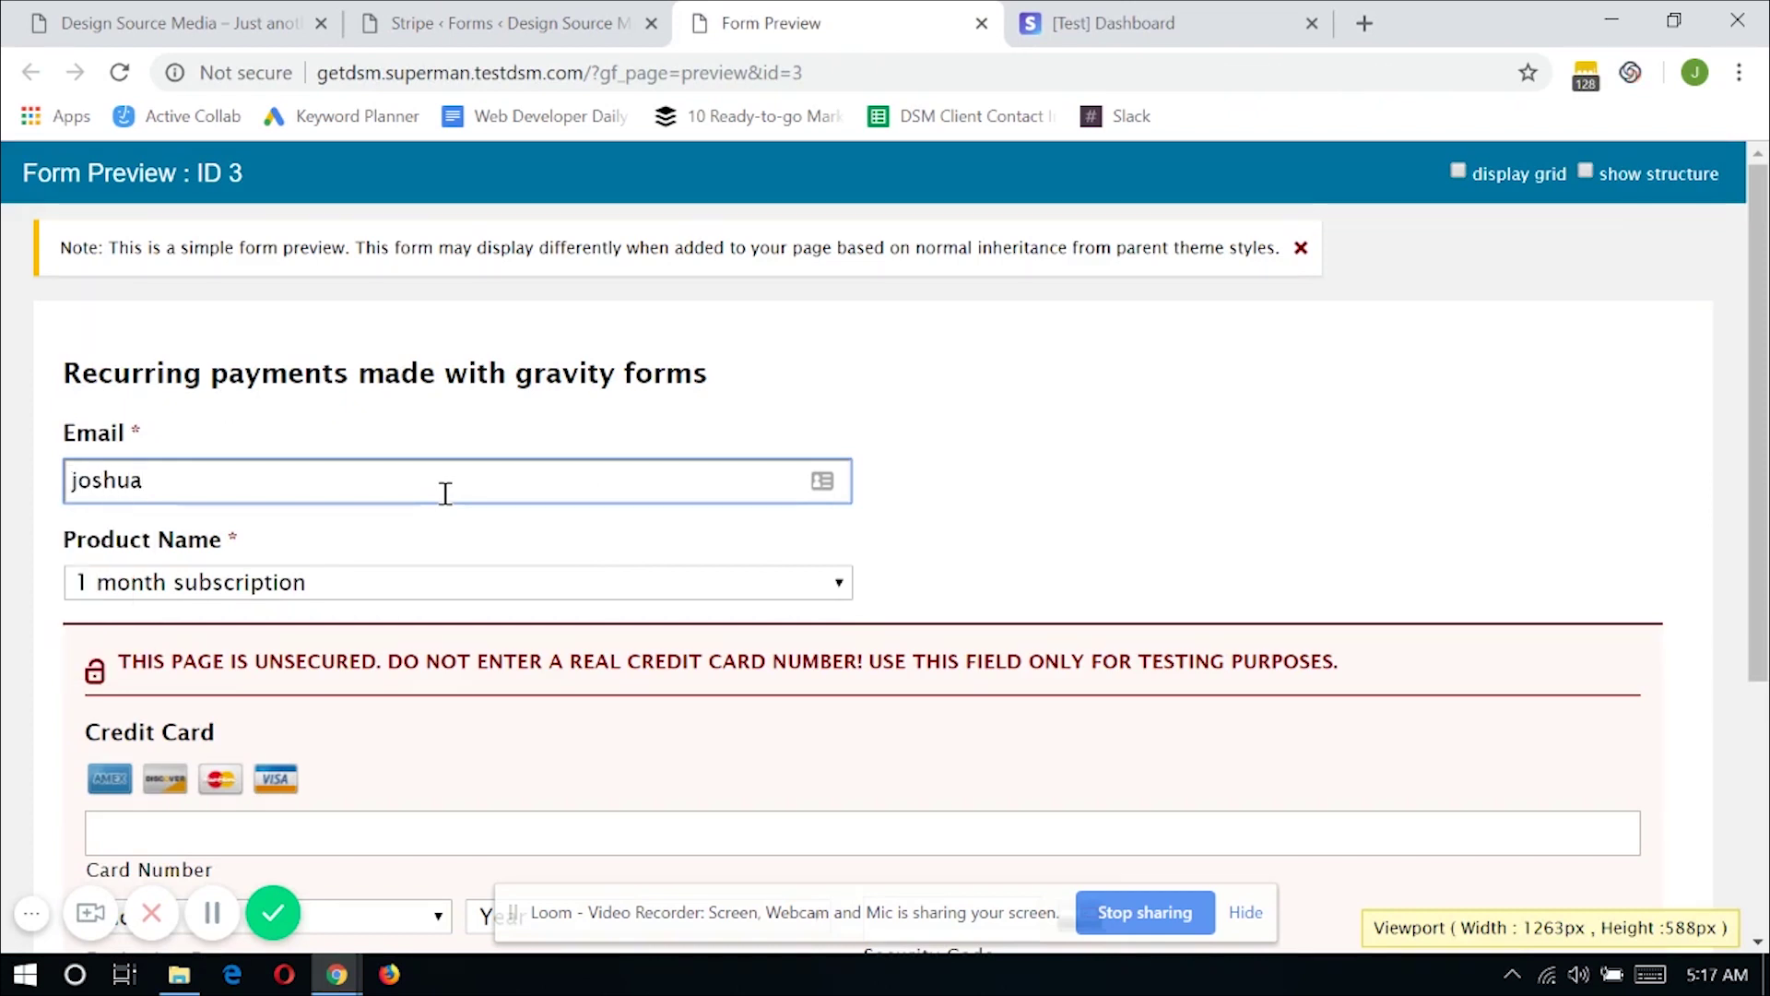
{"action": "key", "text": "ctrl+BackSpace"}
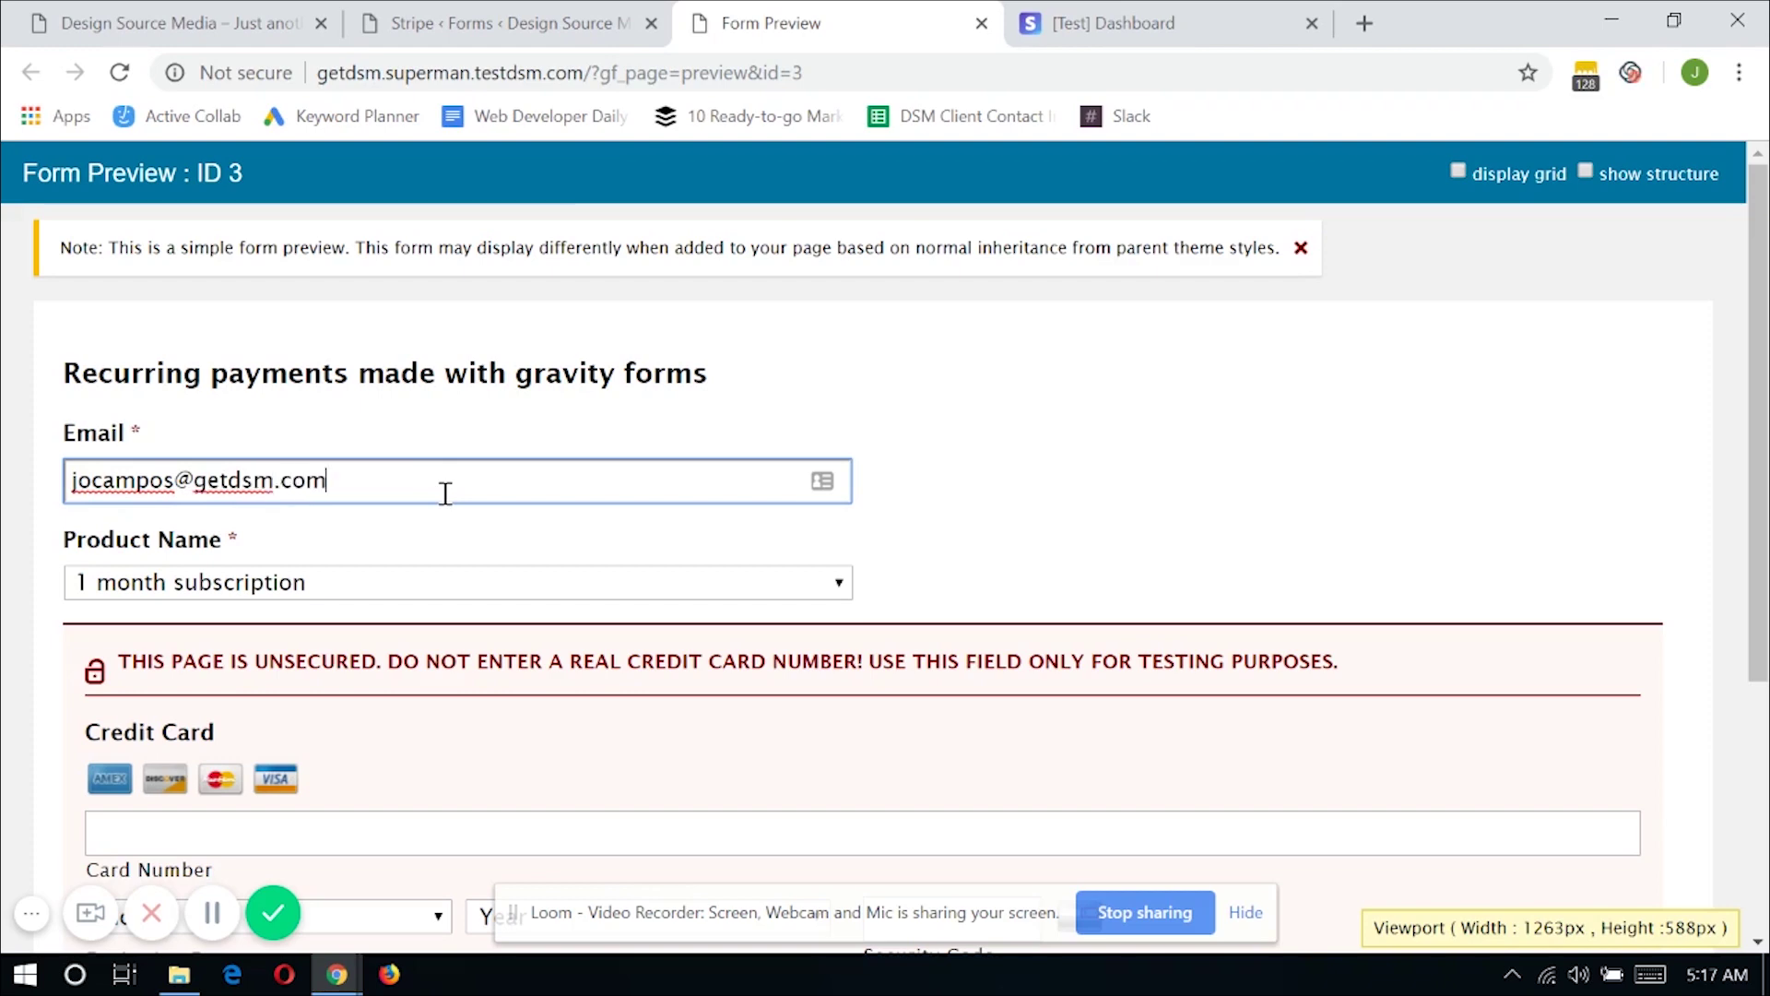
Fill in the test card: pasted number, expiry 01/2019, security code 111, cardholder 'Design Source Media'
{"action": "scroll", "coordinate": [458, 516], "scroll_direction": "down", "scroll_amount": 1}
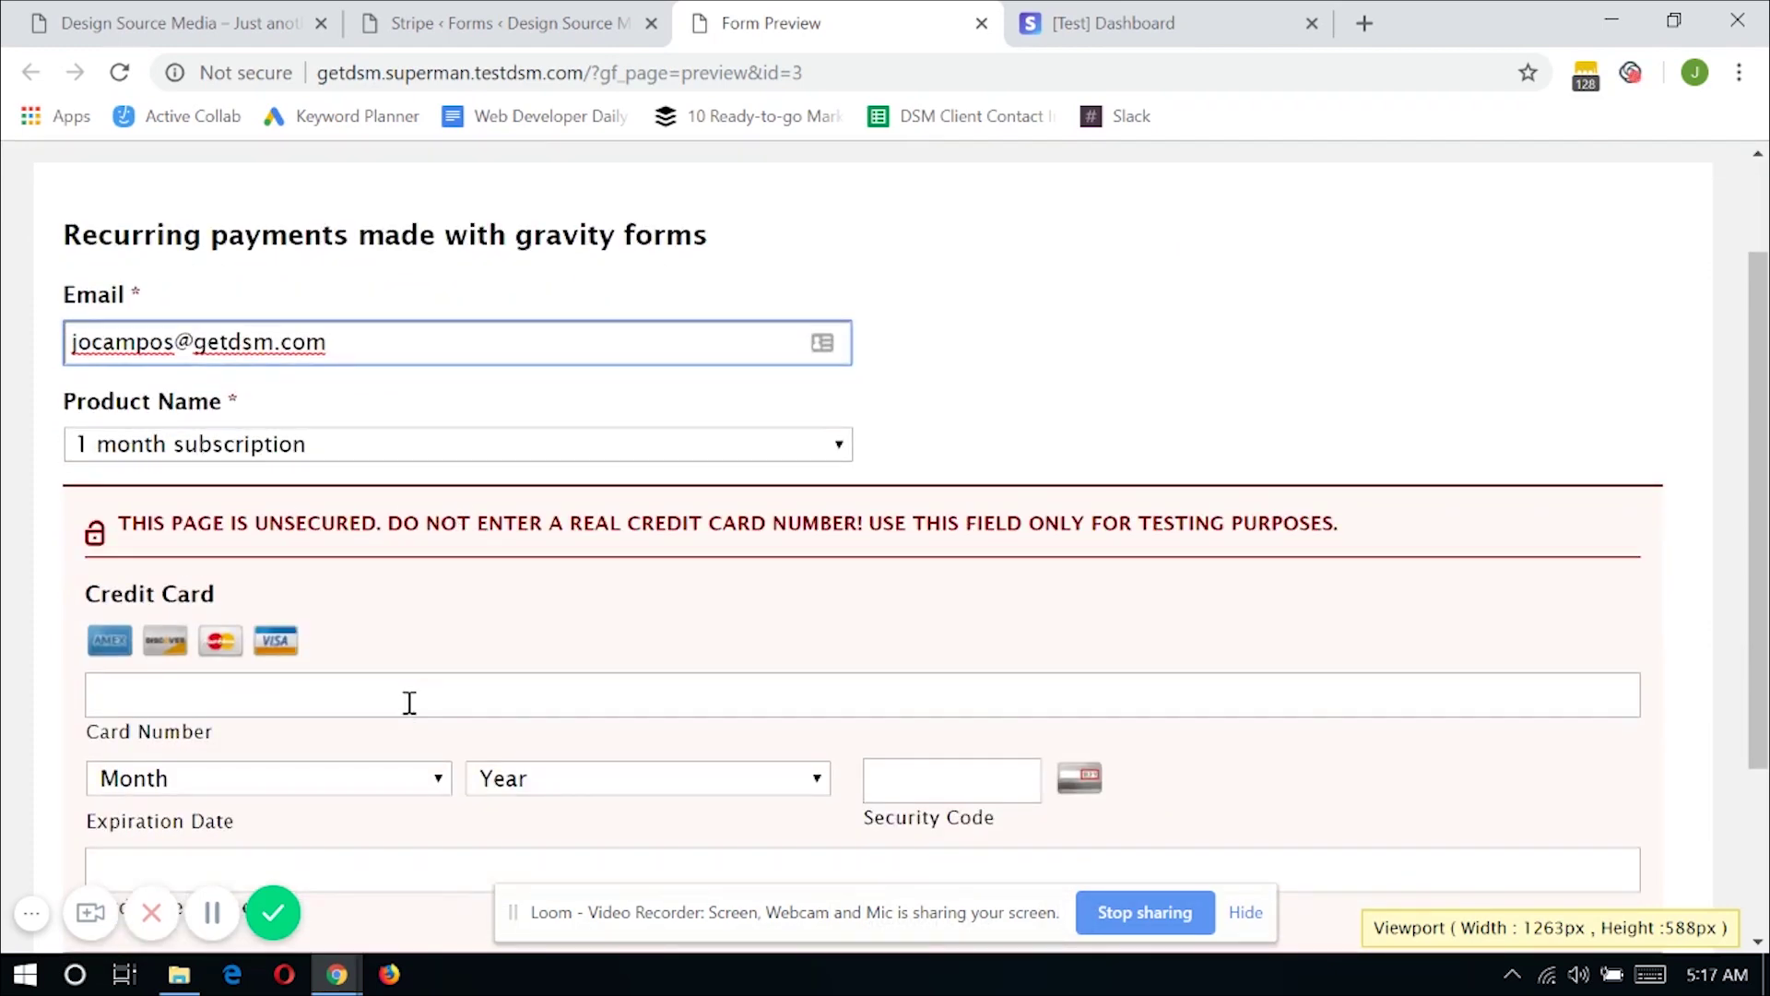
{"action": "scroll", "coordinate": [274, 541], "scroll_direction": "down", "scroll_amount": 2}
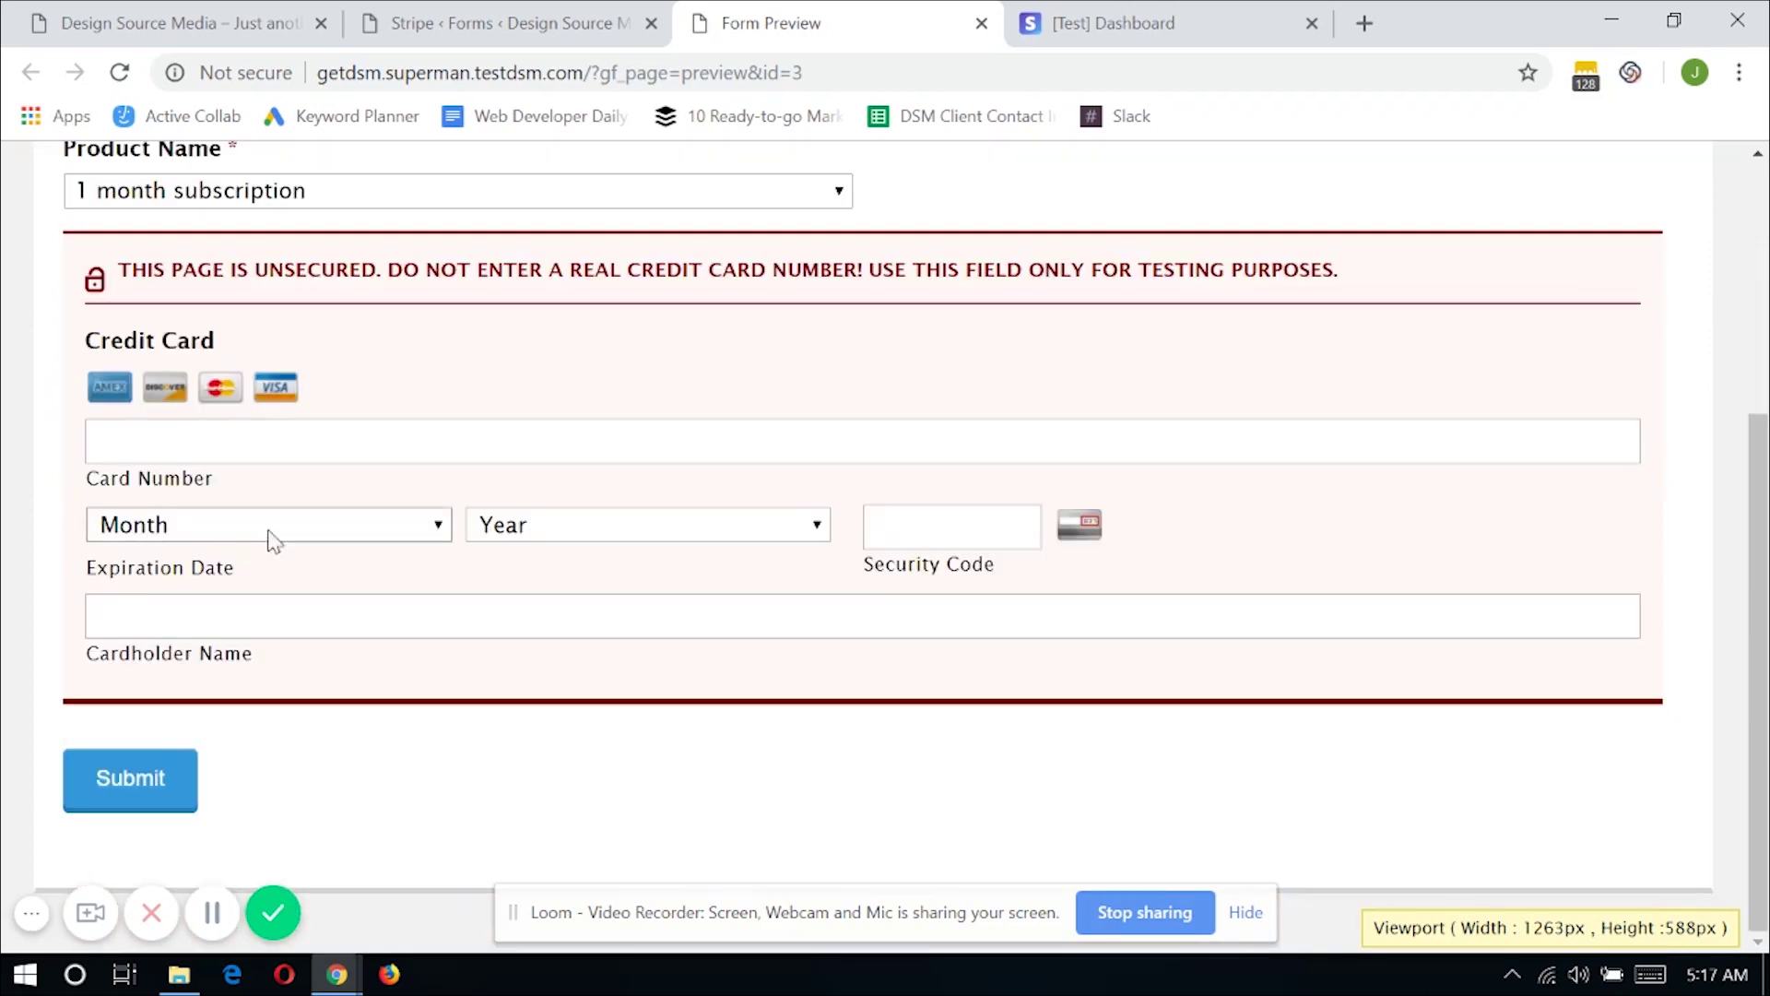
{"action": "left_click", "coordinate": [308, 427]}
{"action": "key", "text": "ctrl+v"}
{"action": "left_click", "coordinate": [376, 541]}
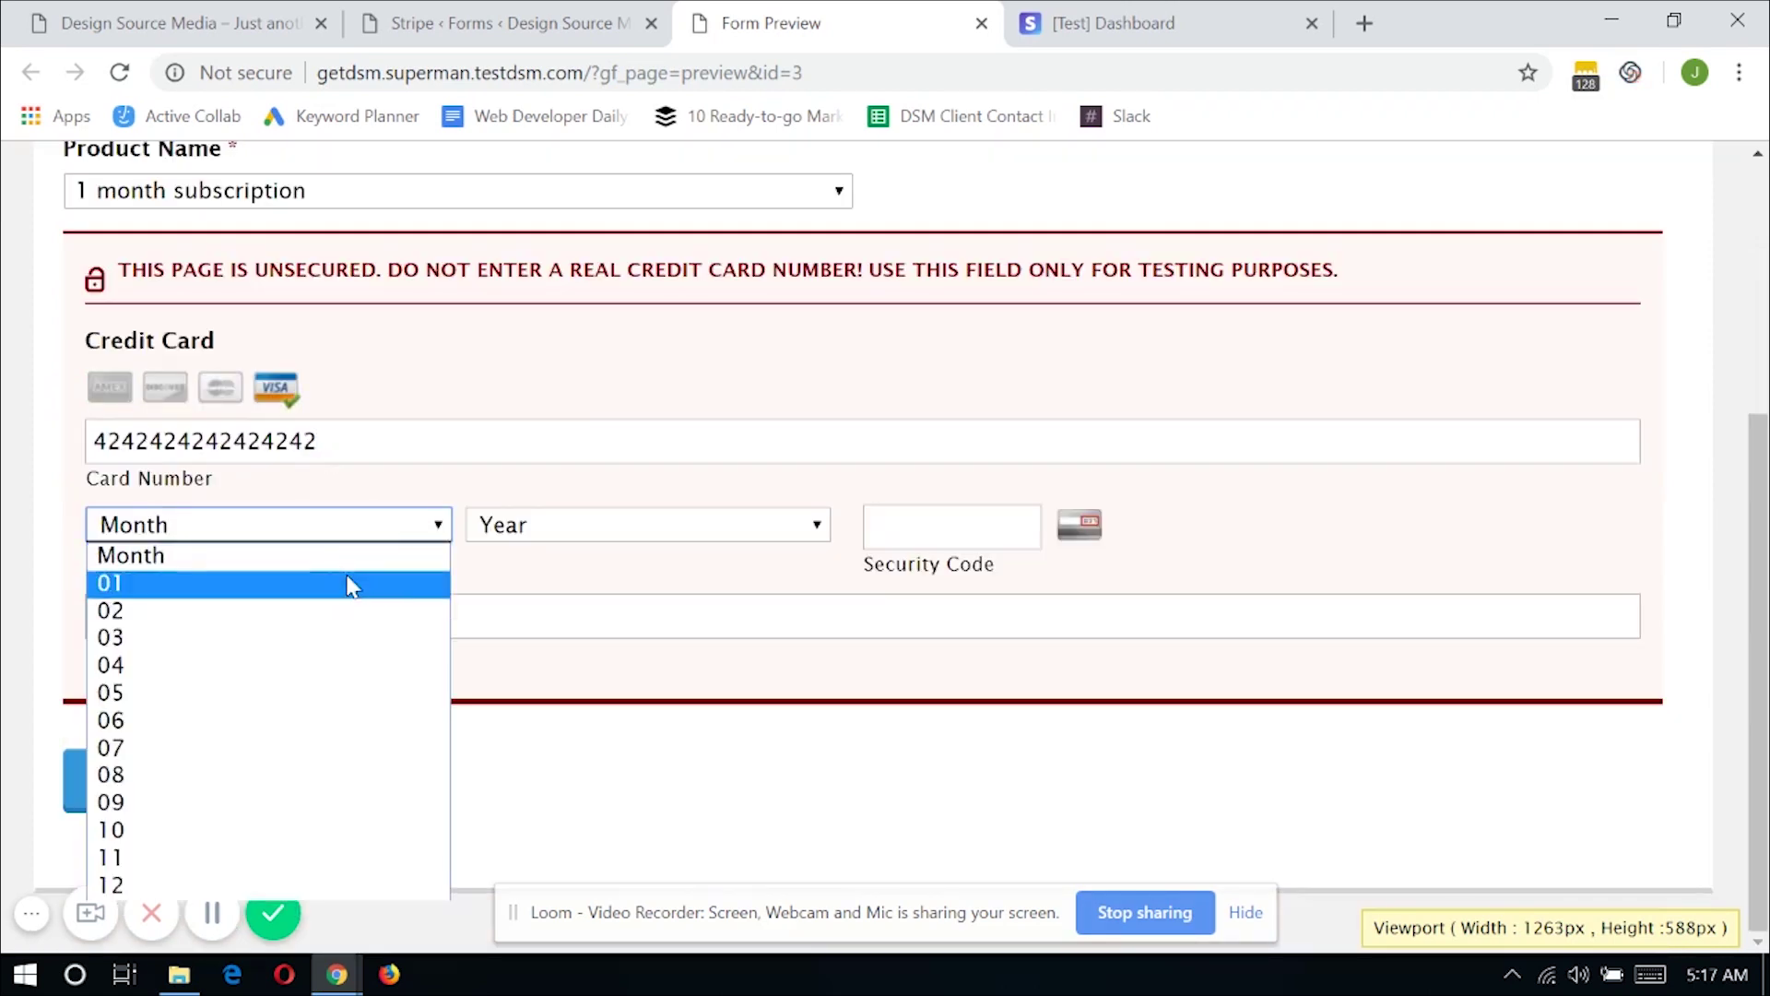
{"action": "left_click", "coordinate": [350, 585]}
{"action": "left_click", "coordinate": [561, 527]}
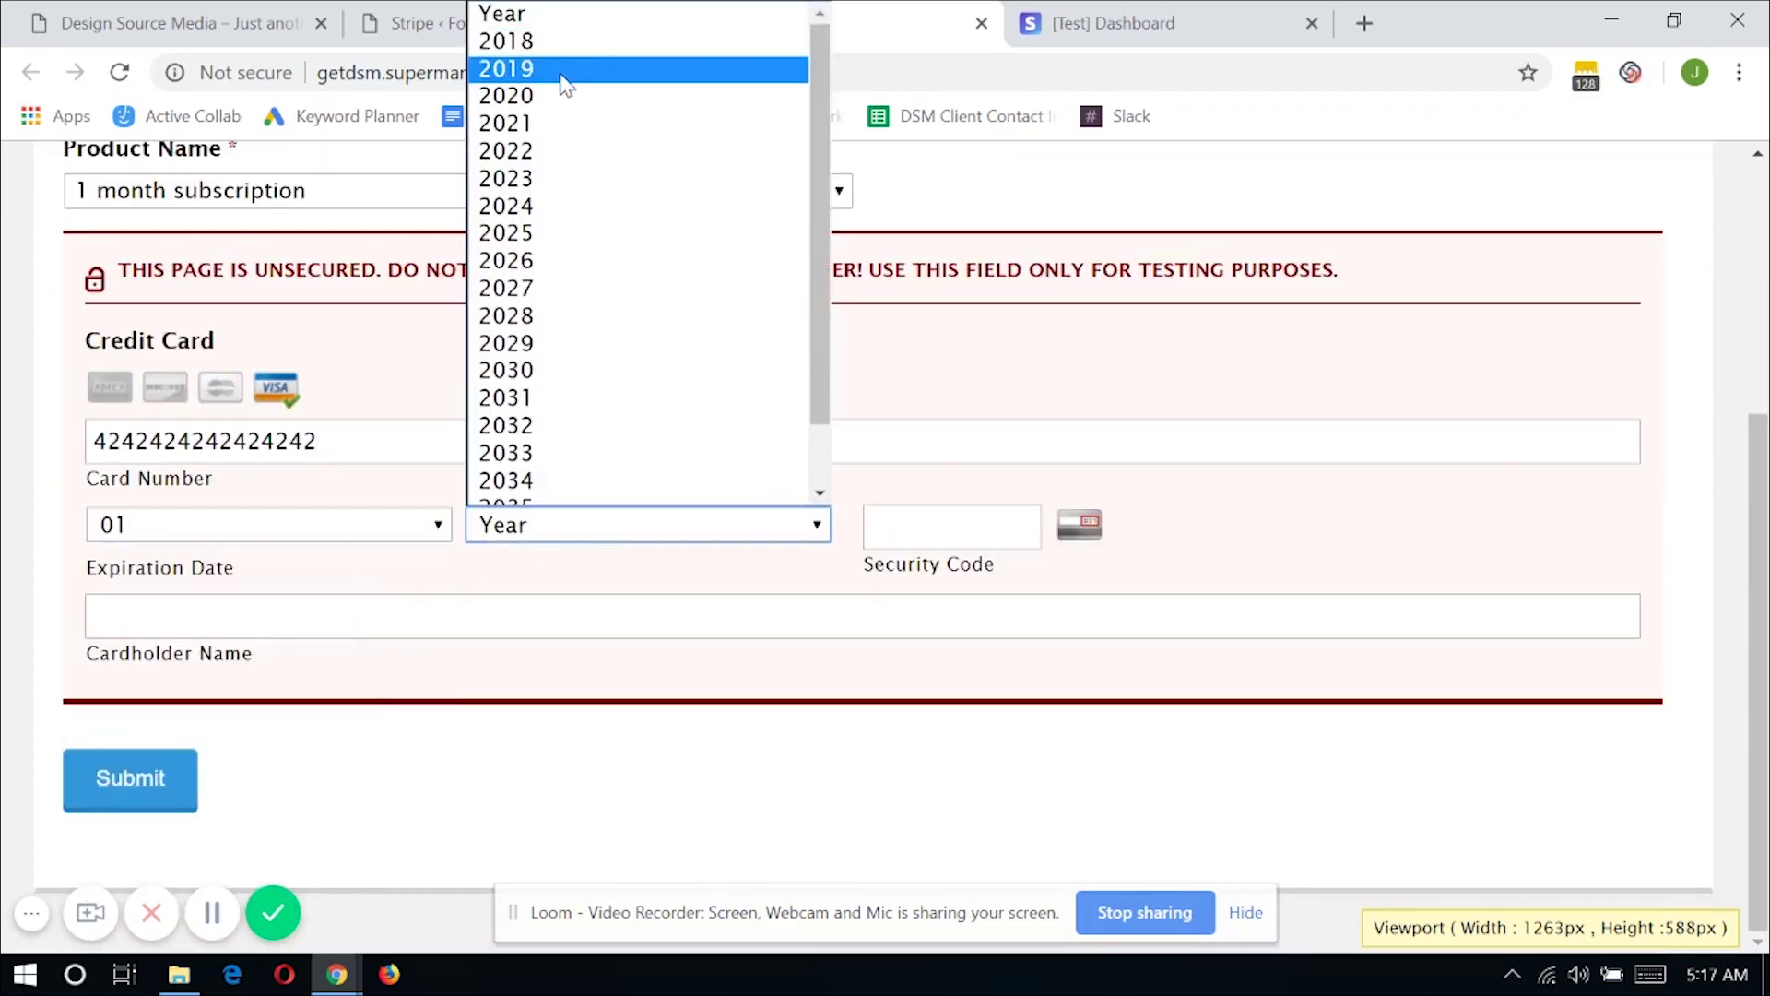
{"action": "left_click", "coordinate": [564, 81]}
{"action": "key", "text": "Tab"}
{"action": "type", "text": "111"}
{"action": "key", "text": "Tab"}
{"action": "type", "text": "D"}
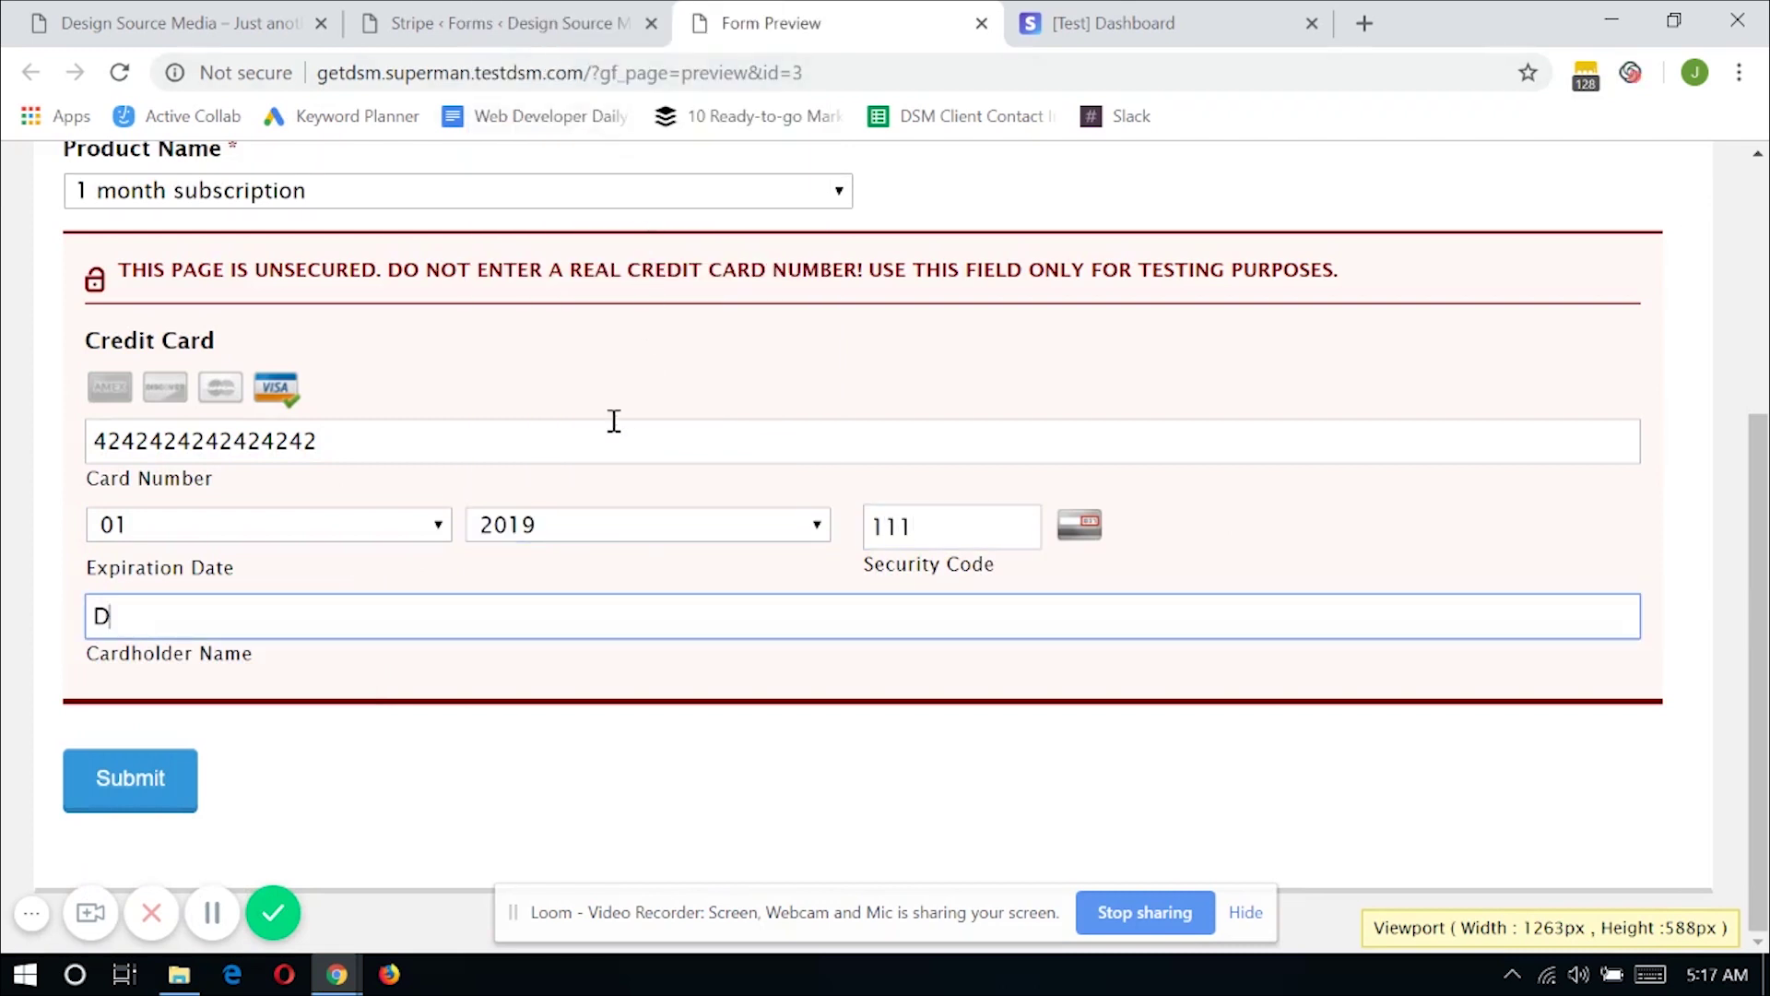
{"action": "type", "text": "esign Source Med"}
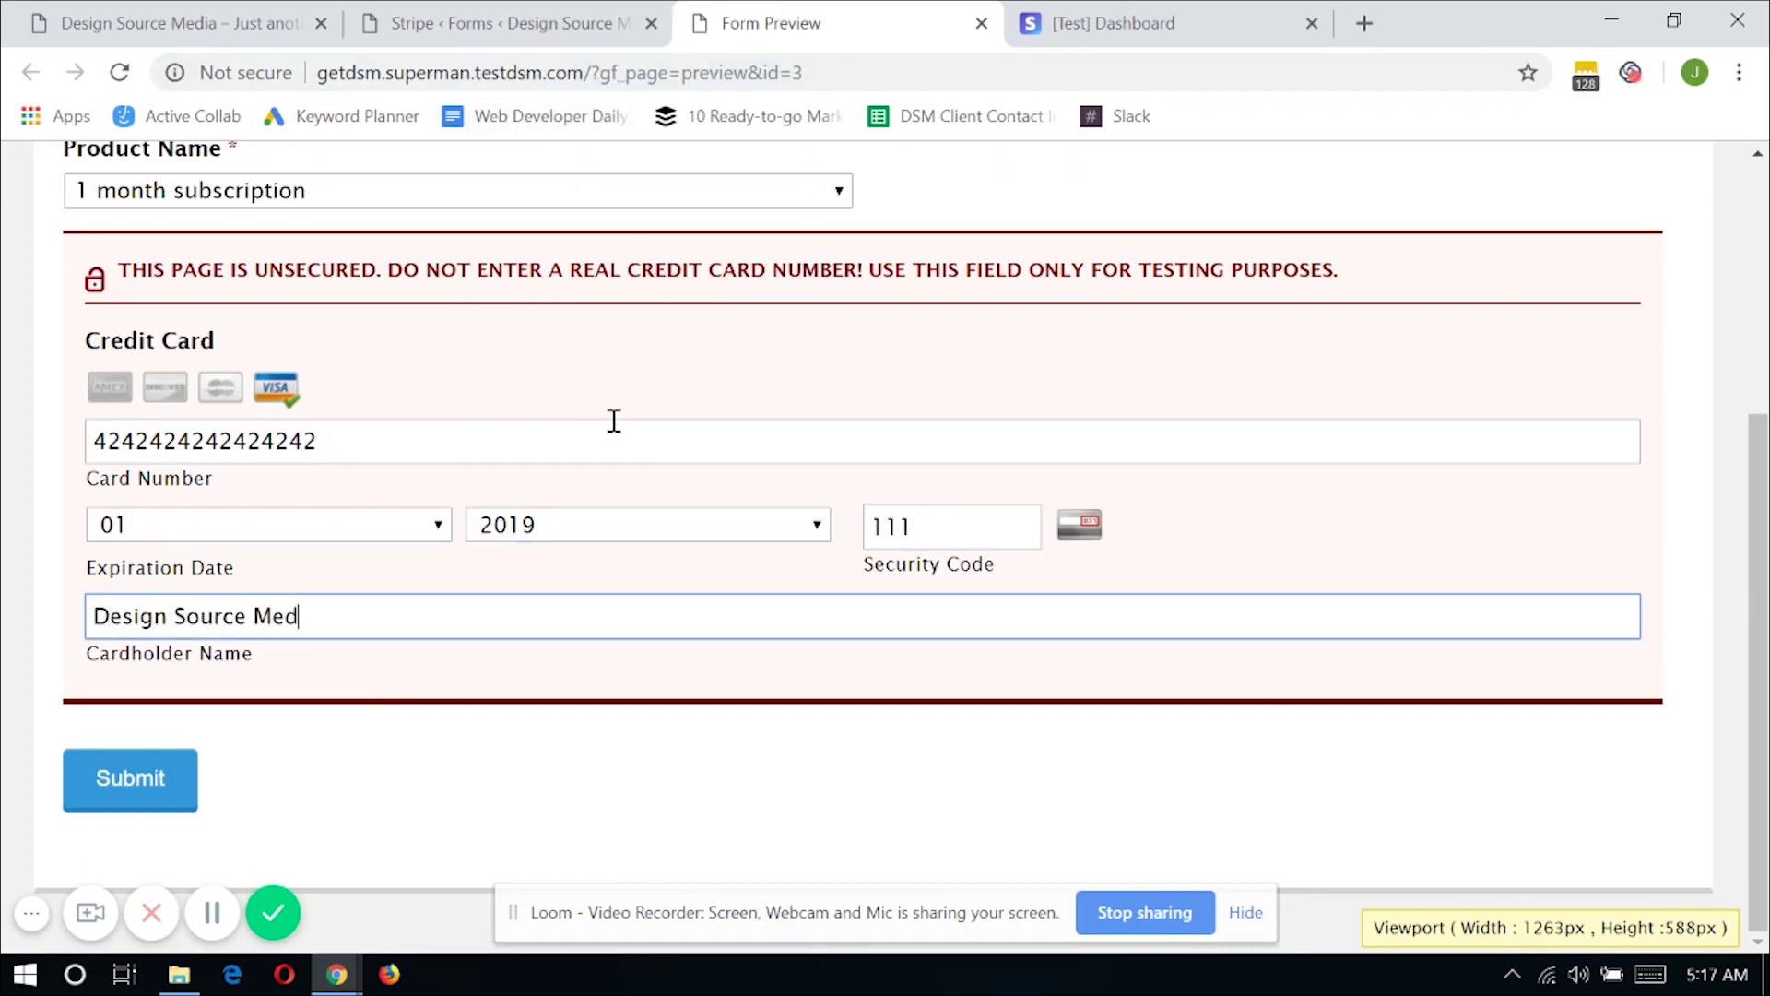
{"action": "type", "text": "ia"}
Submit the test subscription order, decline saving the card, and return to Stripe
{"action": "left_click", "coordinate": [164, 780]}
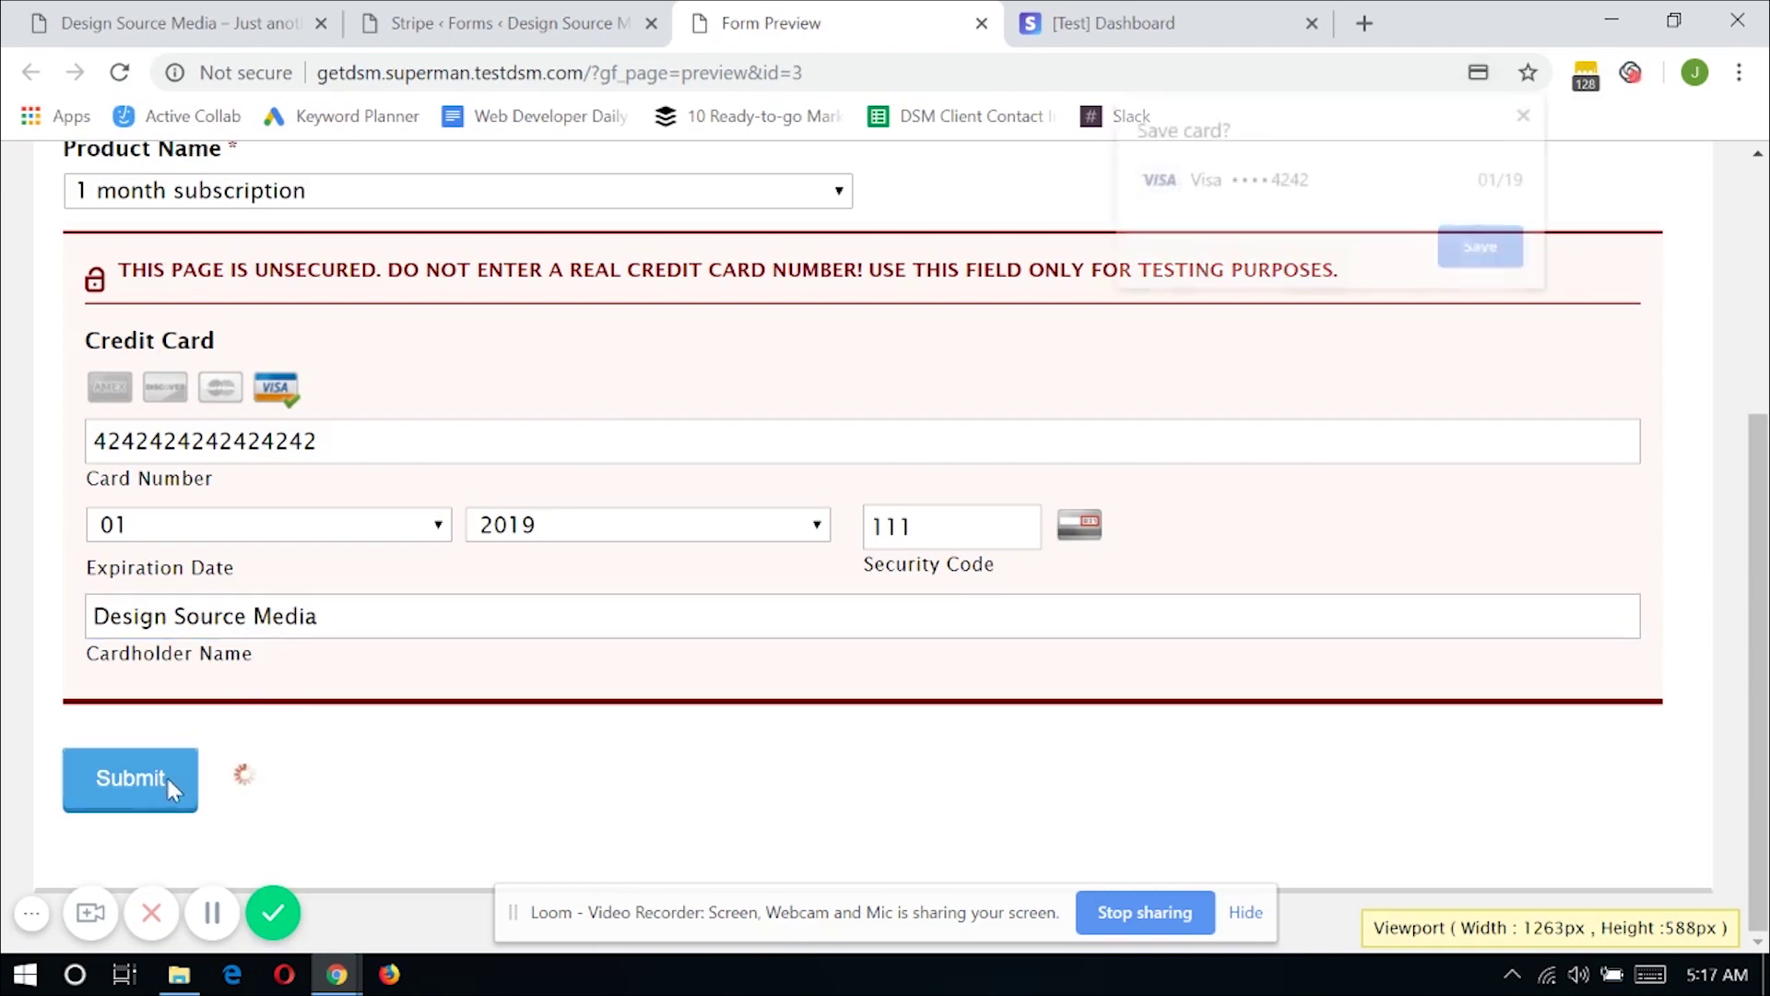
{"action": "left_click", "coordinate": [1530, 113]}
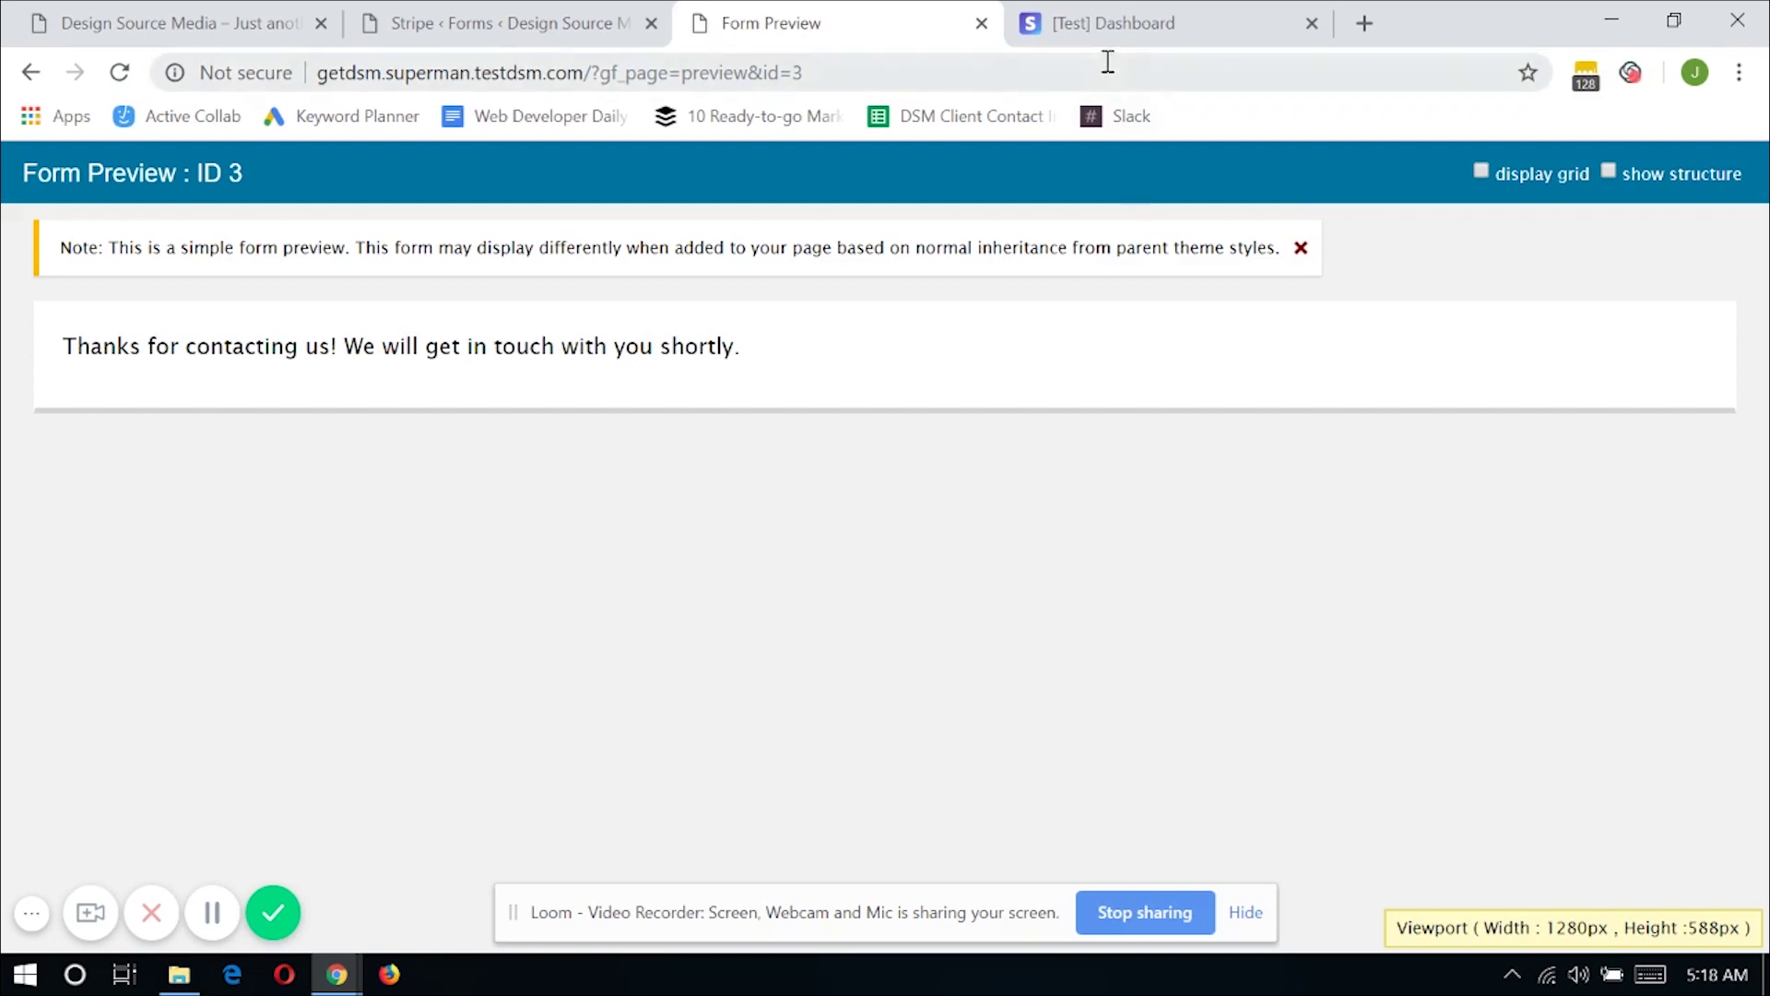
{"action": "left_click", "coordinate": [1098, 35]}
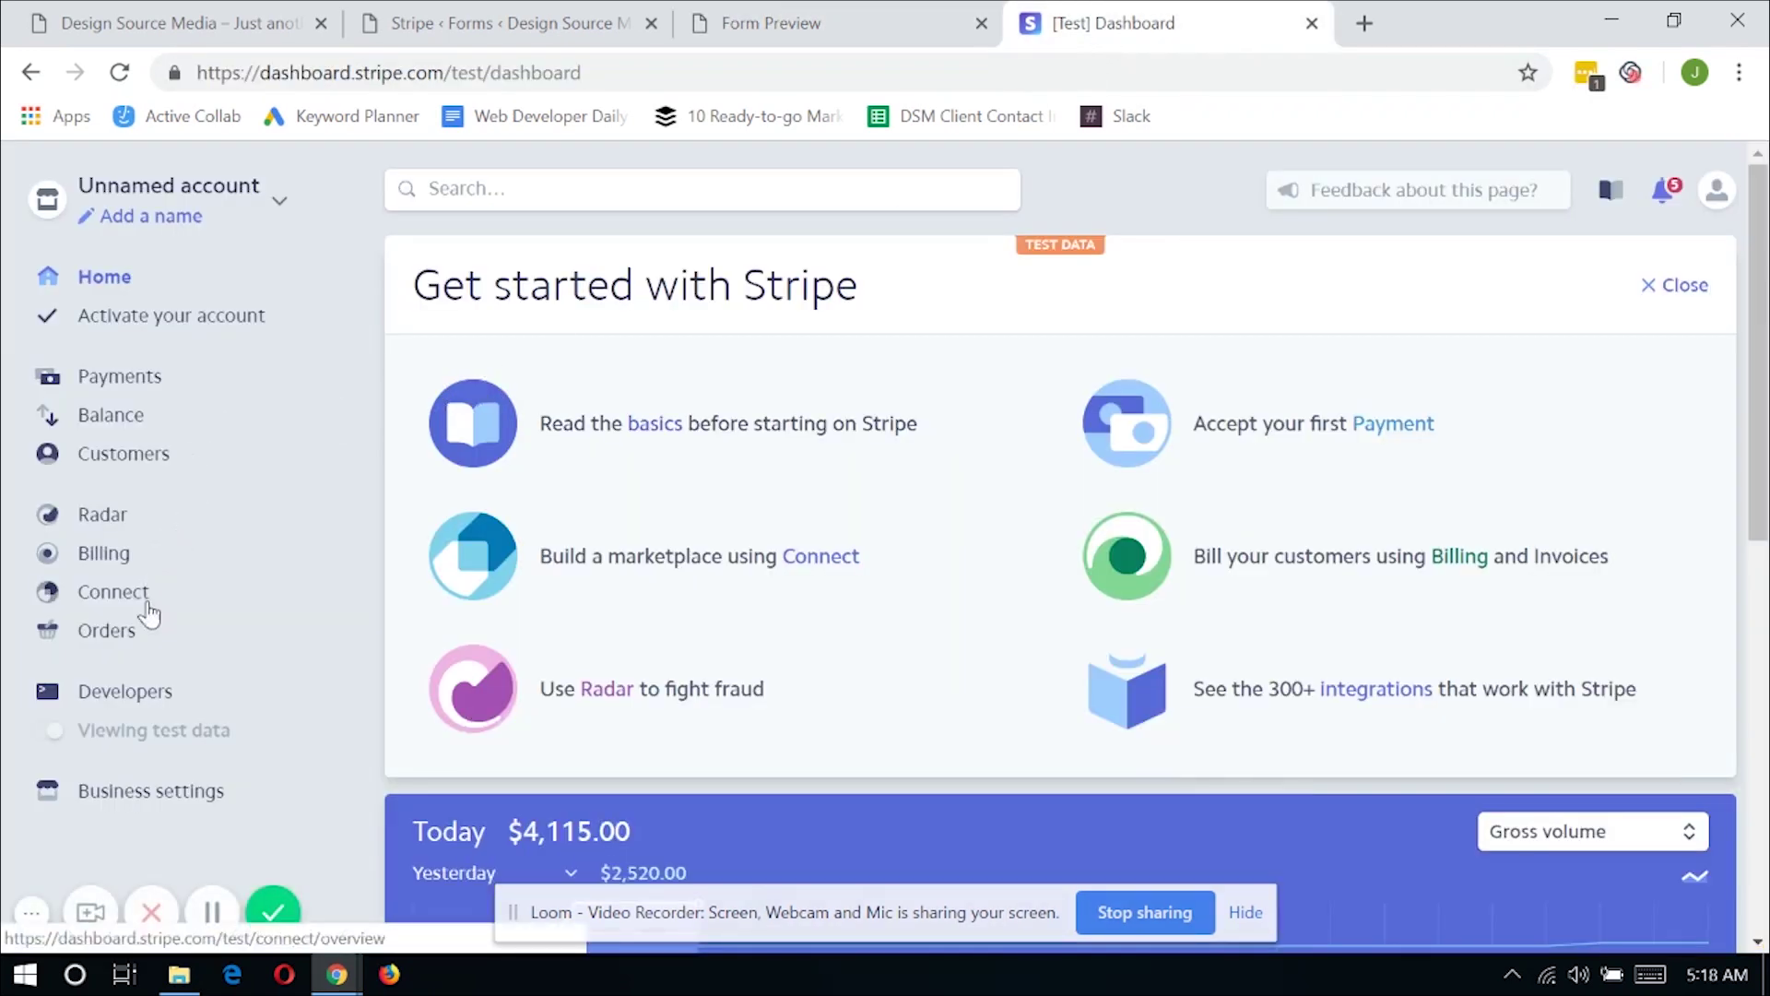
Go to Billing > Subscriptions and open the newest 1 month subscription entry
{"action": "left_click", "coordinate": [189, 924]}
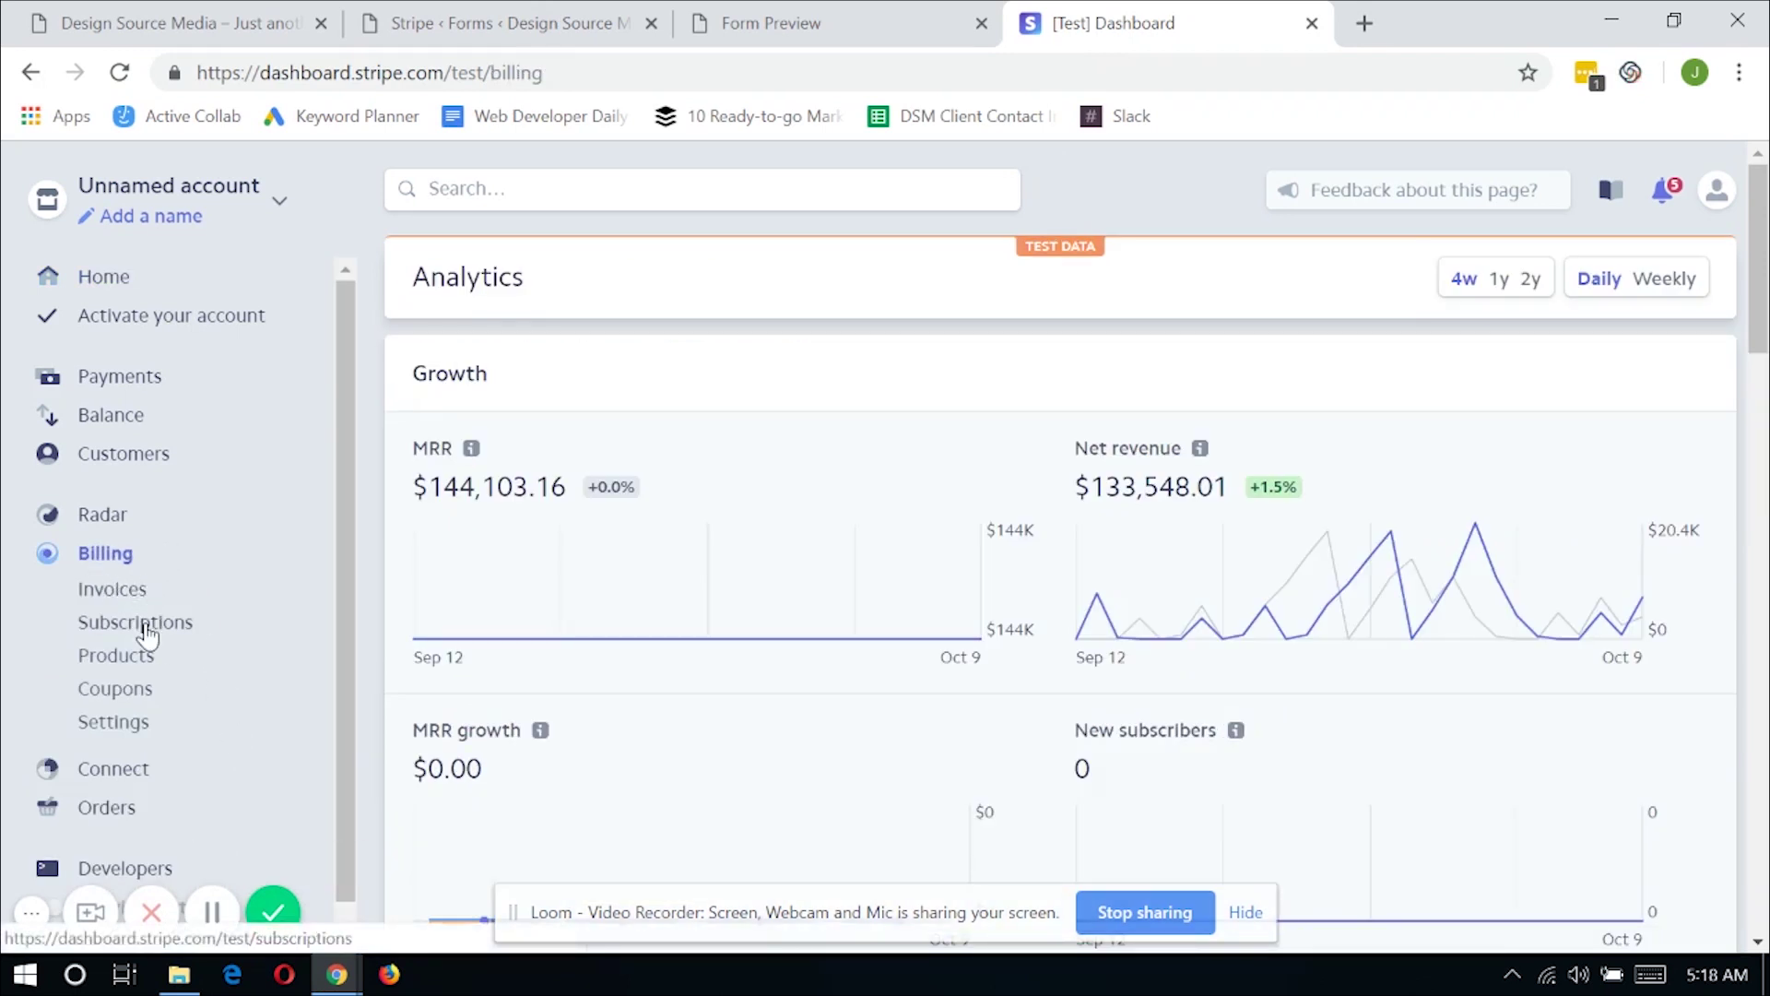
{"action": "left_click", "coordinate": [138, 623]}
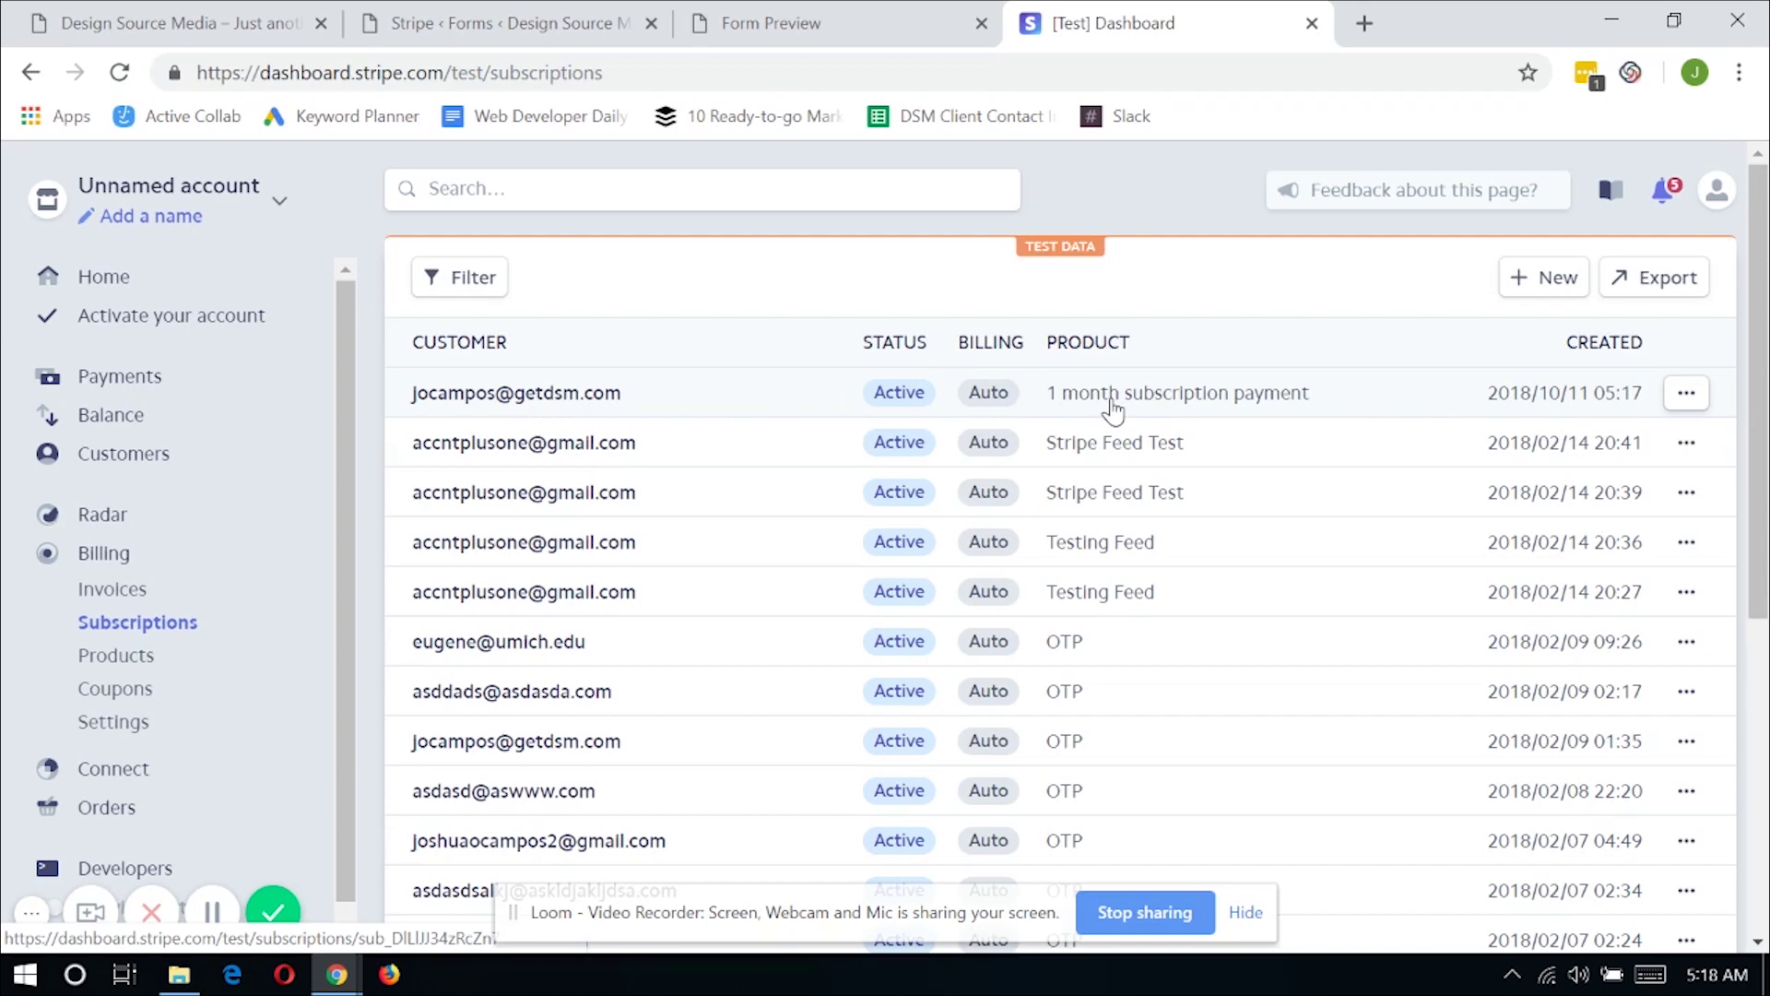
{"action": "left_click", "coordinate": [1113, 409]}
Scroll through the subscription's products, upcoming $1.00 invoice and paid first invoice
{"action": "scroll", "coordinate": [1115, 585], "scroll_direction": "down", "scroll_amount": 2}
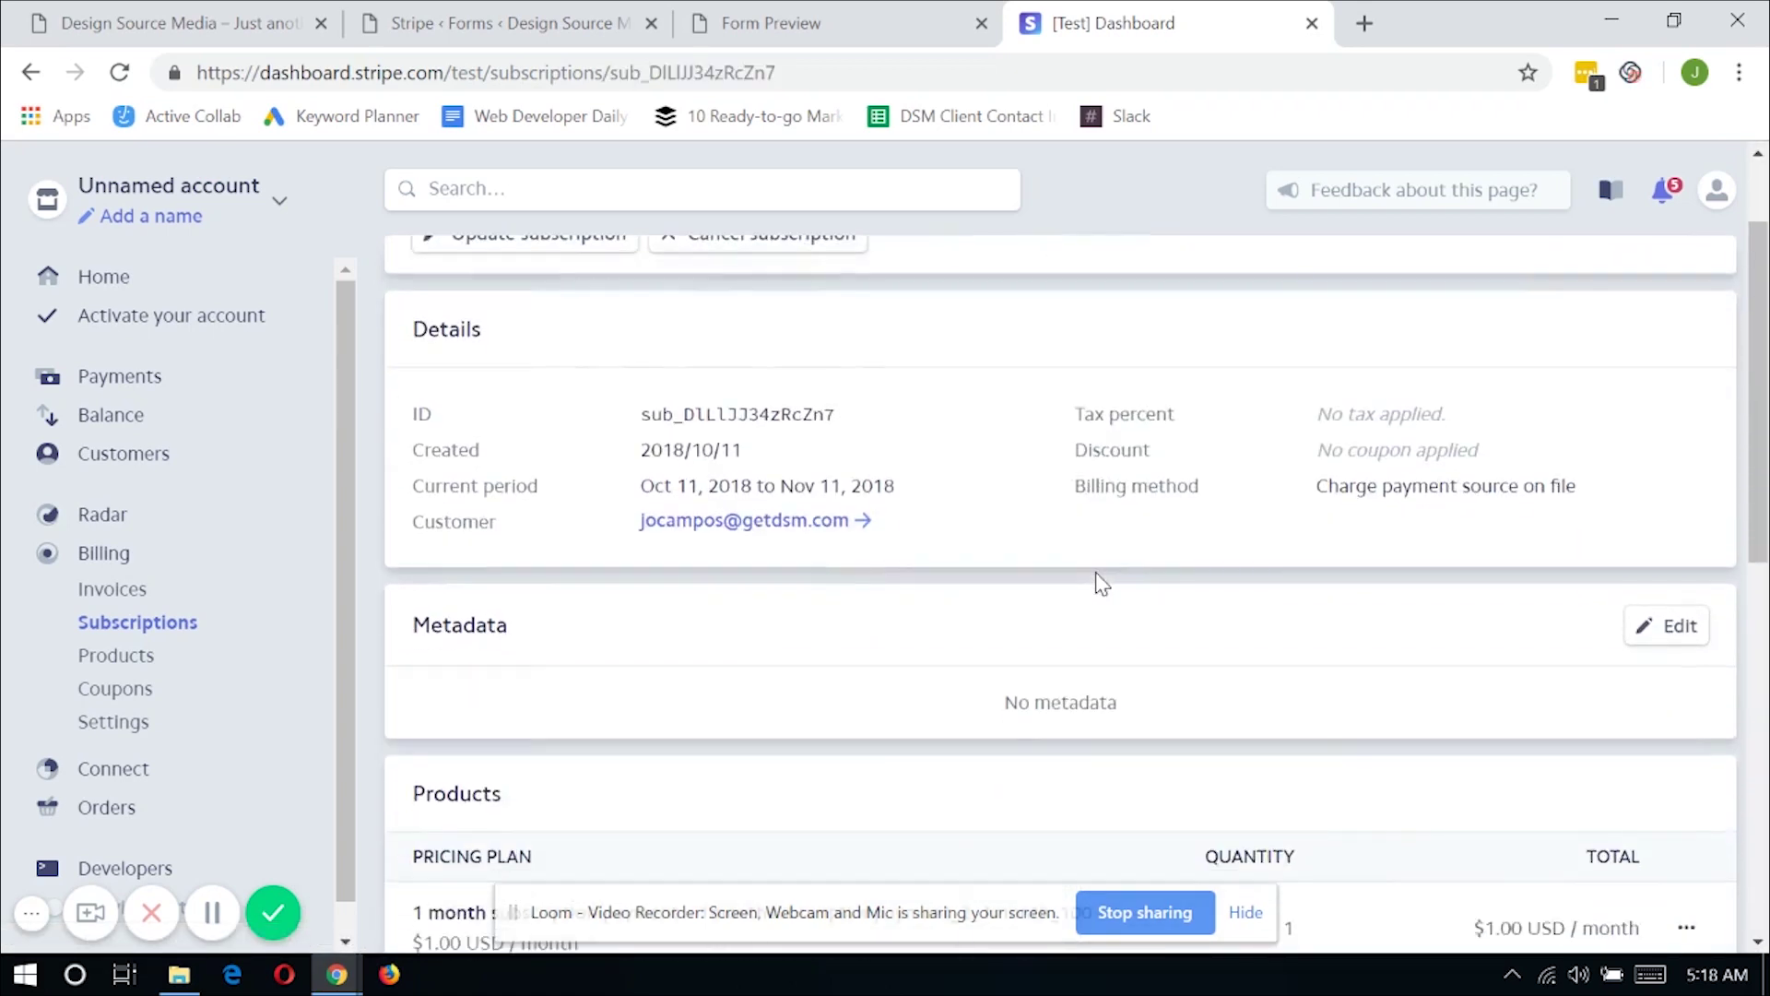
{"action": "scroll", "coordinate": [1008, 550], "scroll_direction": "down", "scroll_amount": 3}
{"action": "scroll", "coordinate": [944, 517], "scroll_direction": "down", "scroll_amount": 2}
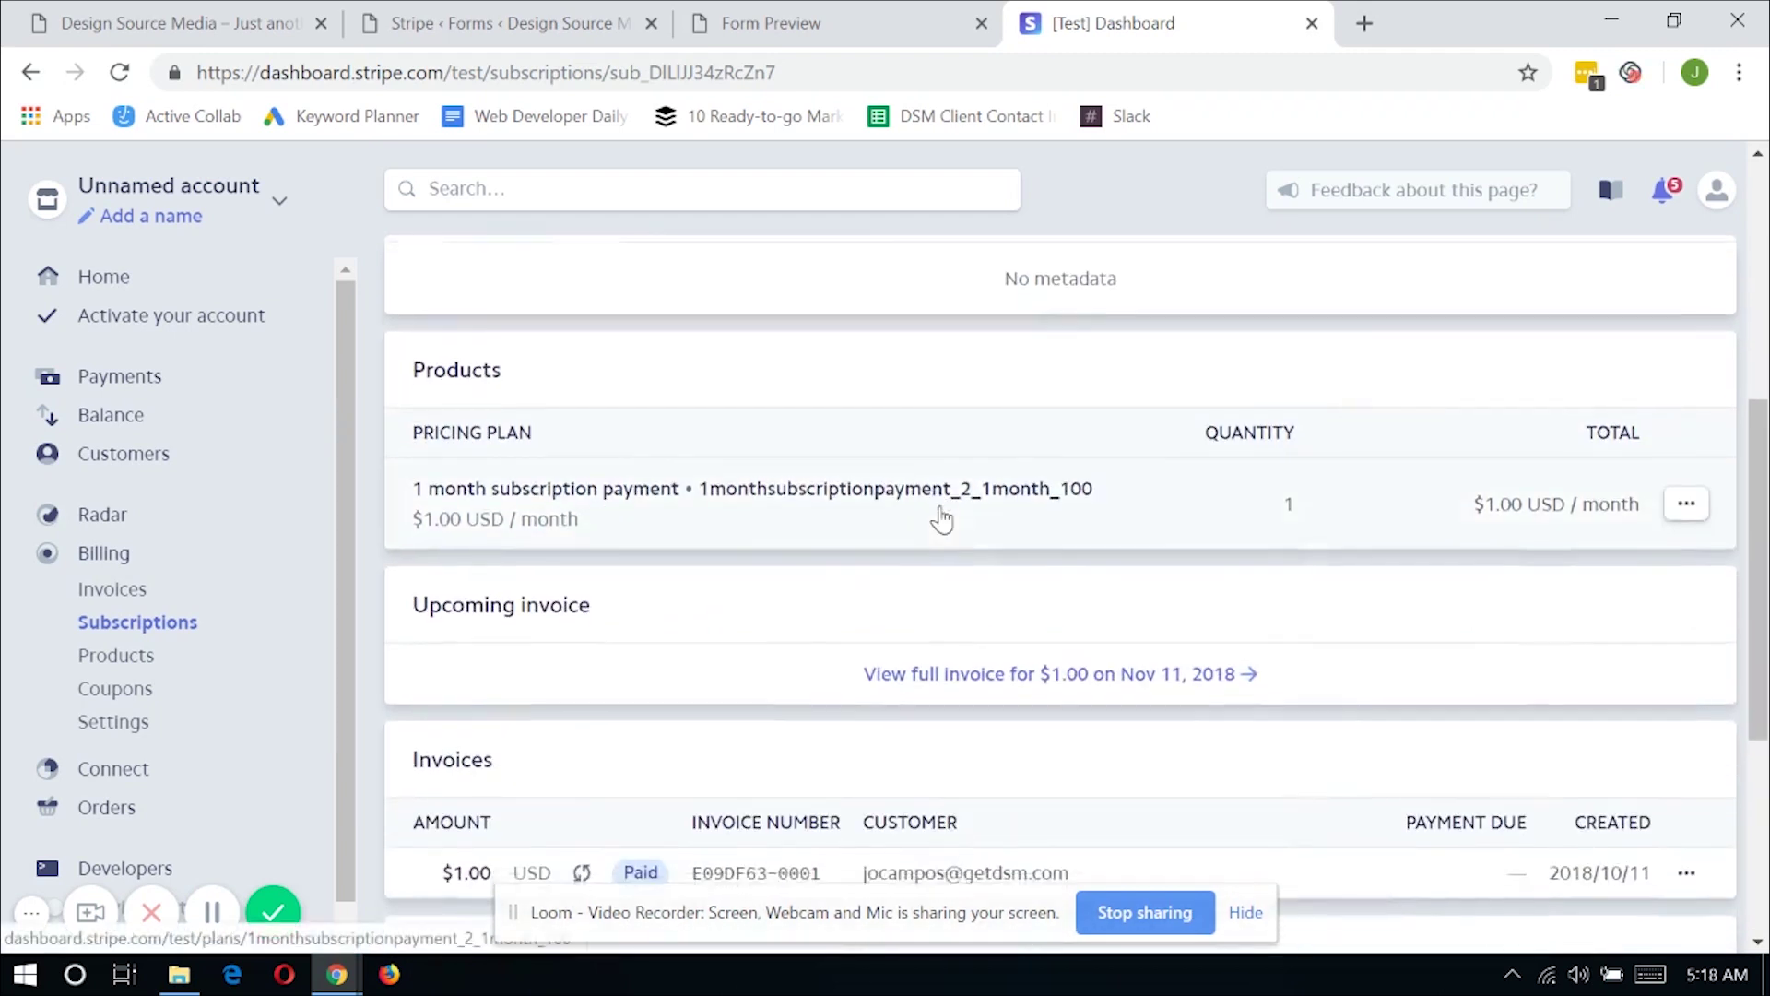
{"action": "scroll", "coordinate": [940, 518], "scroll_direction": "down", "scroll_amount": 1}
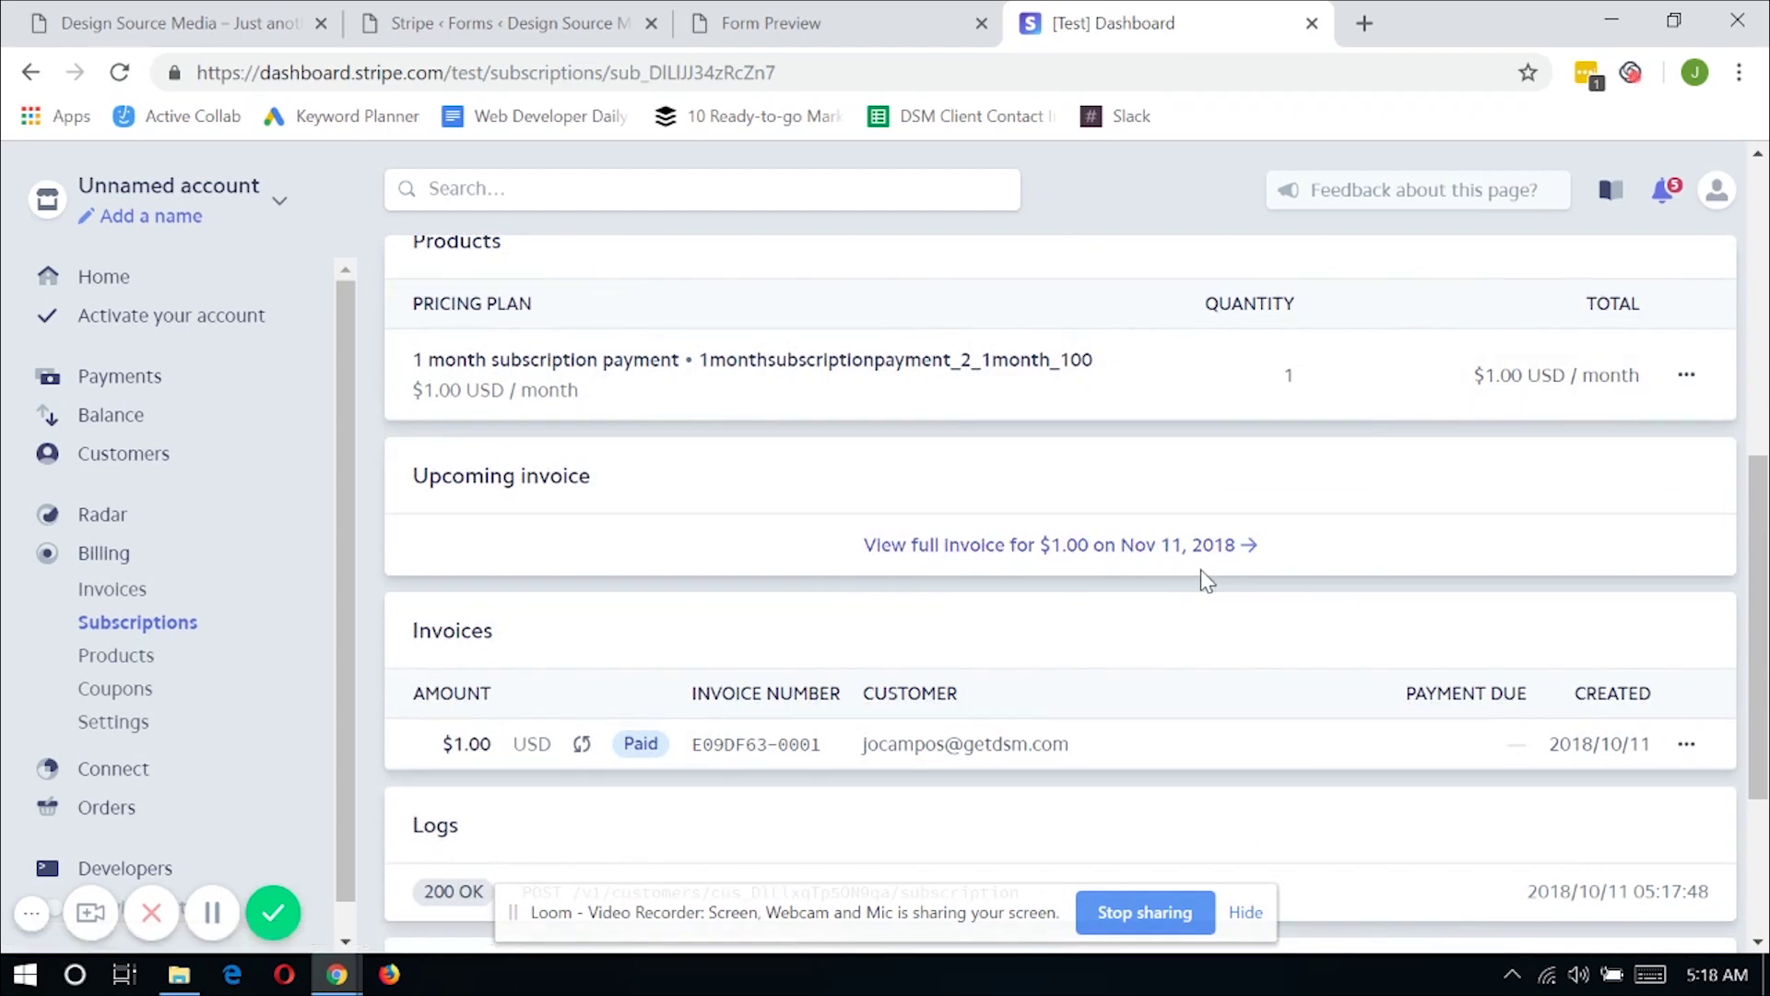
{"action": "mouse_move", "coordinate": [1699, 984]}
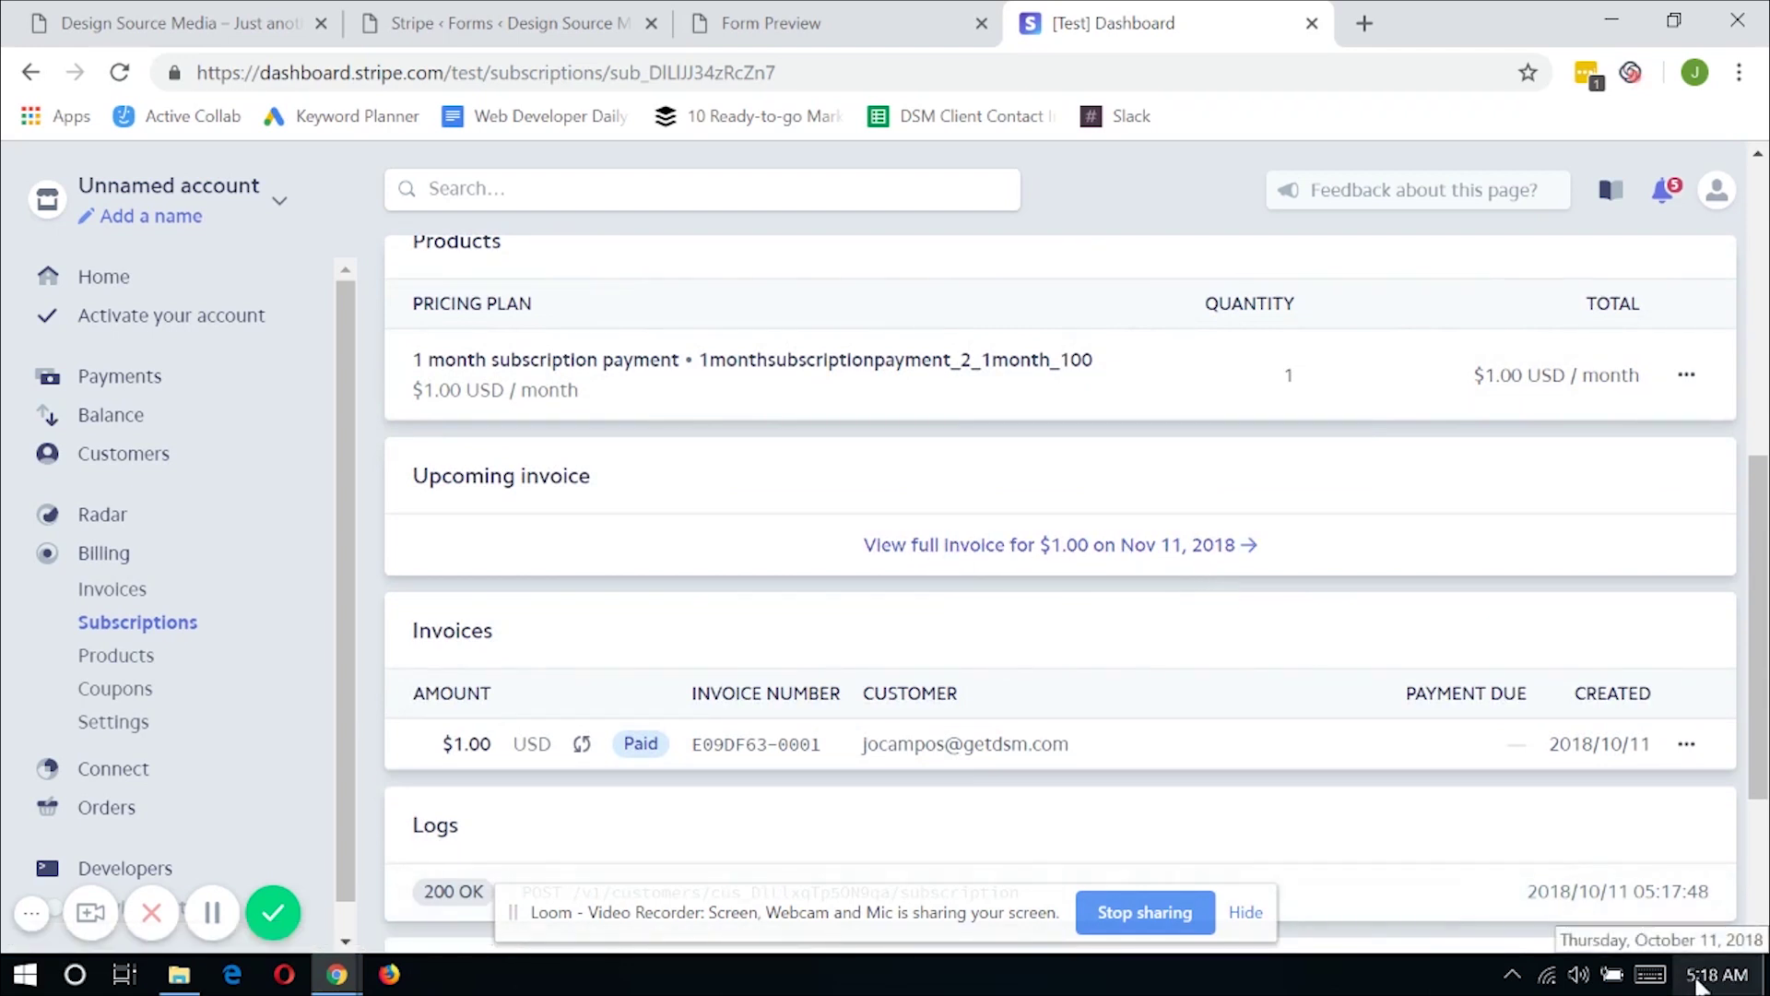